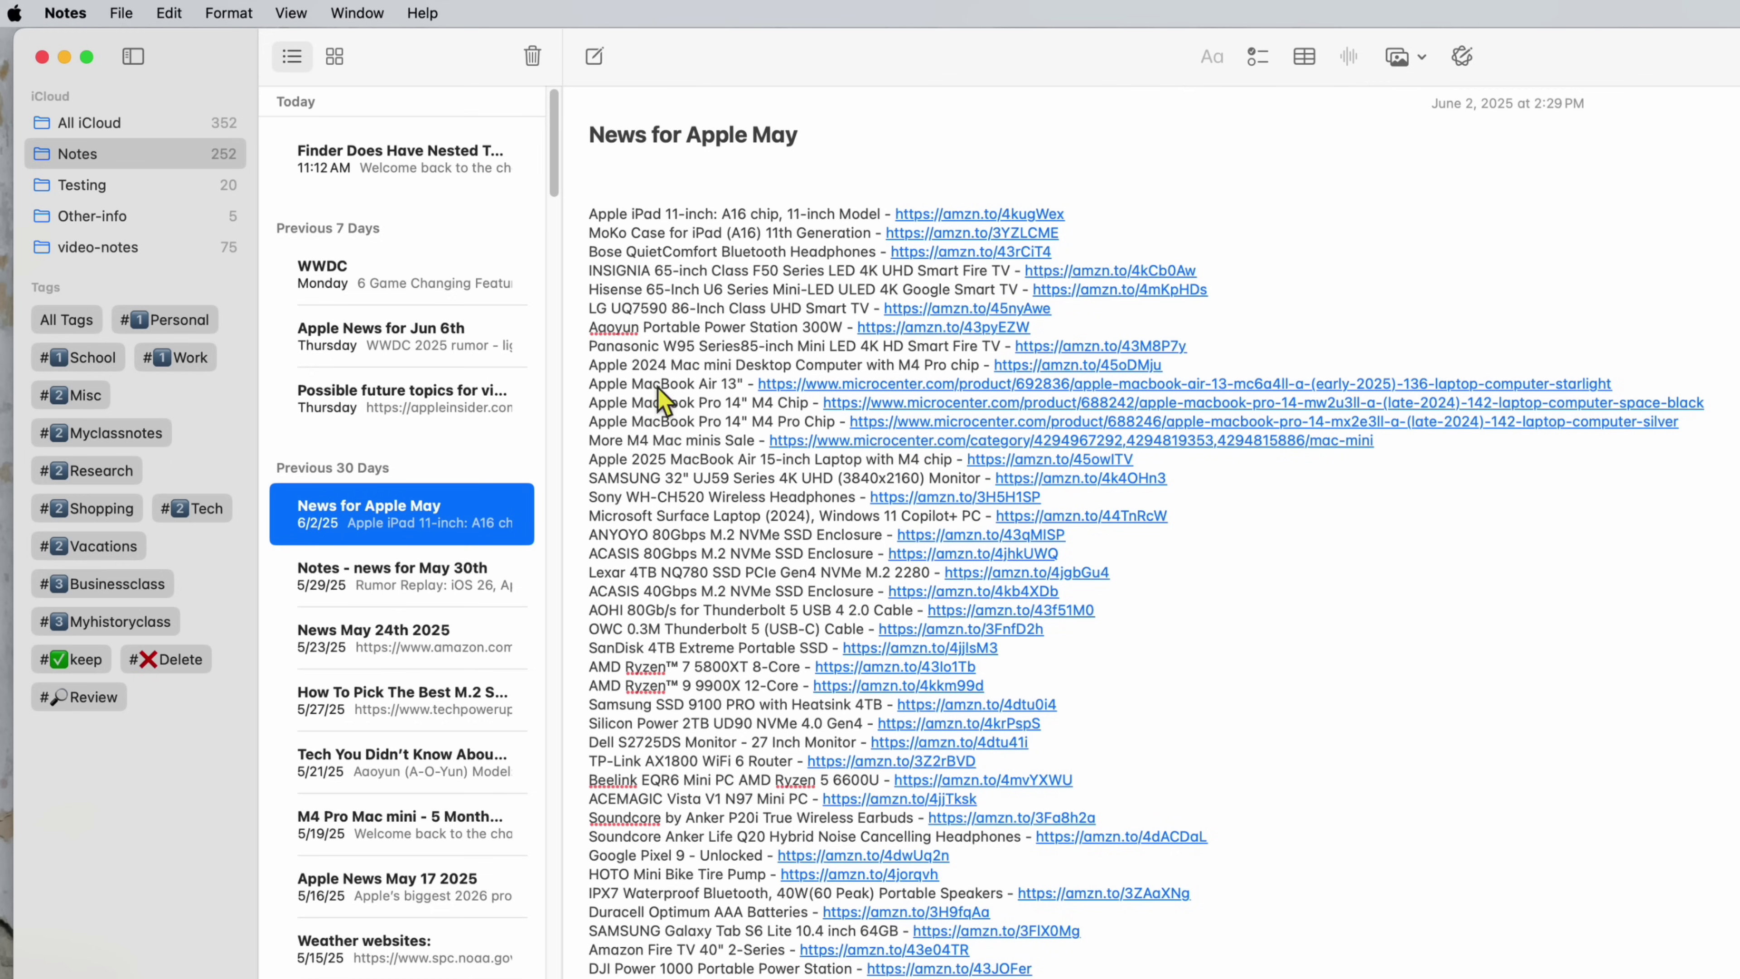
Filter the notes by the School, Myclassnotes and Myhistoryclass tags and open the History Class Notes note
click(97, 363)
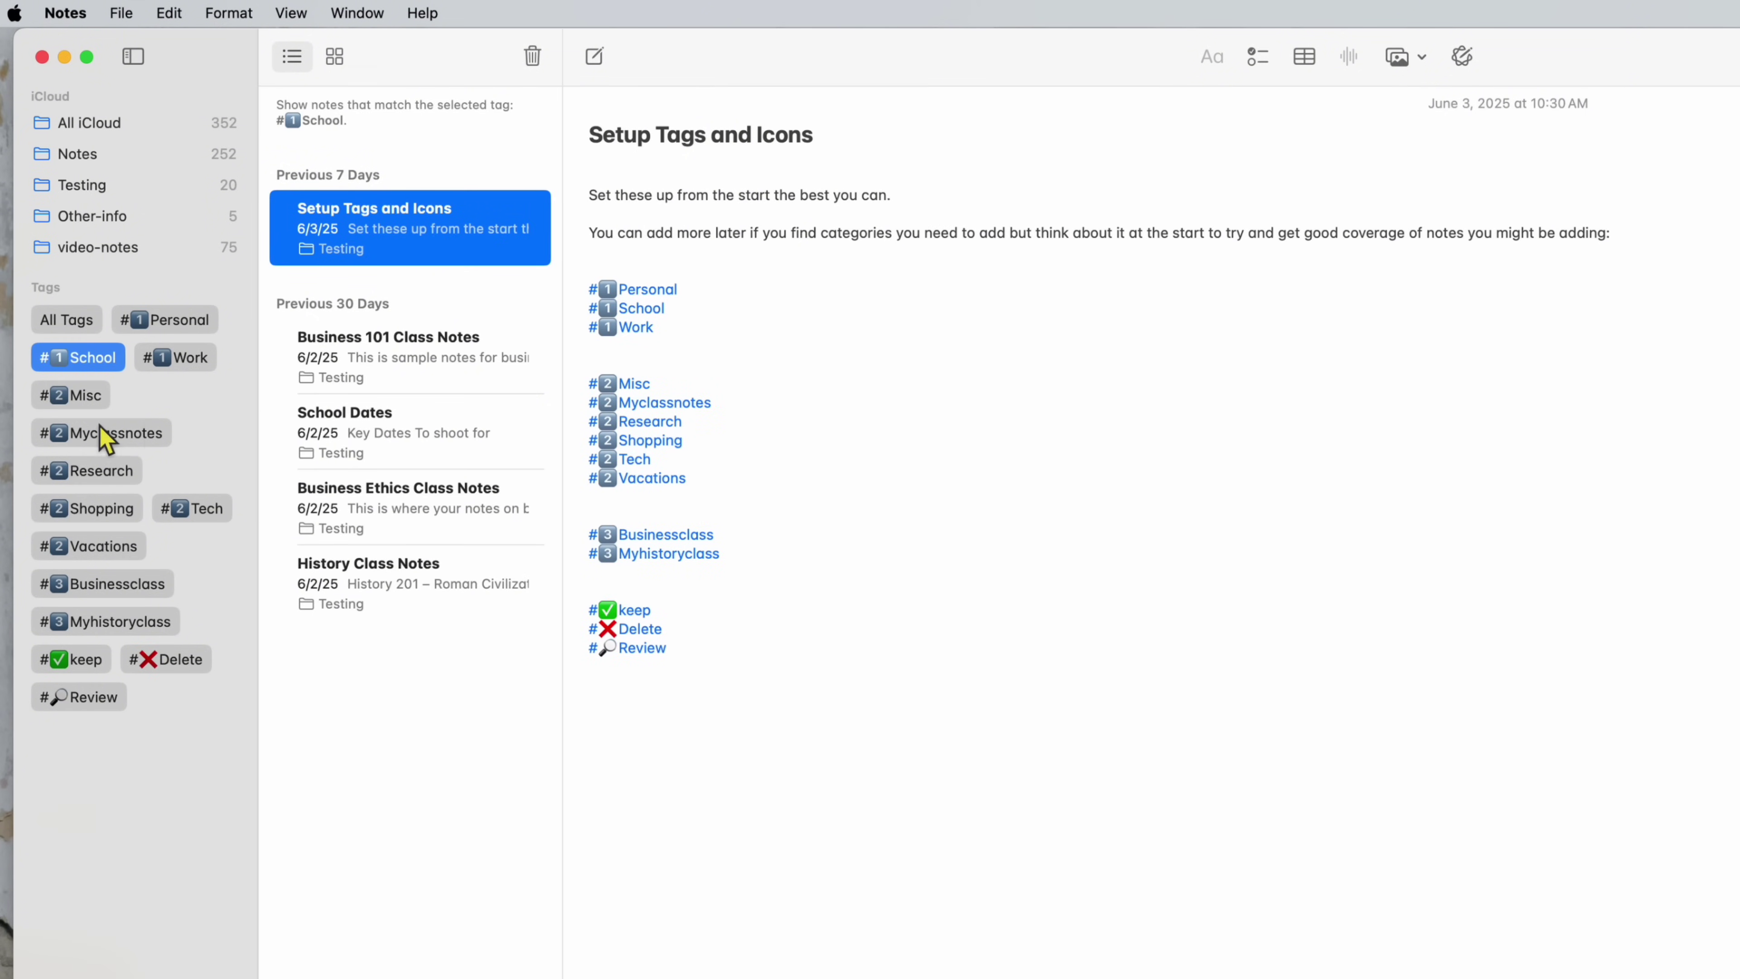
click(133, 435)
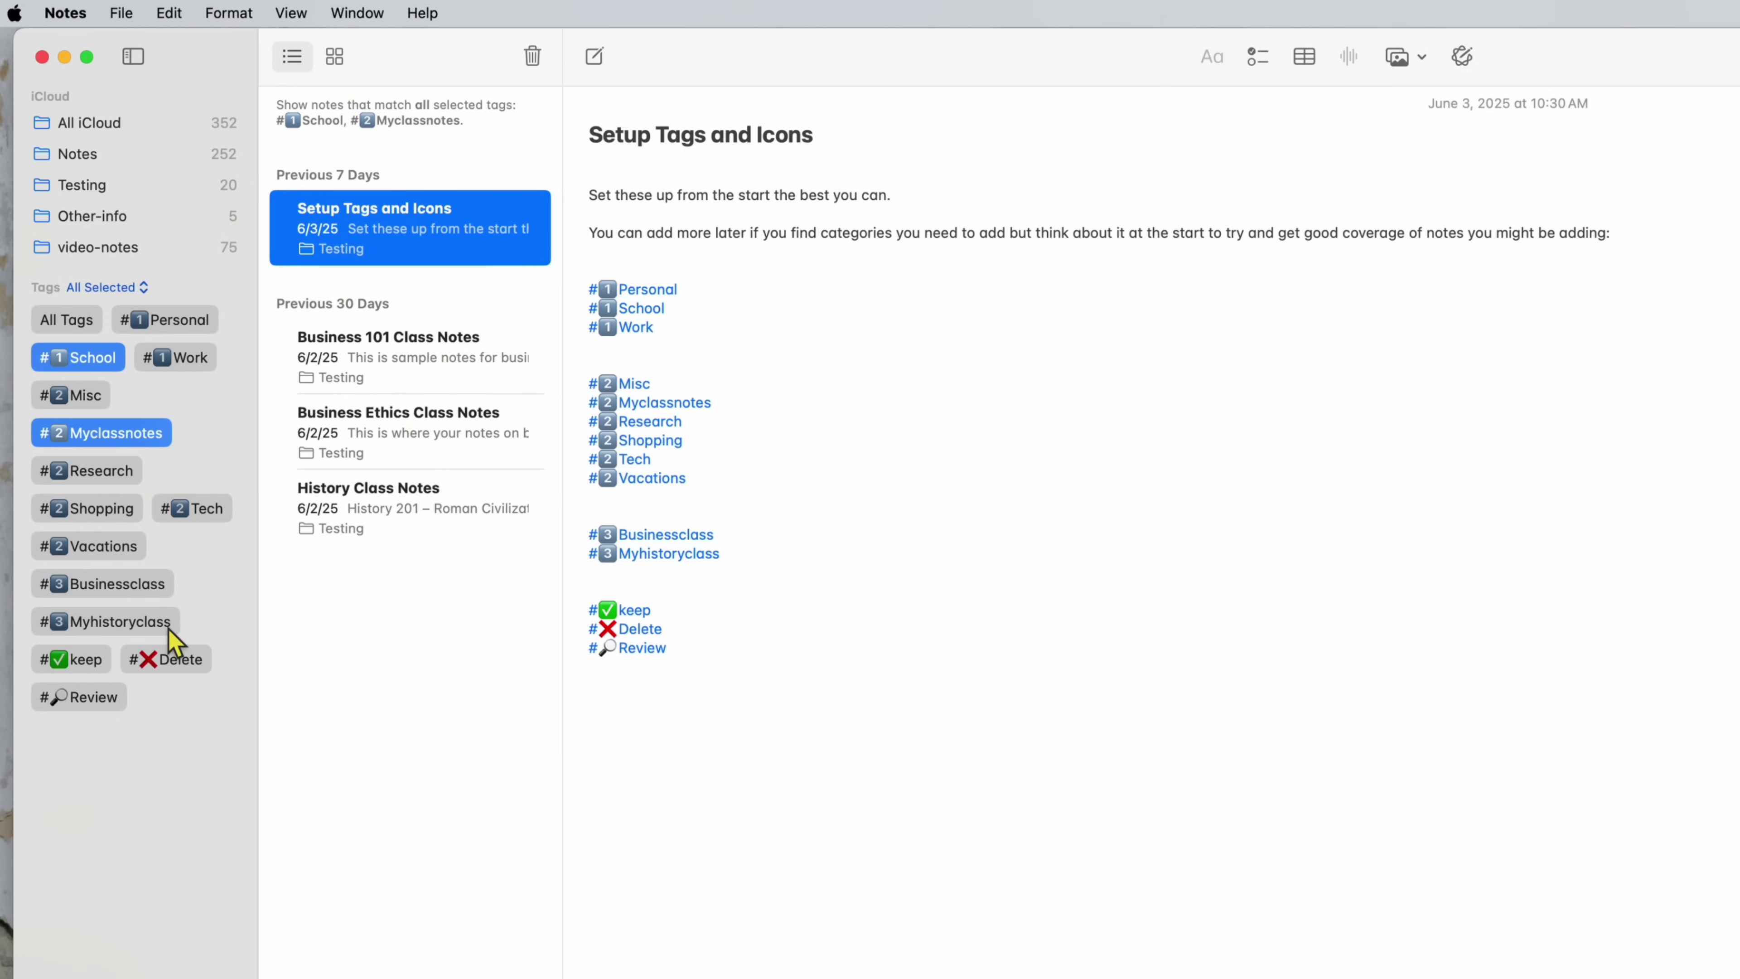
click(132, 638)
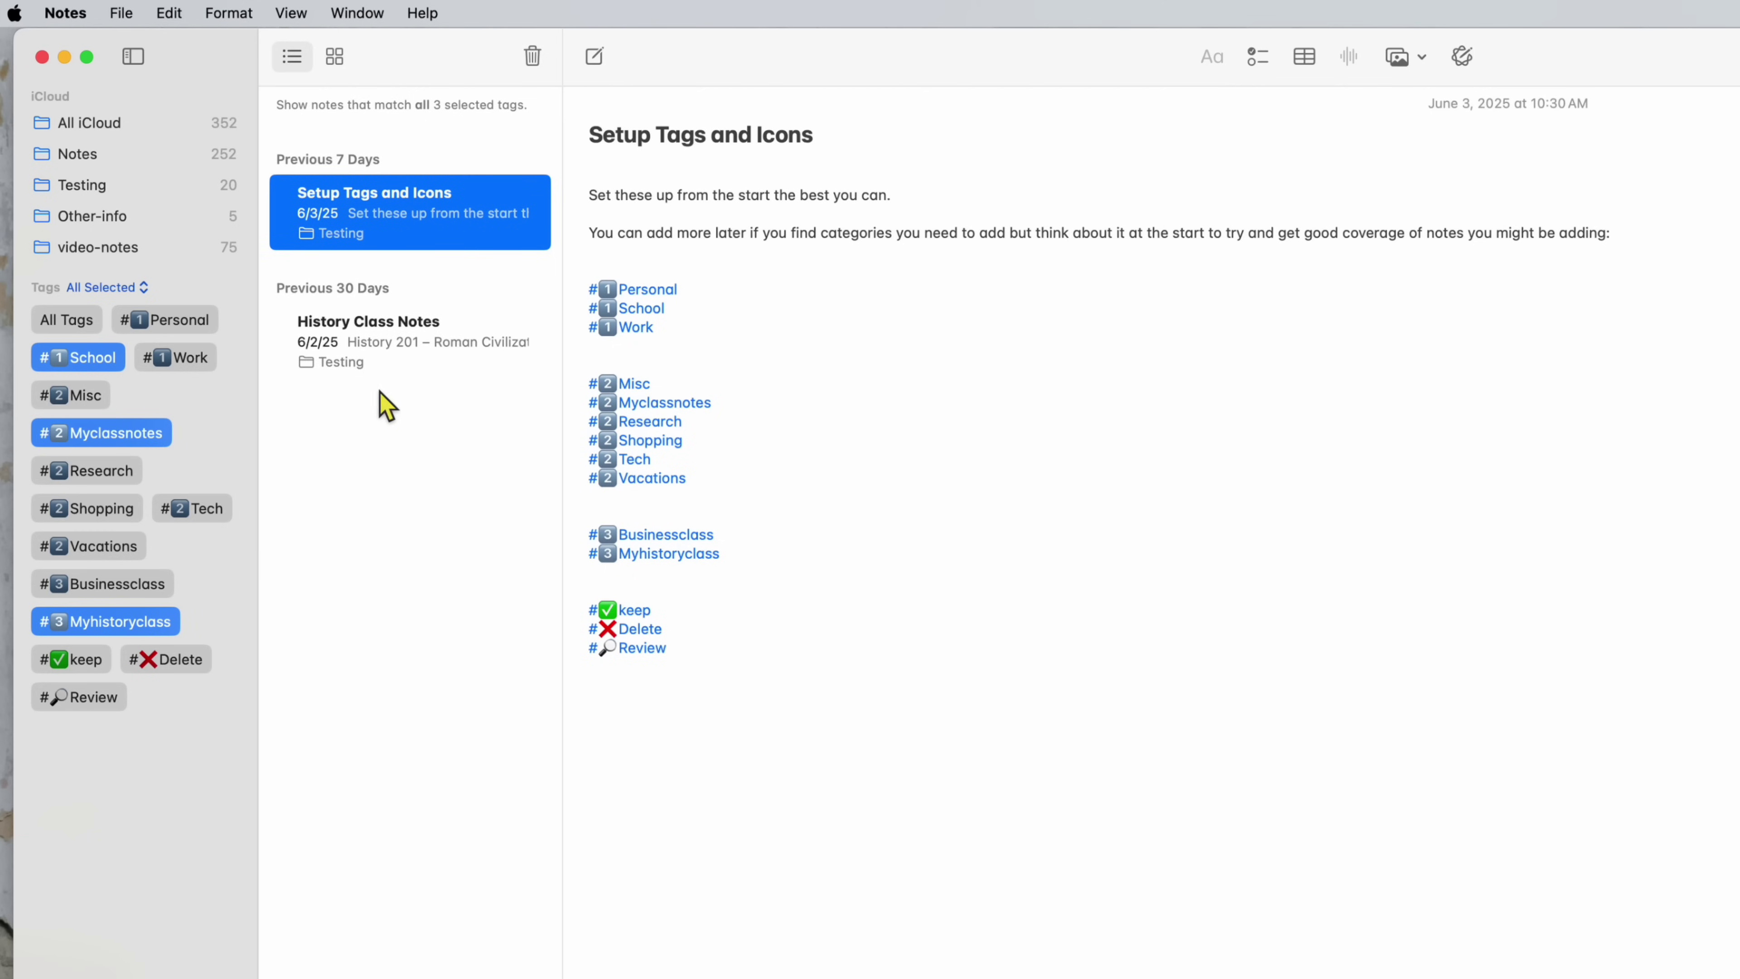
click(373, 353)
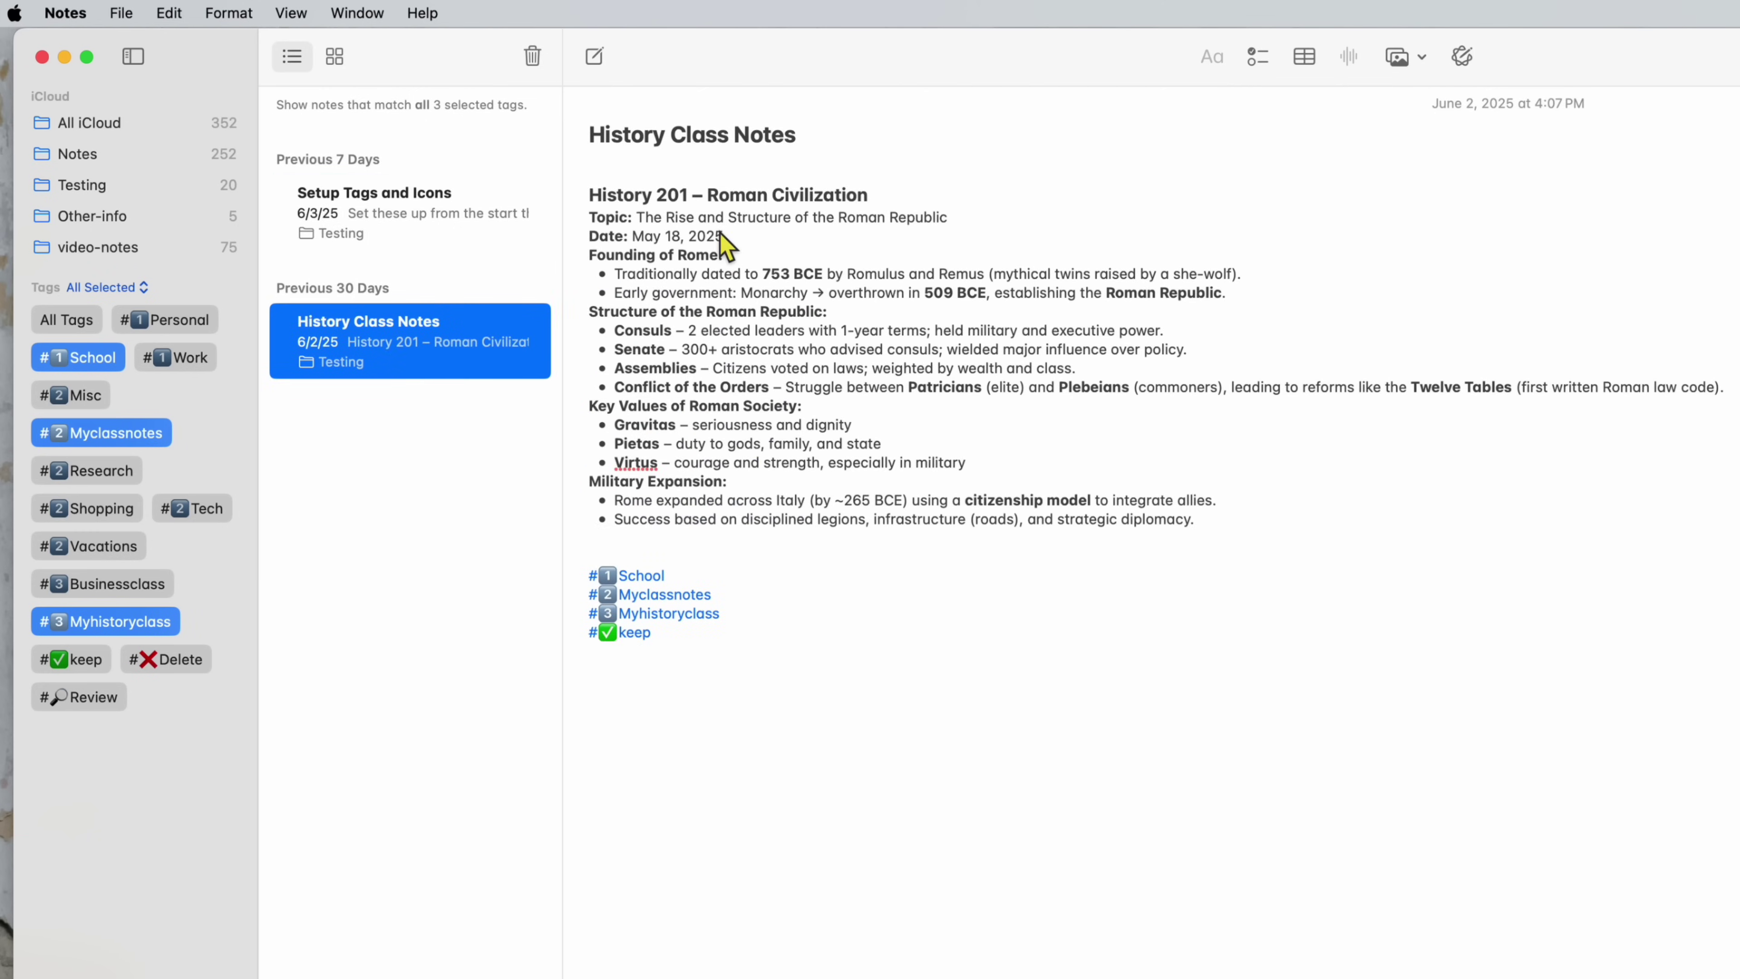
Replace the Myhistoryclass filter with Businessclass and view the Business Ethics and Business 101 class notes
click(162, 625)
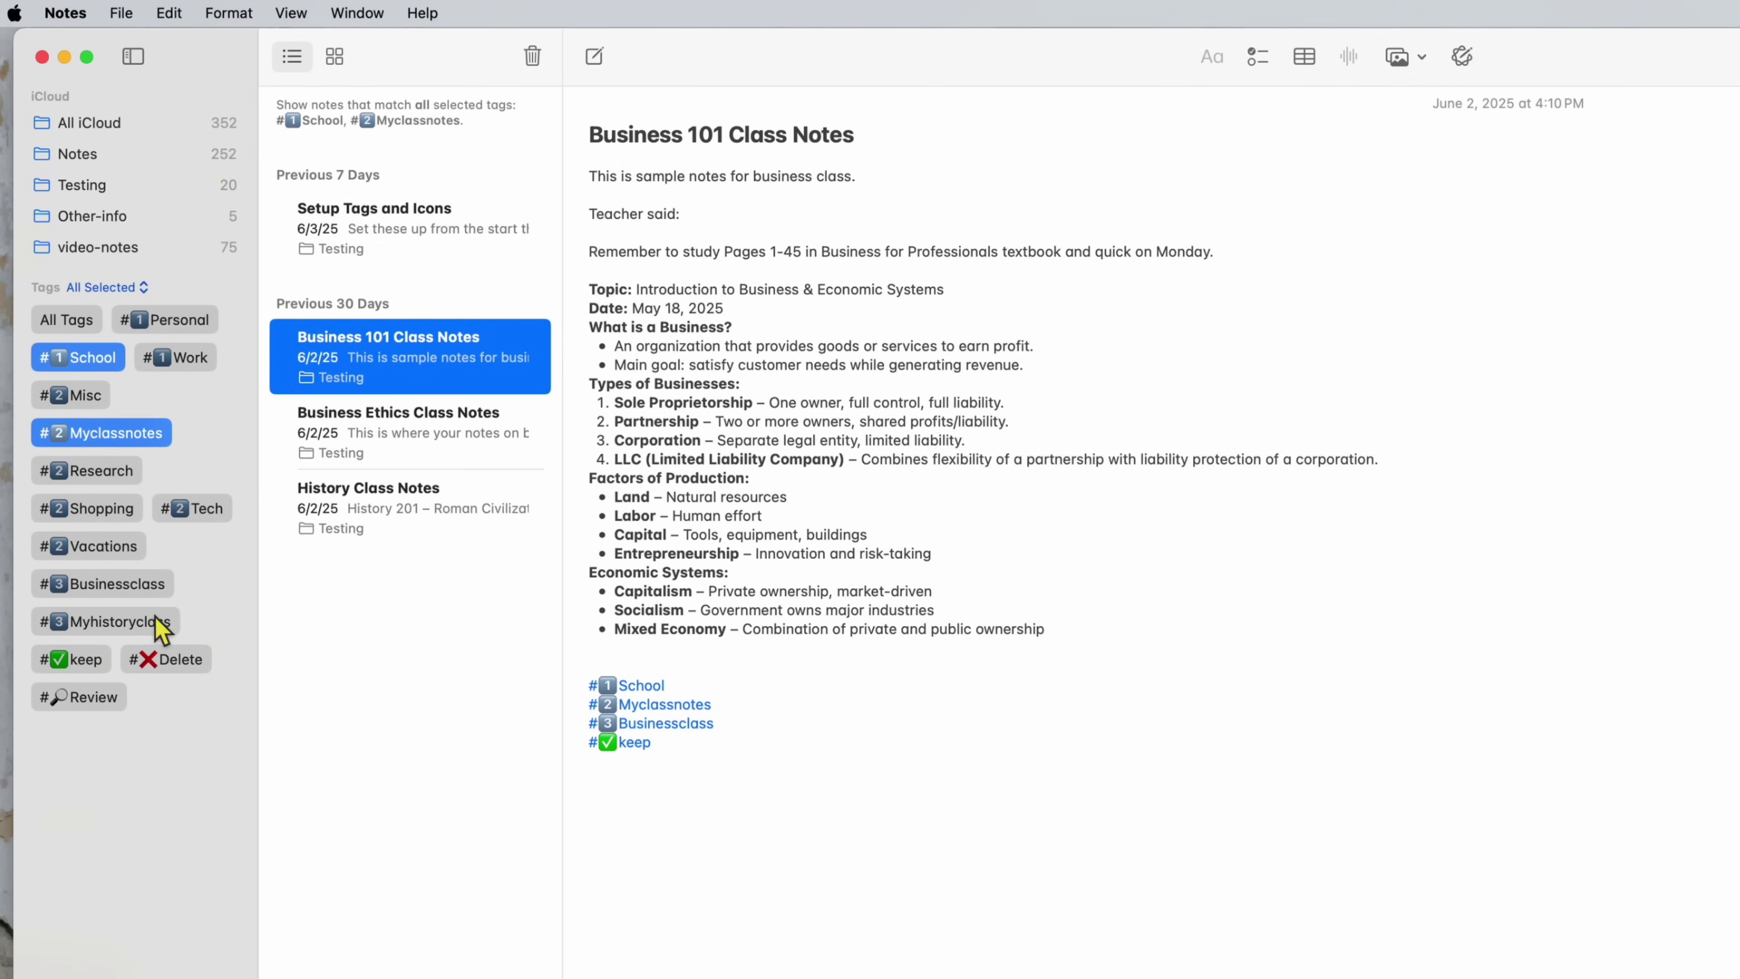
click(152, 587)
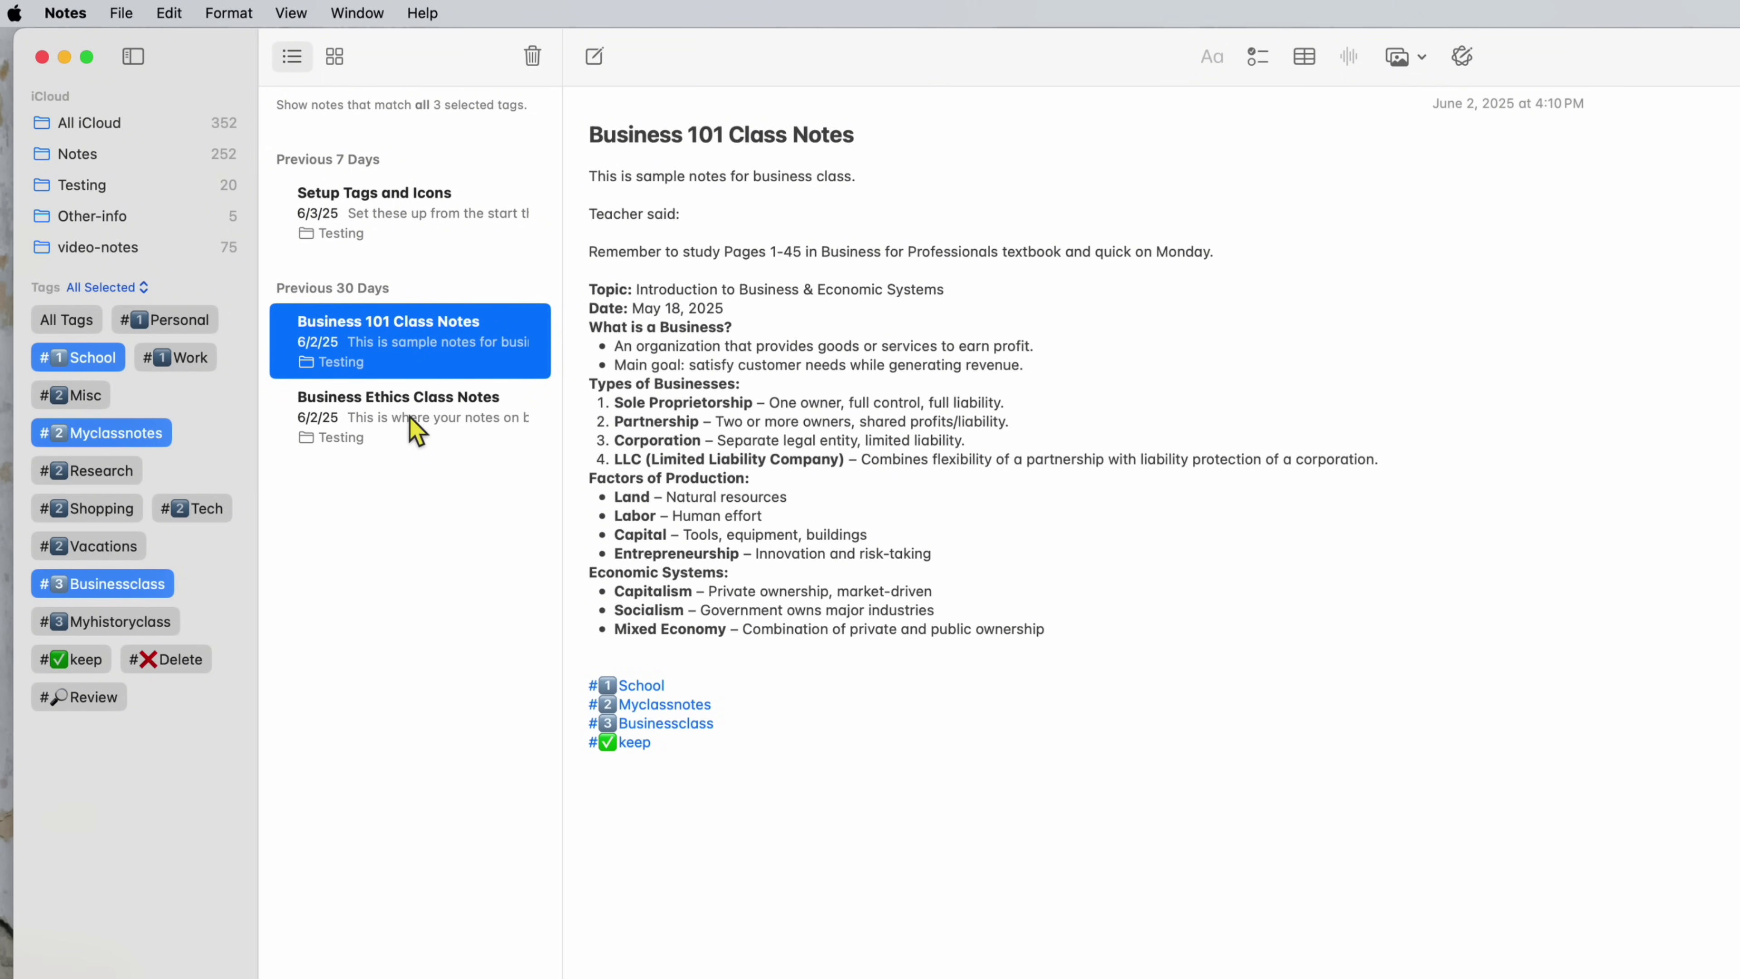
click(418, 406)
click(423, 348)
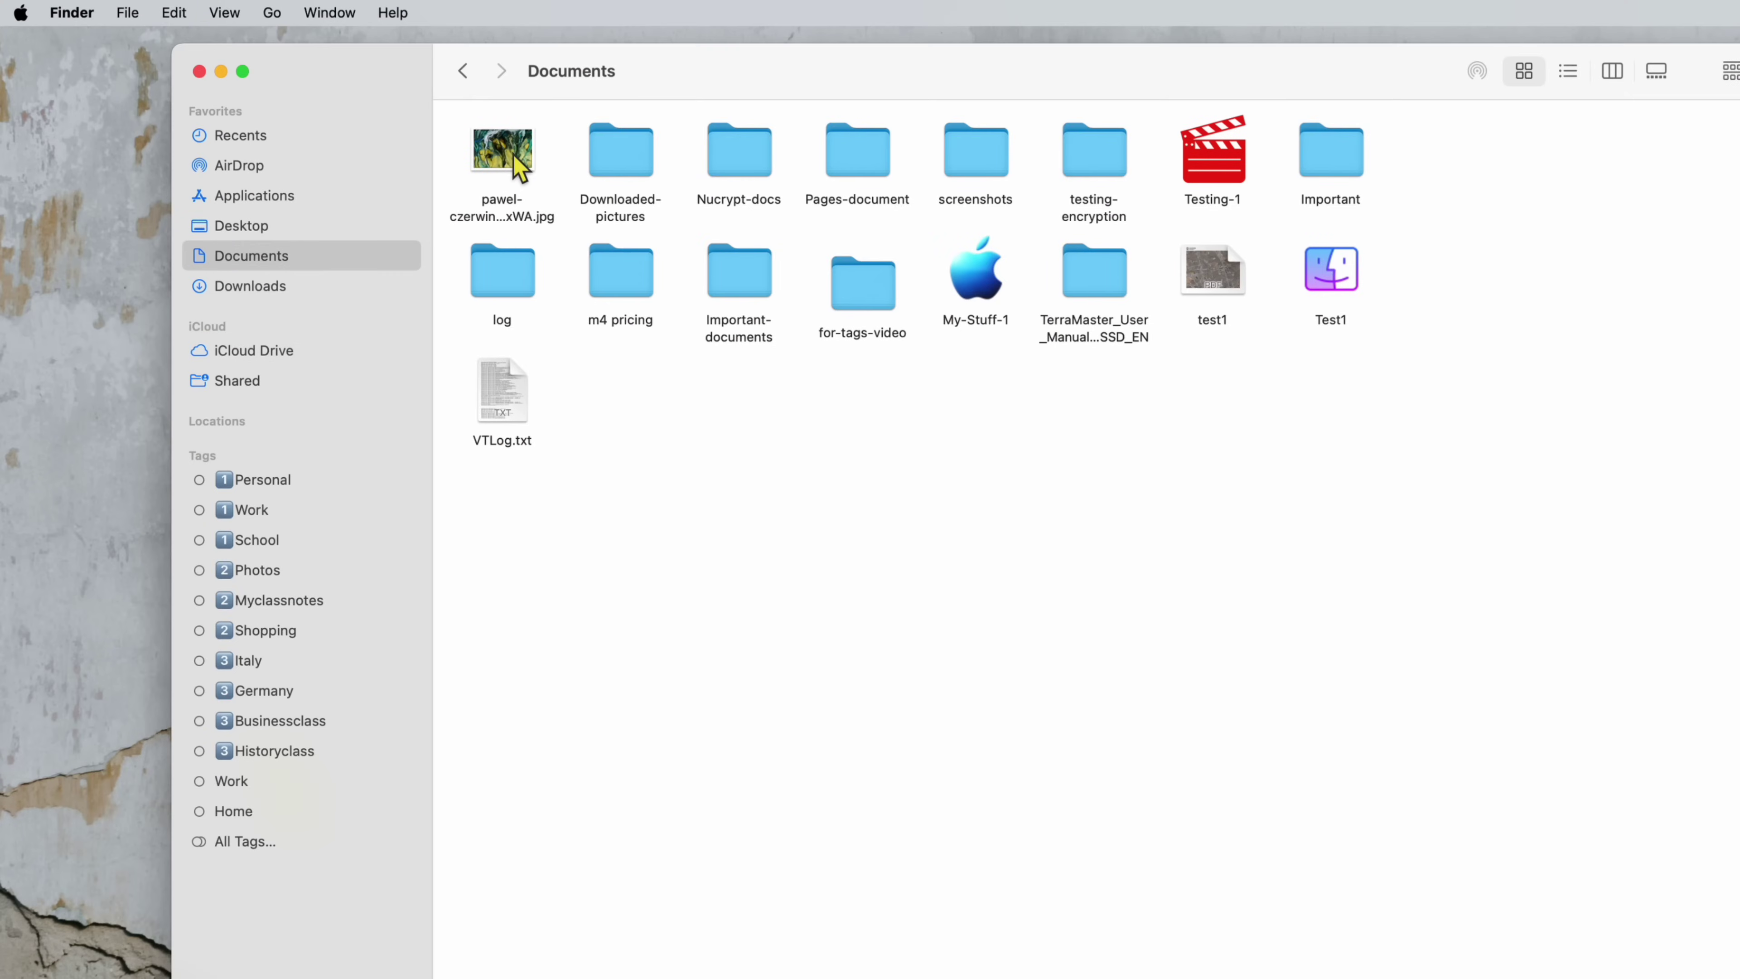
In Finder, select the JPEG image in Documents and review the sidebar tag list in the Finder settings
click(519, 166)
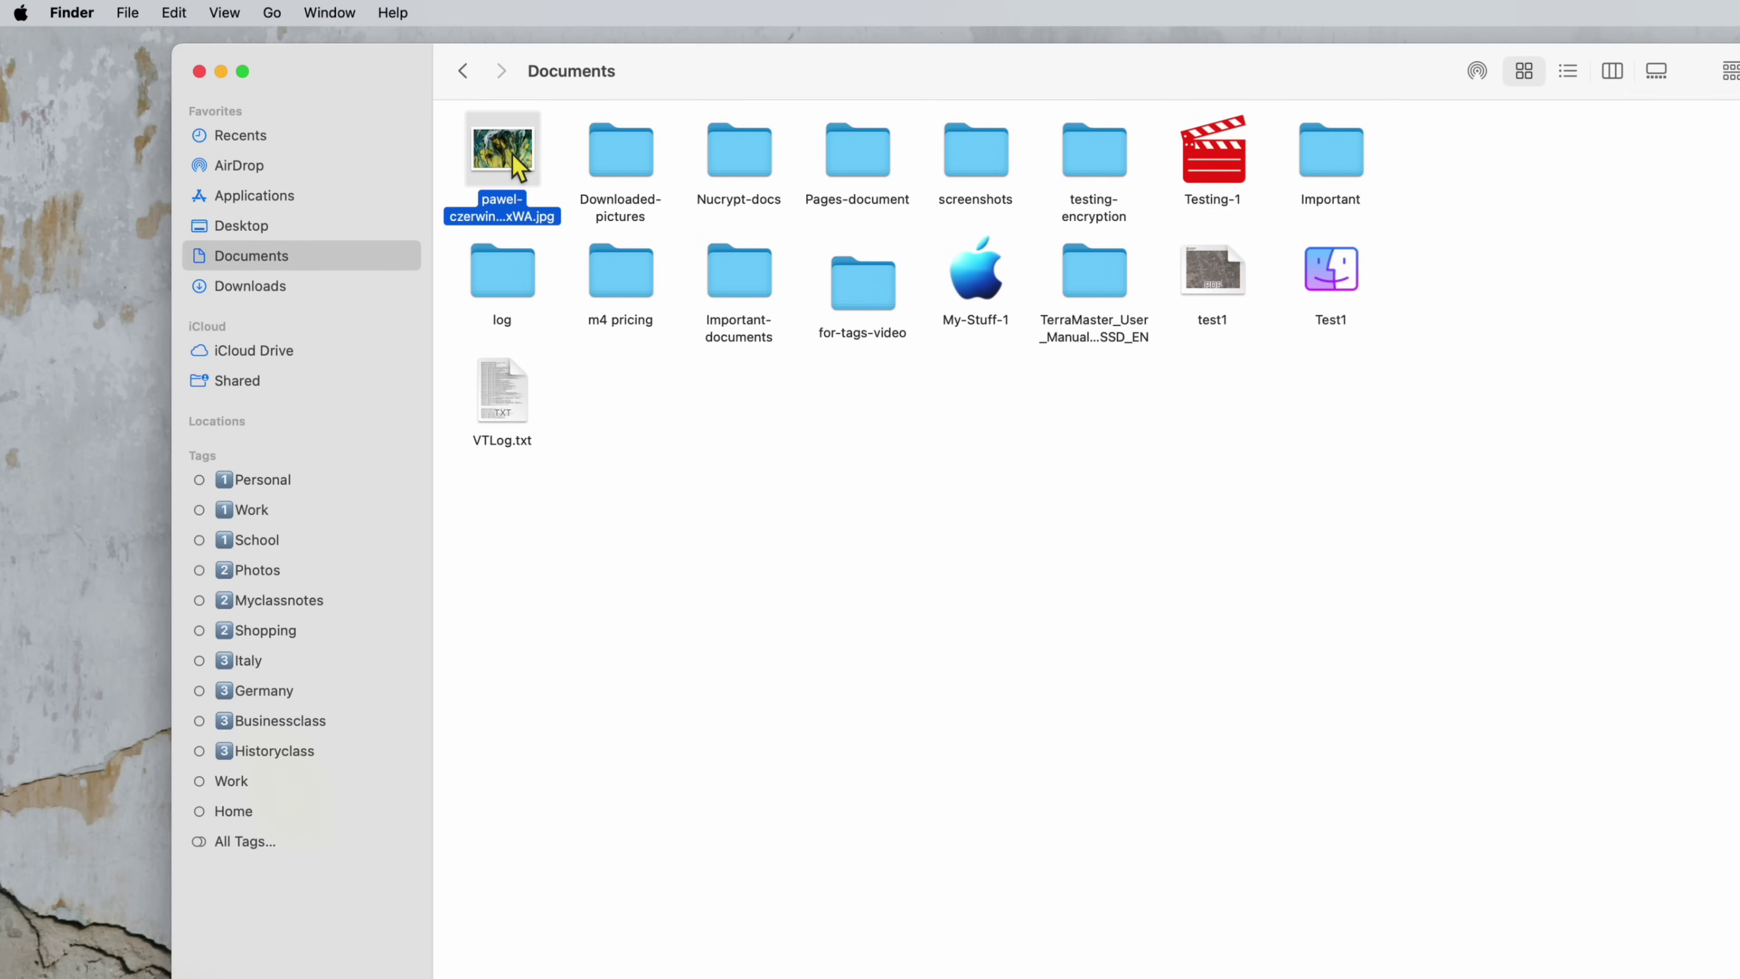
click(135, 21)
mouse_move(87, 20)
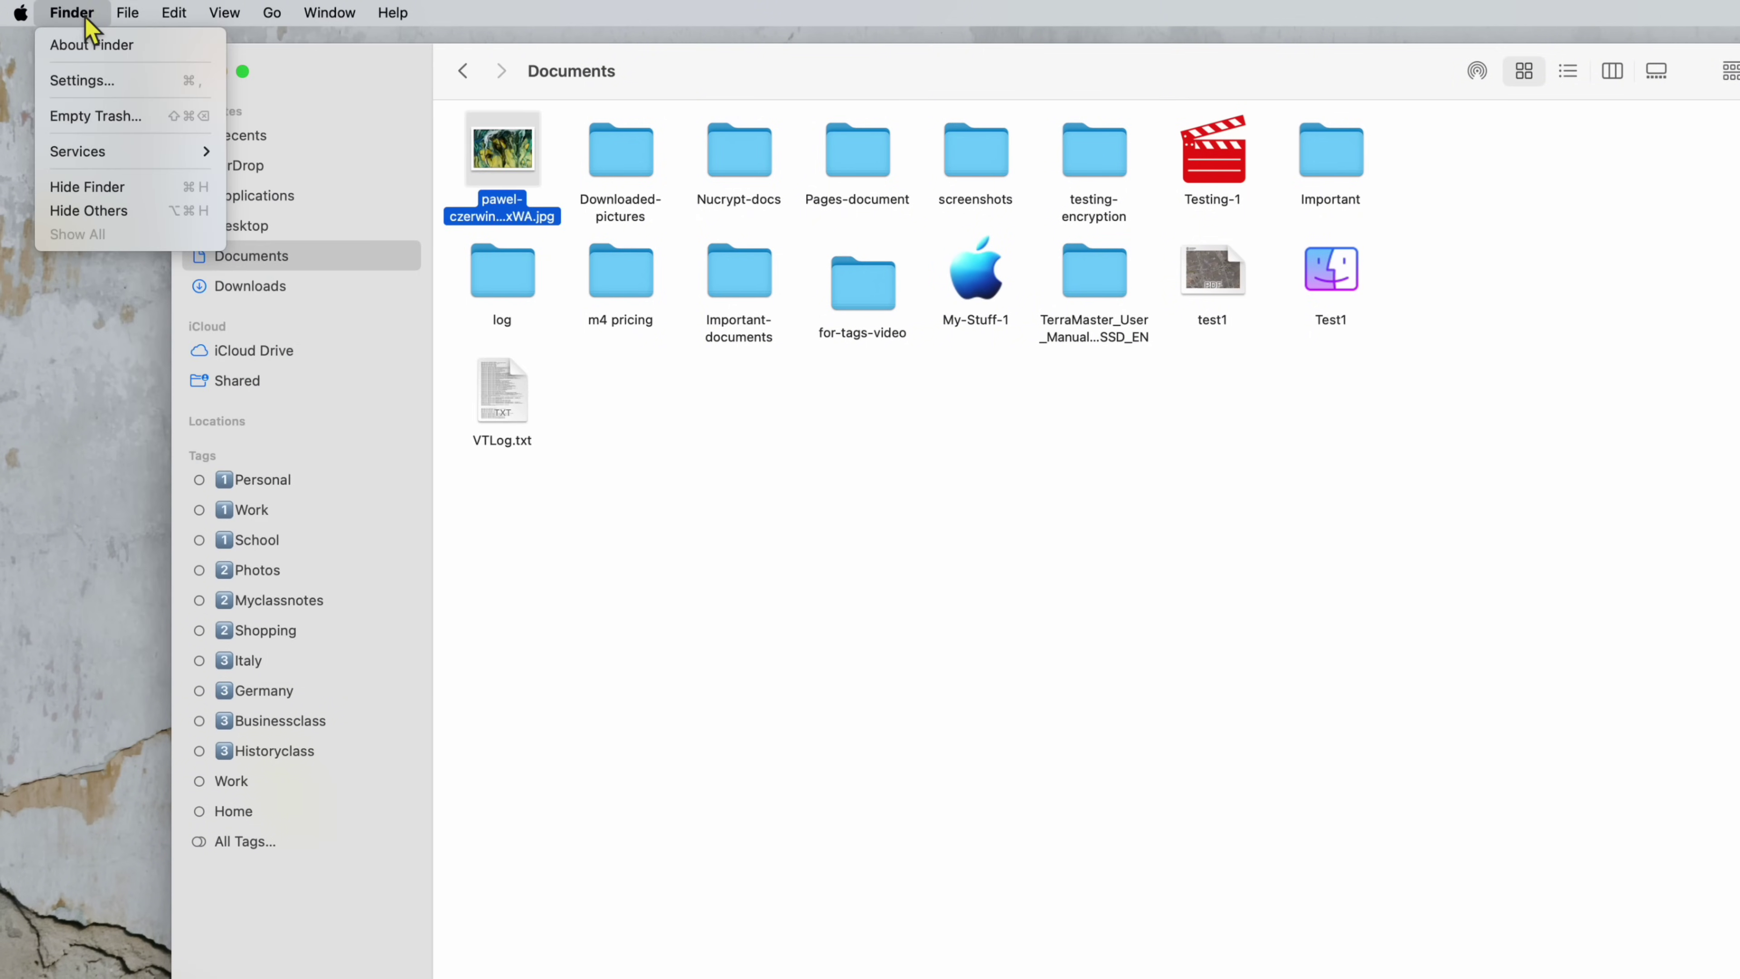
click(101, 82)
drag(1692, 109, 1427, 433)
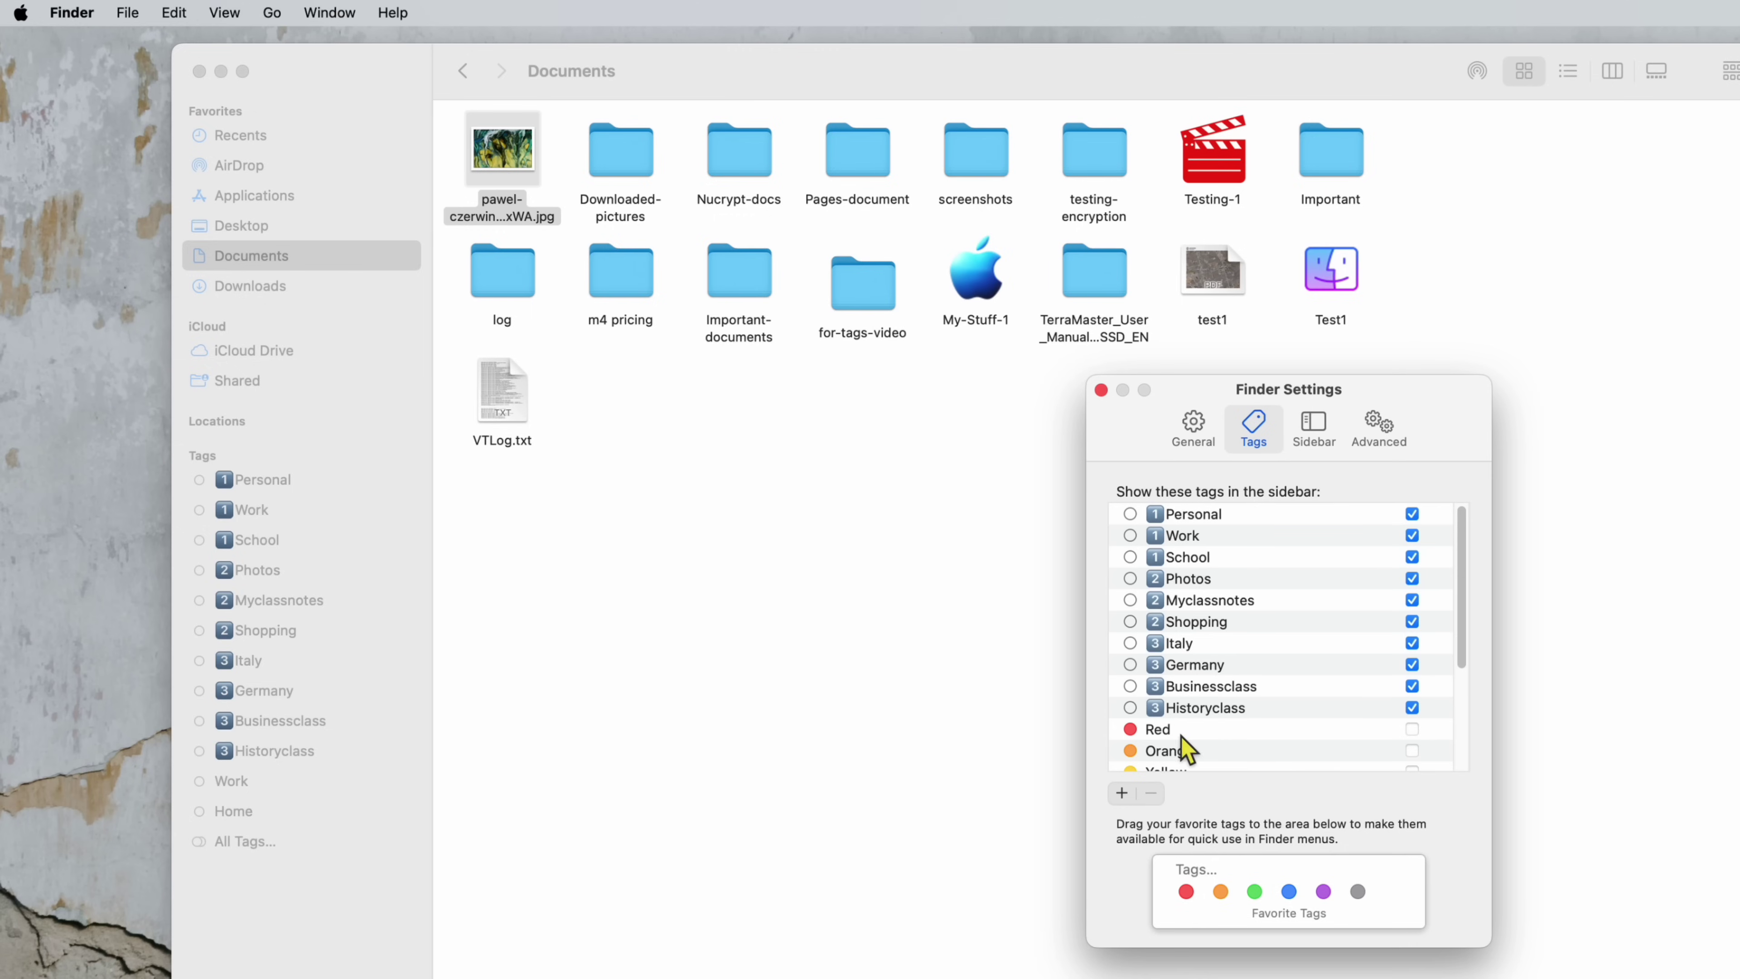
click(1101, 390)
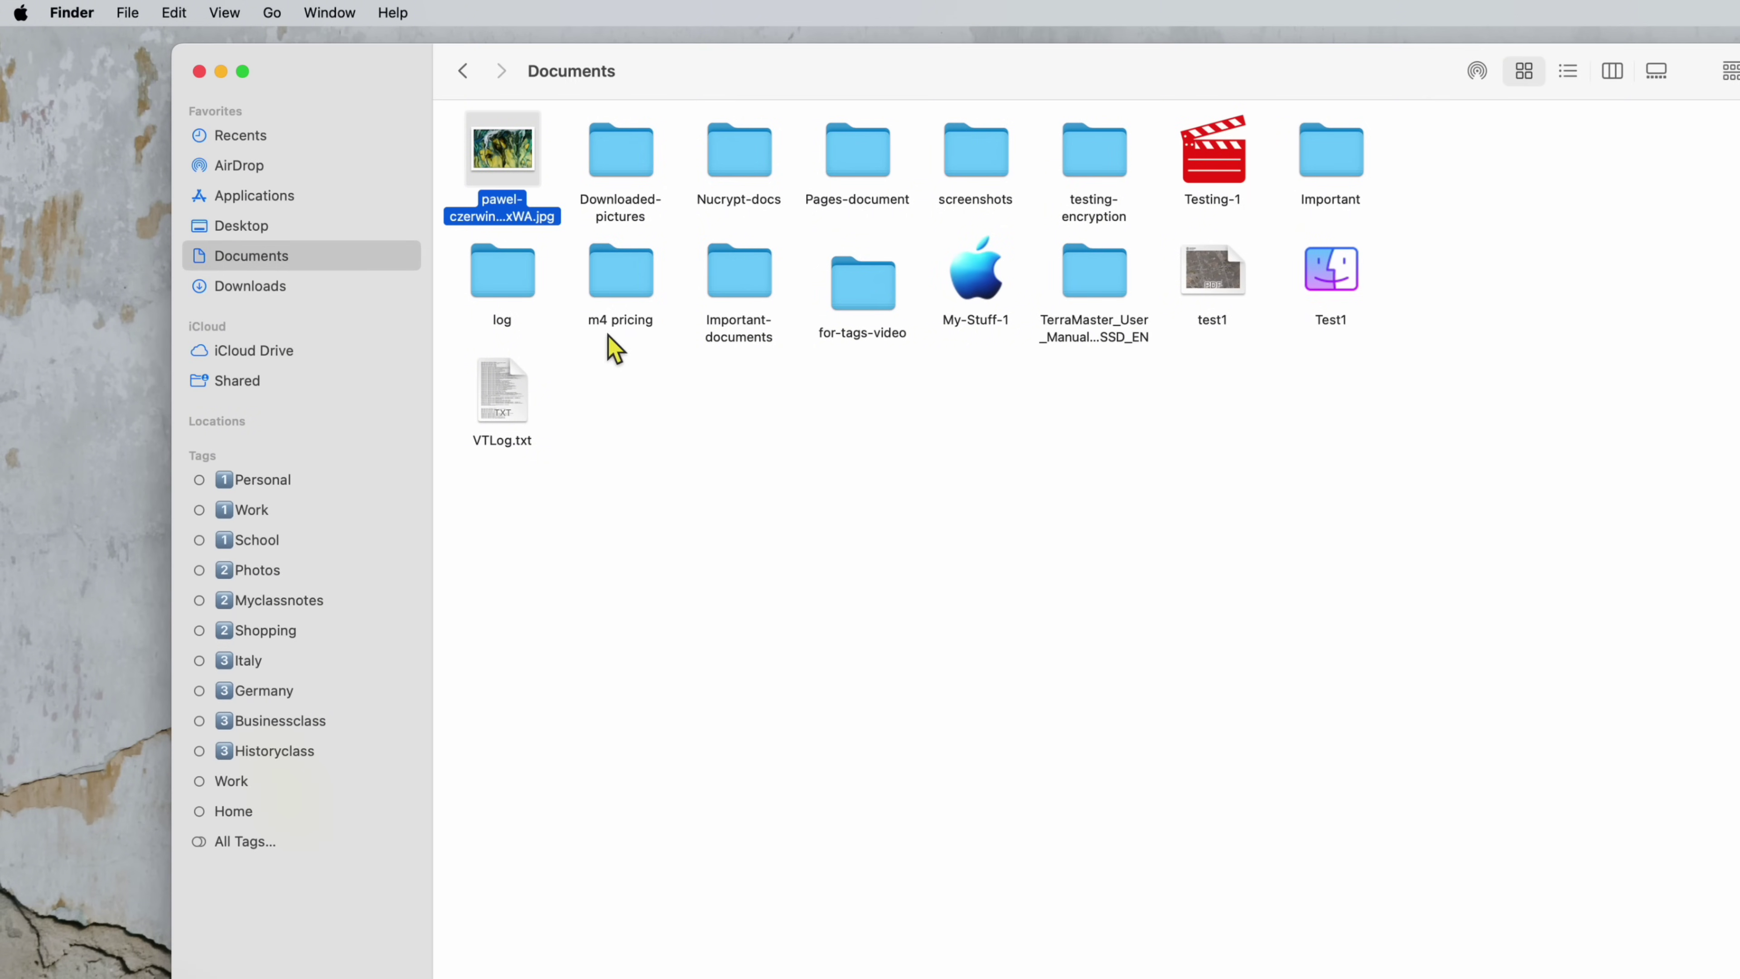
View the JPEG image's file information, including its tags field, and close it
right_click(526, 168)
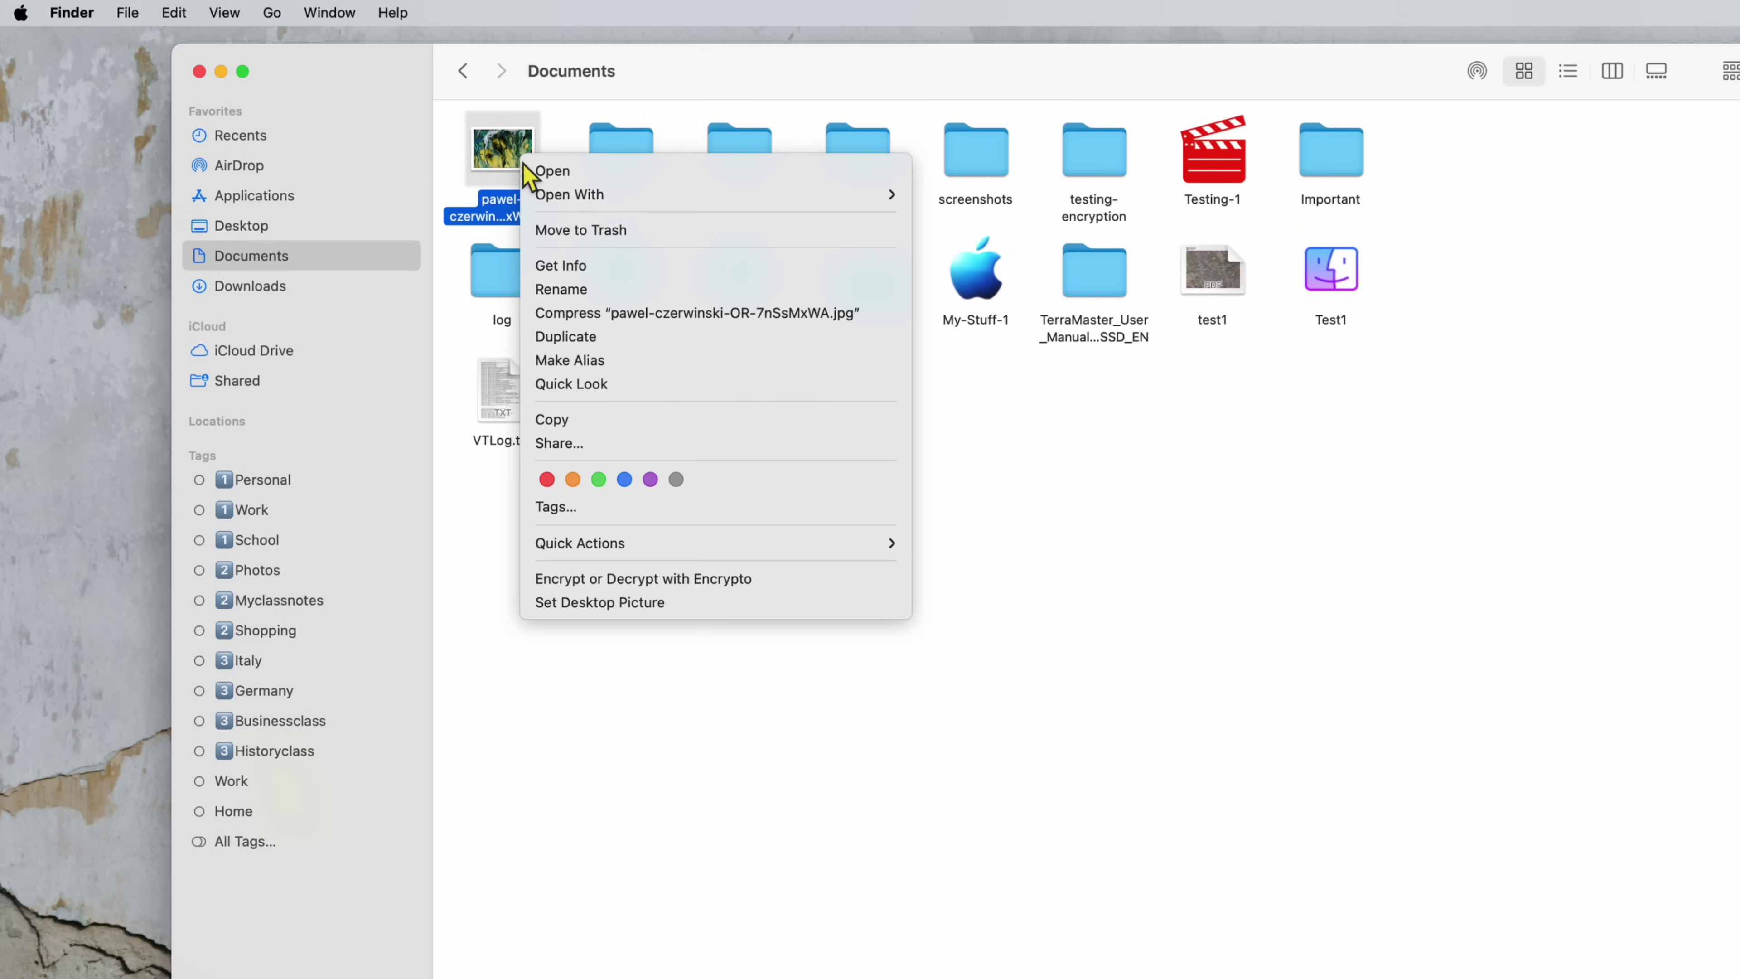
click(574, 273)
drag(220, 55, 346, 128)
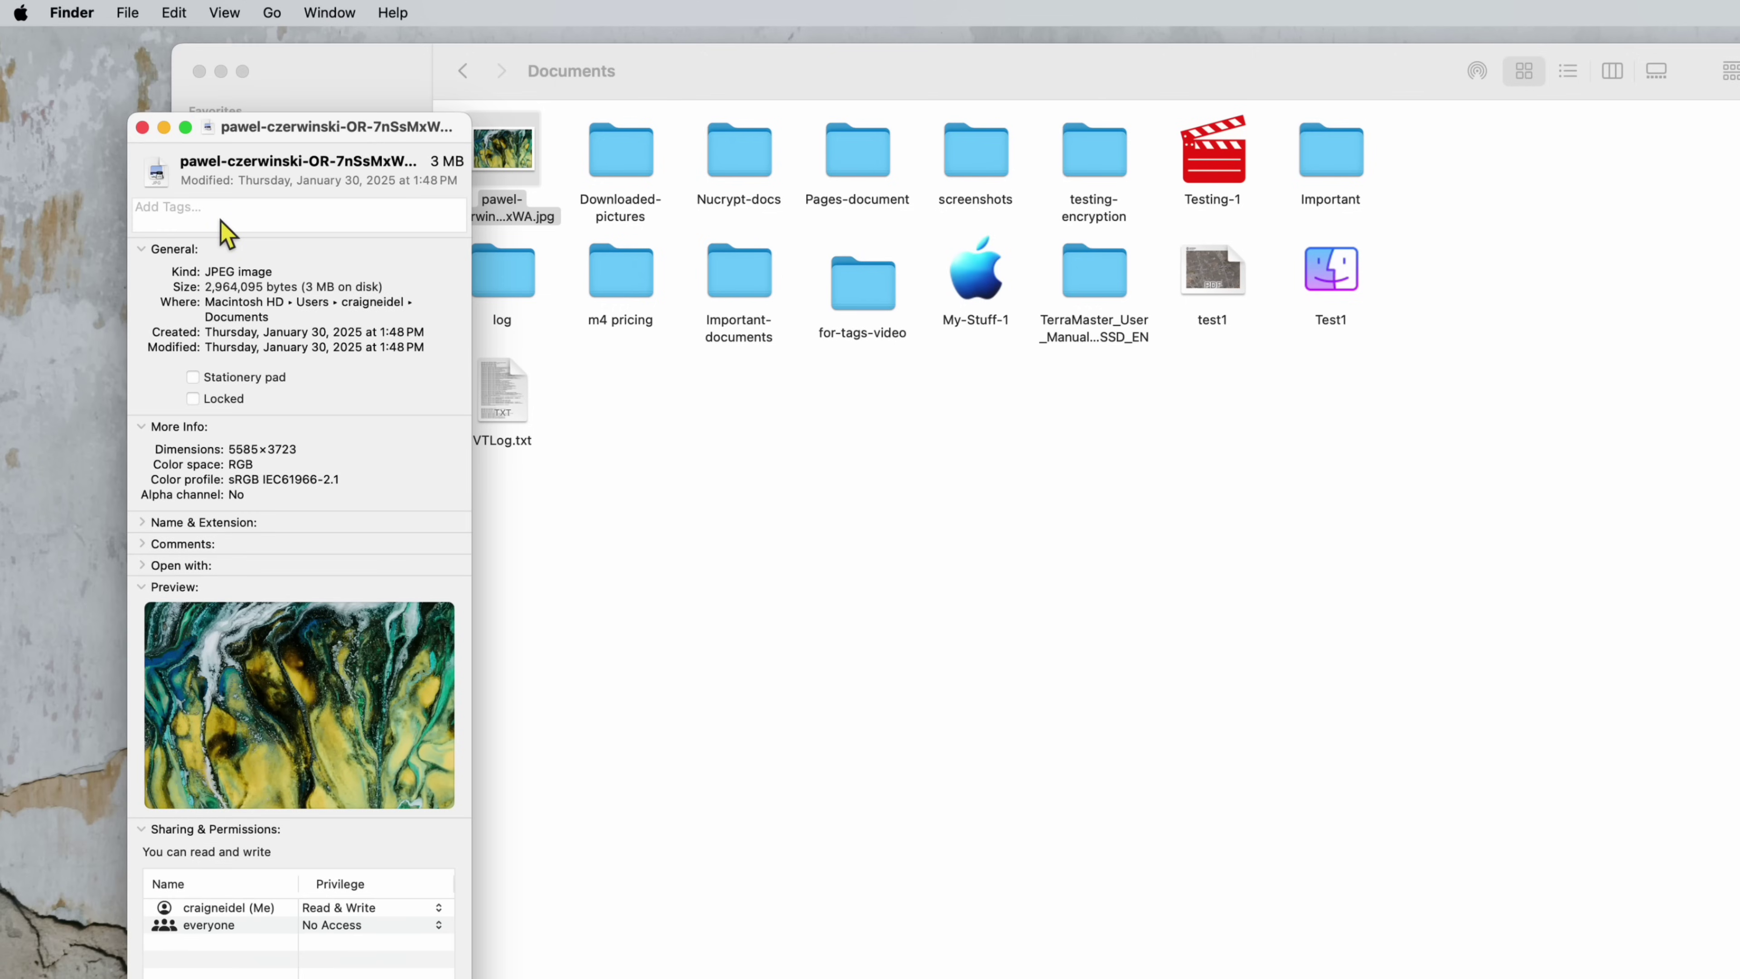
click(142, 128)
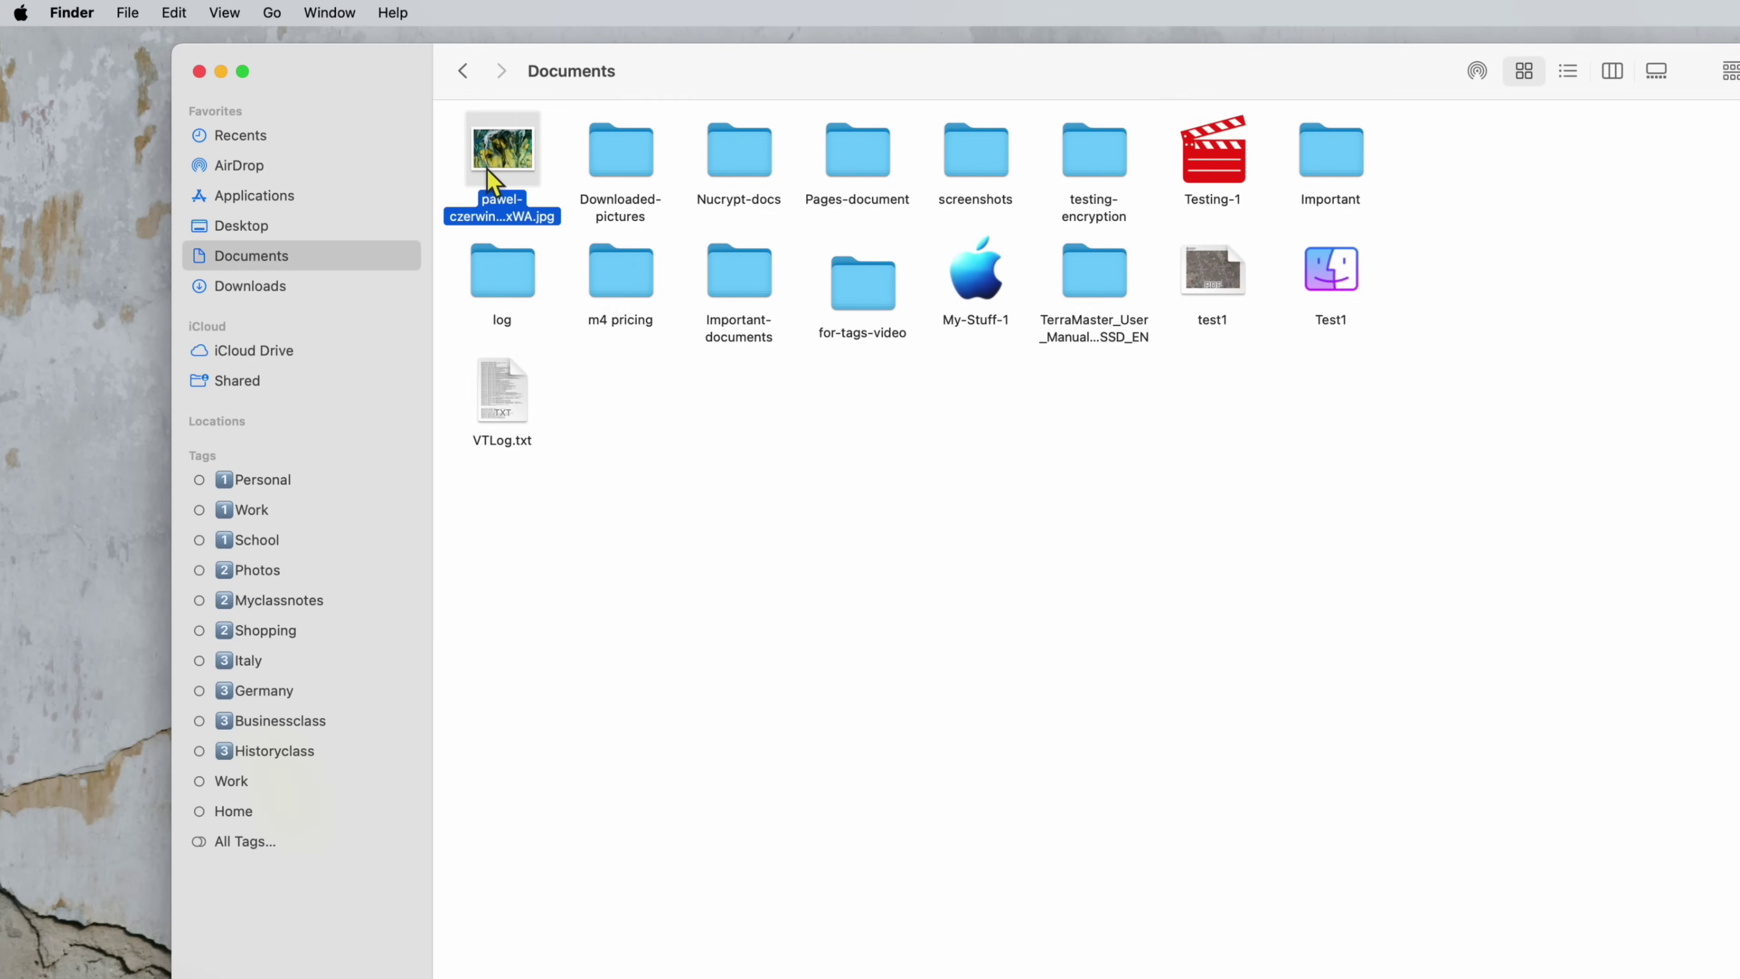
Assign the Personal tag to the JPEG image in Documents and check its tags in the file information
drag(510, 171, 359, 480)
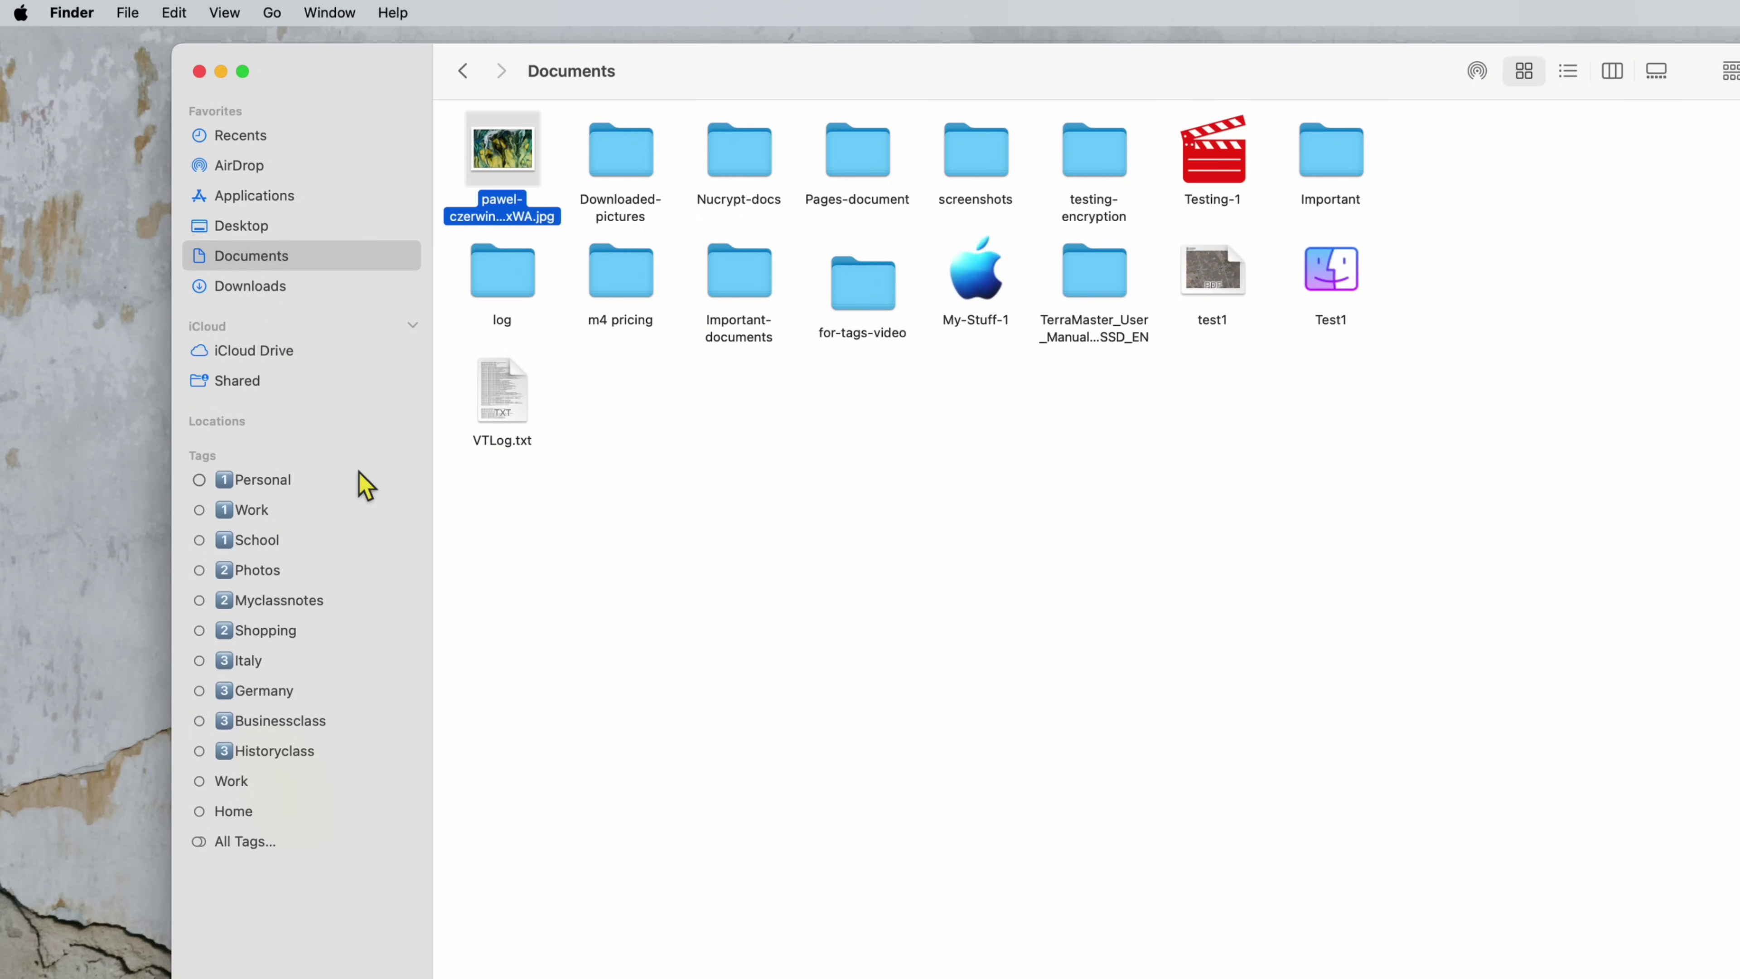
right_click(532, 152)
click(569, 239)
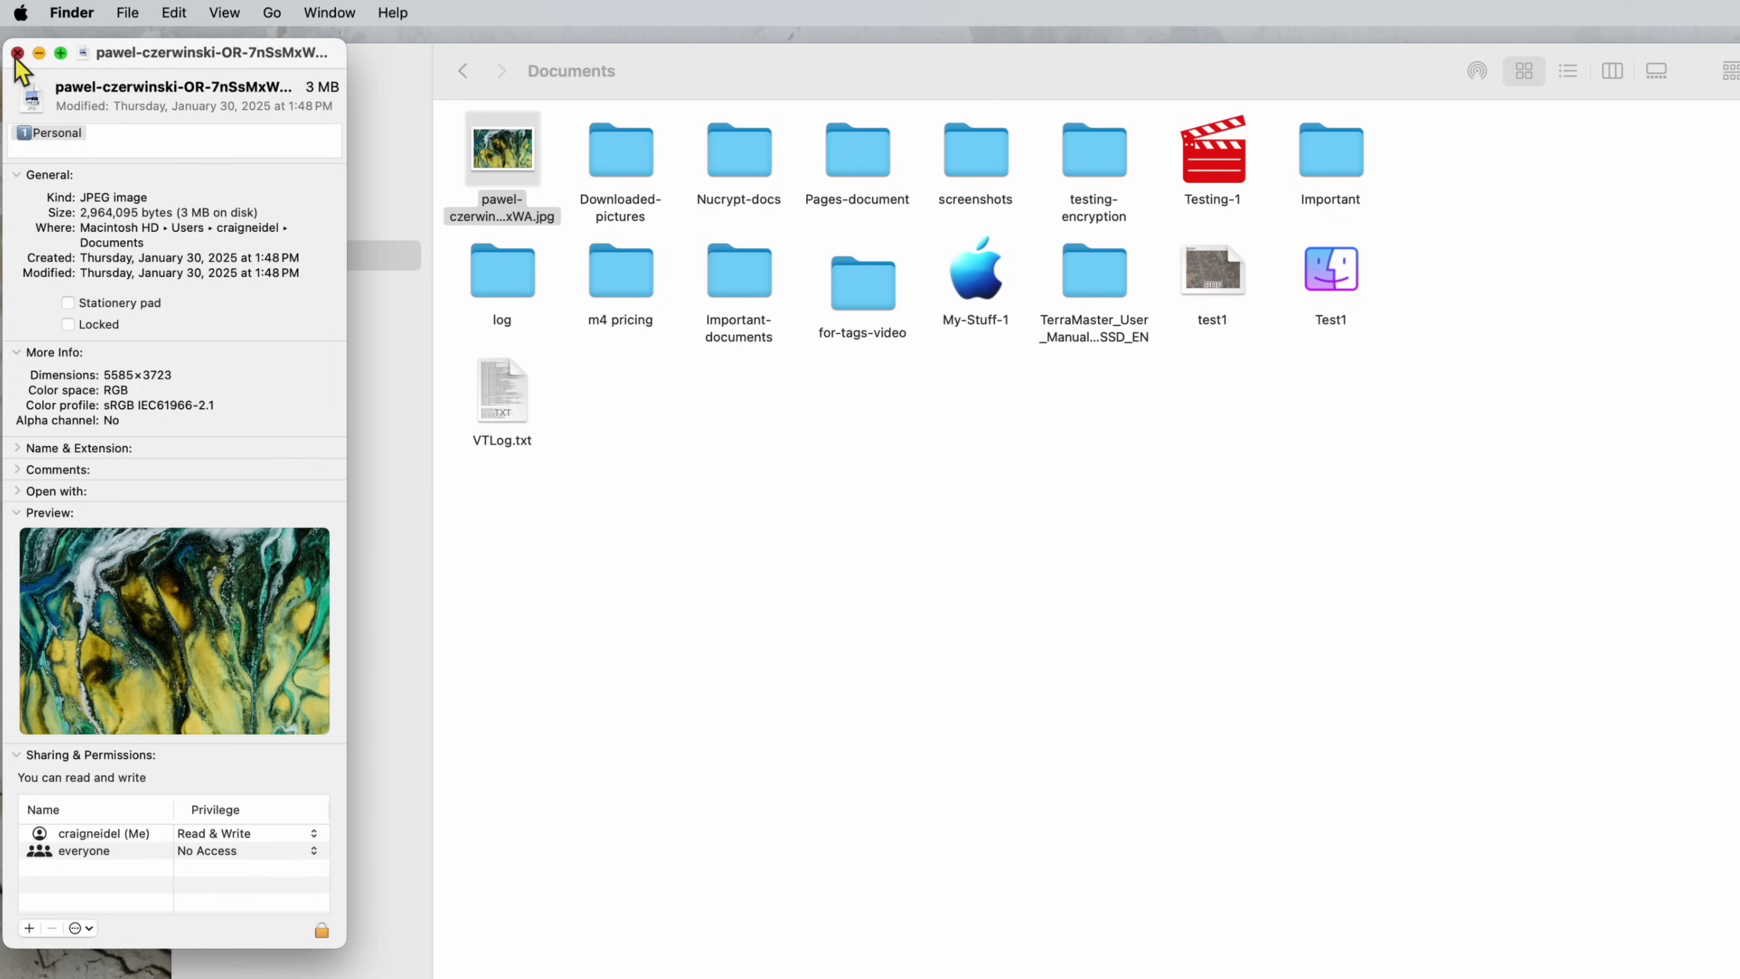
click(26, 70)
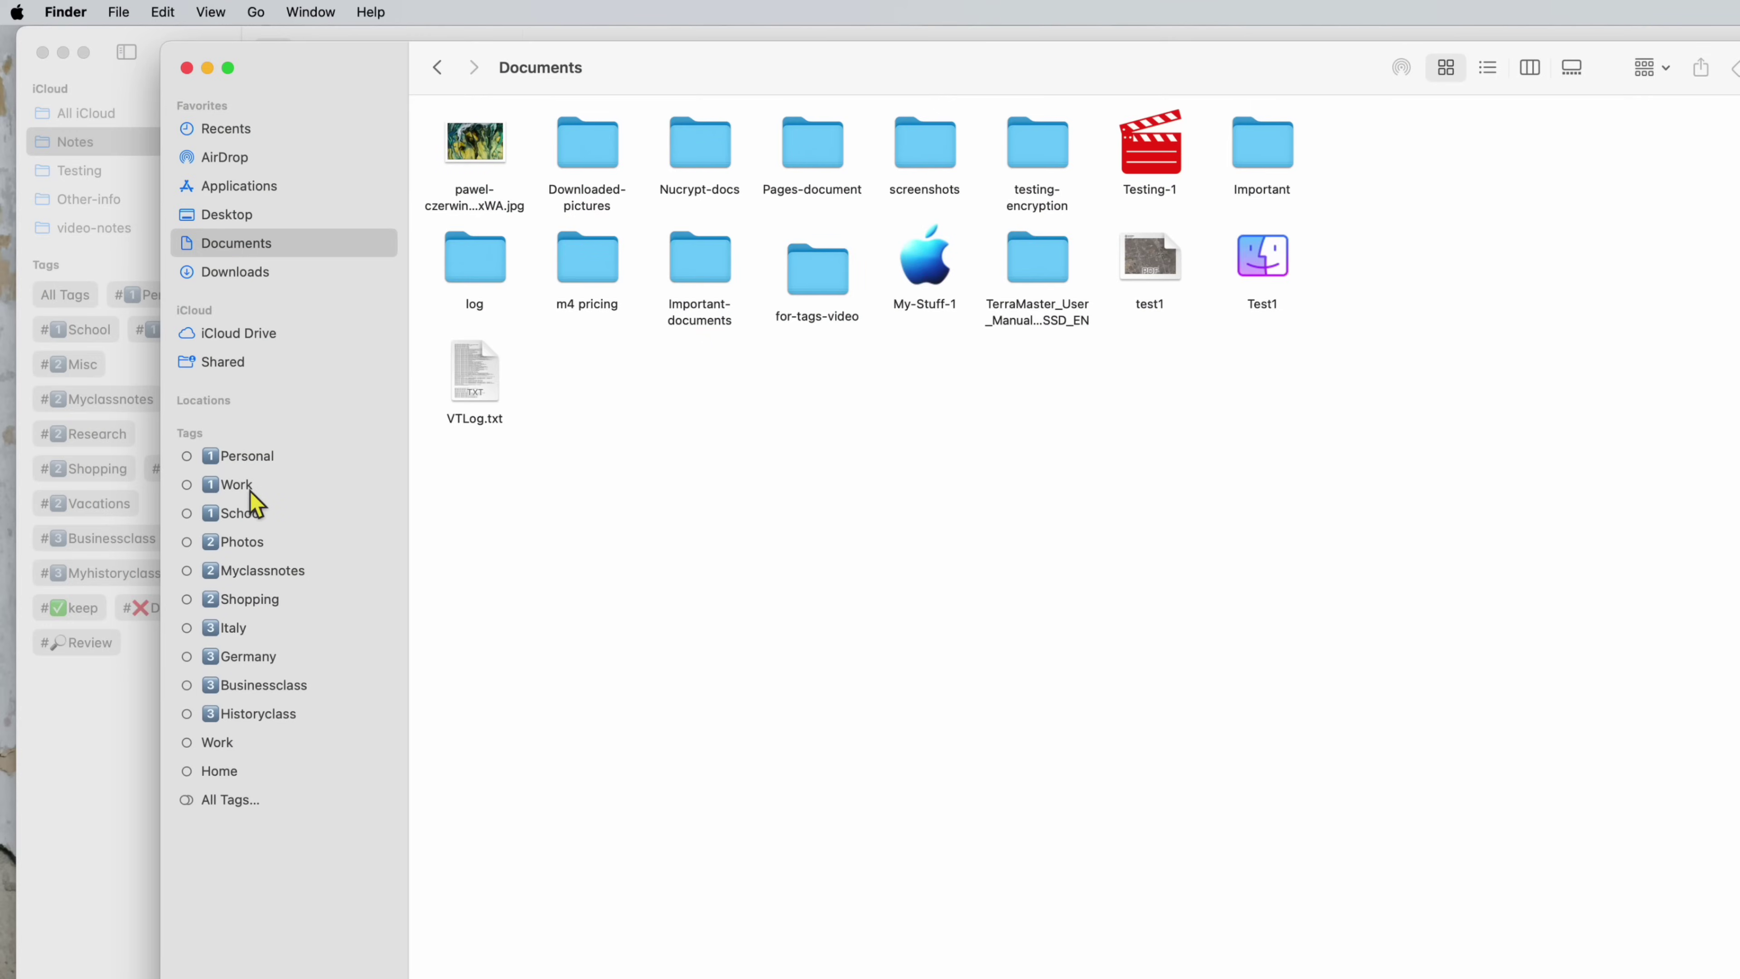
Browse the files tagged Work and Photos, and compare those tagged Germany and Italy
click(236, 485)
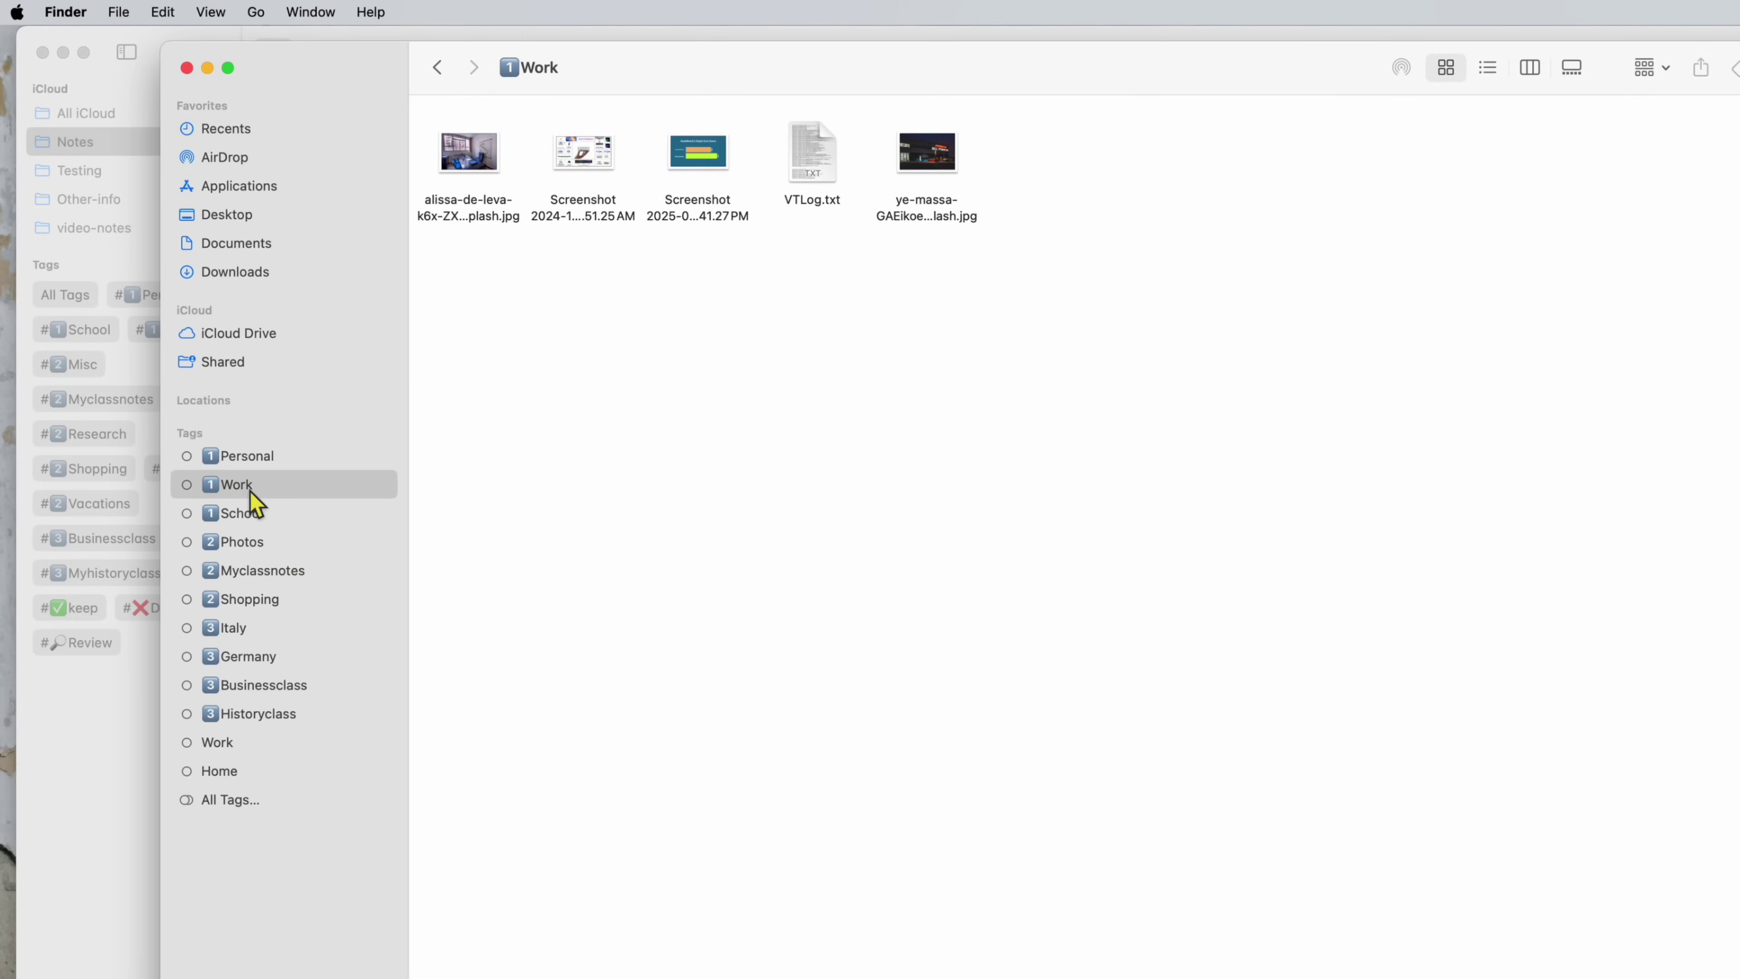
click(251, 553)
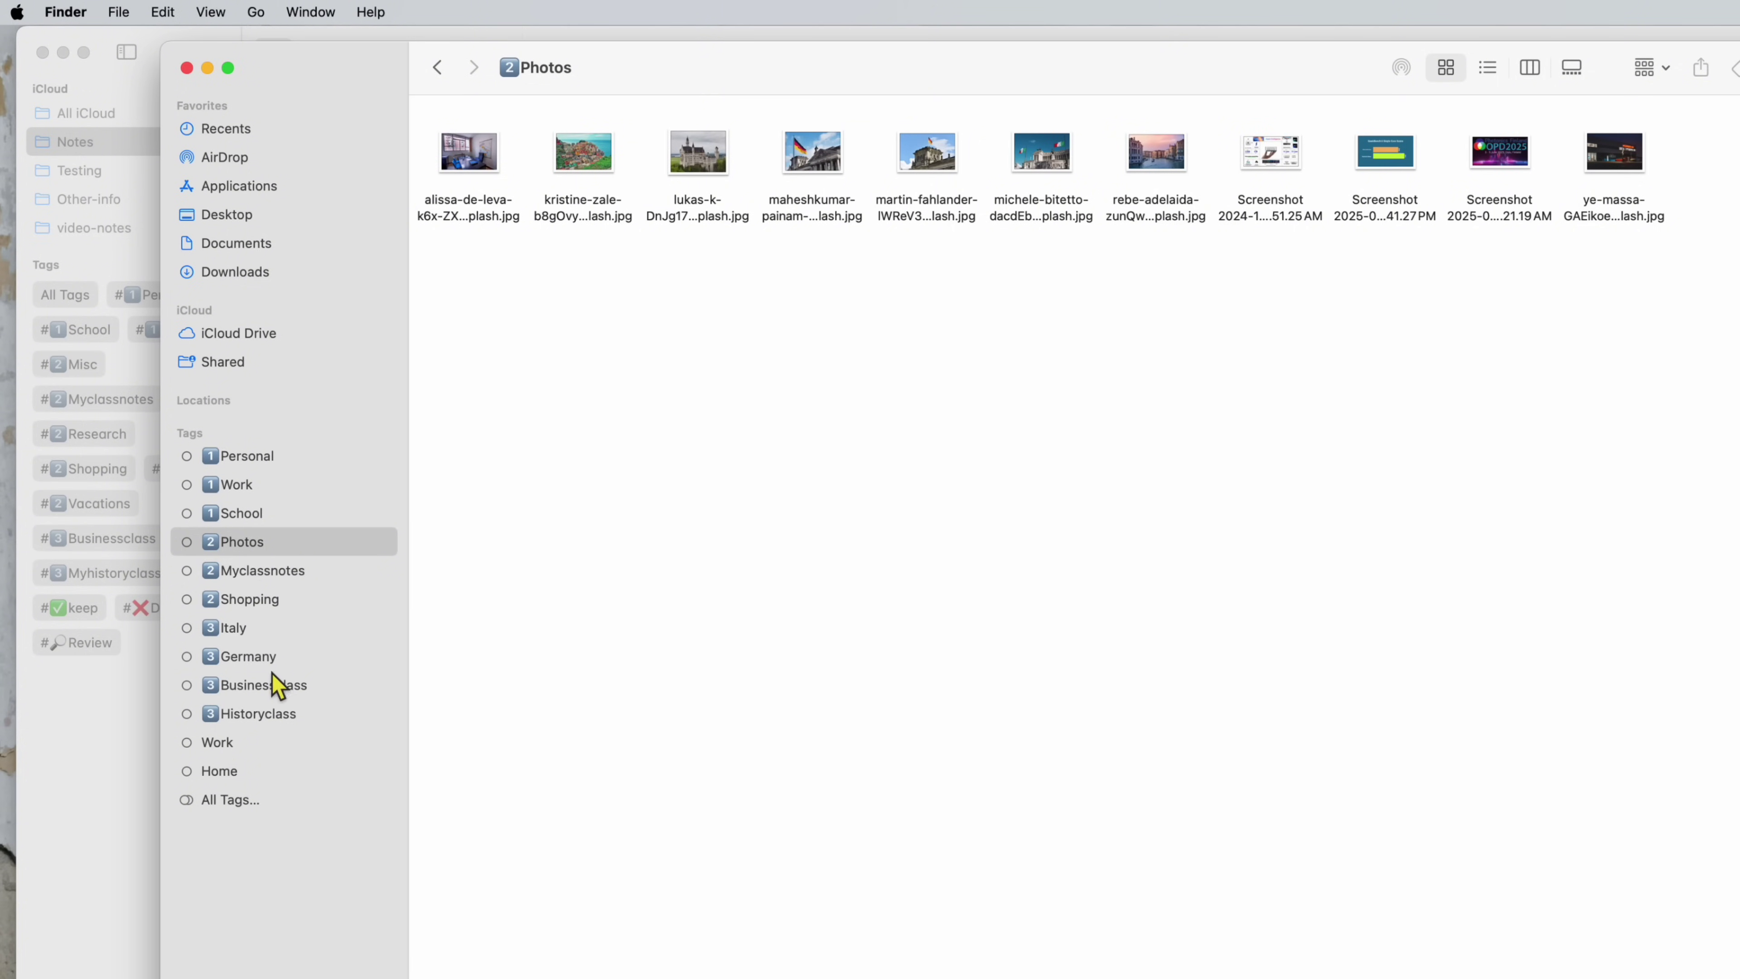
click(265, 658)
click(259, 630)
click(259, 657)
click(256, 632)
click(256, 660)
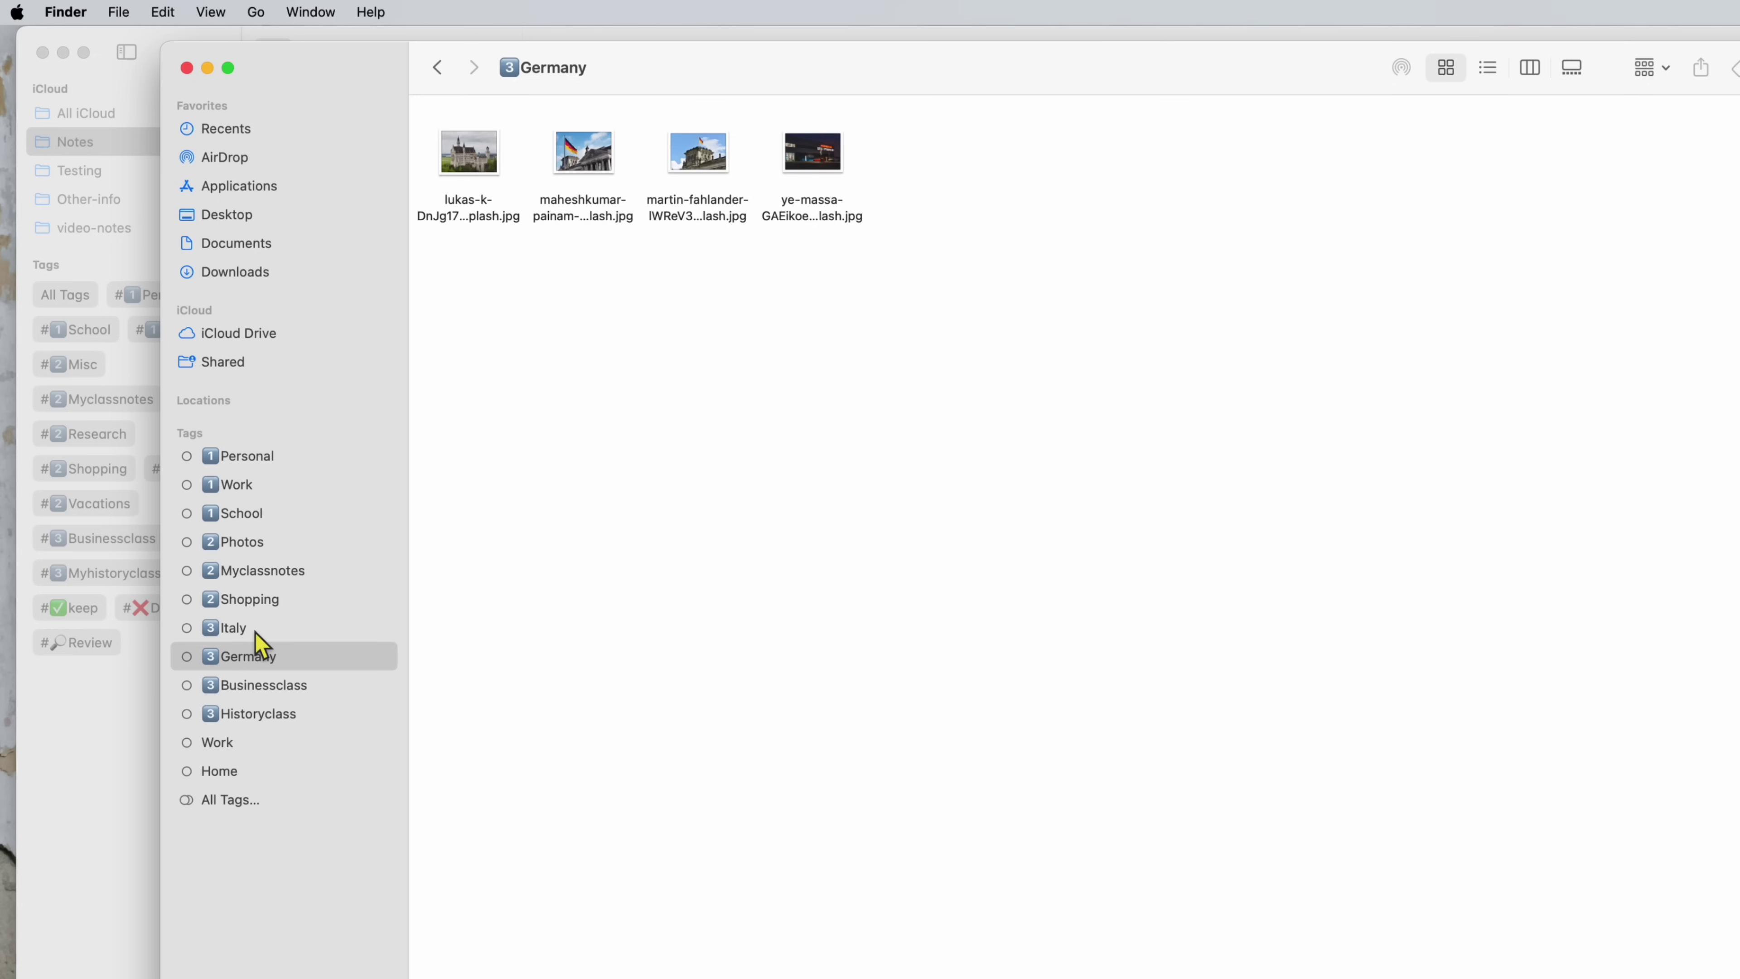
click(256, 630)
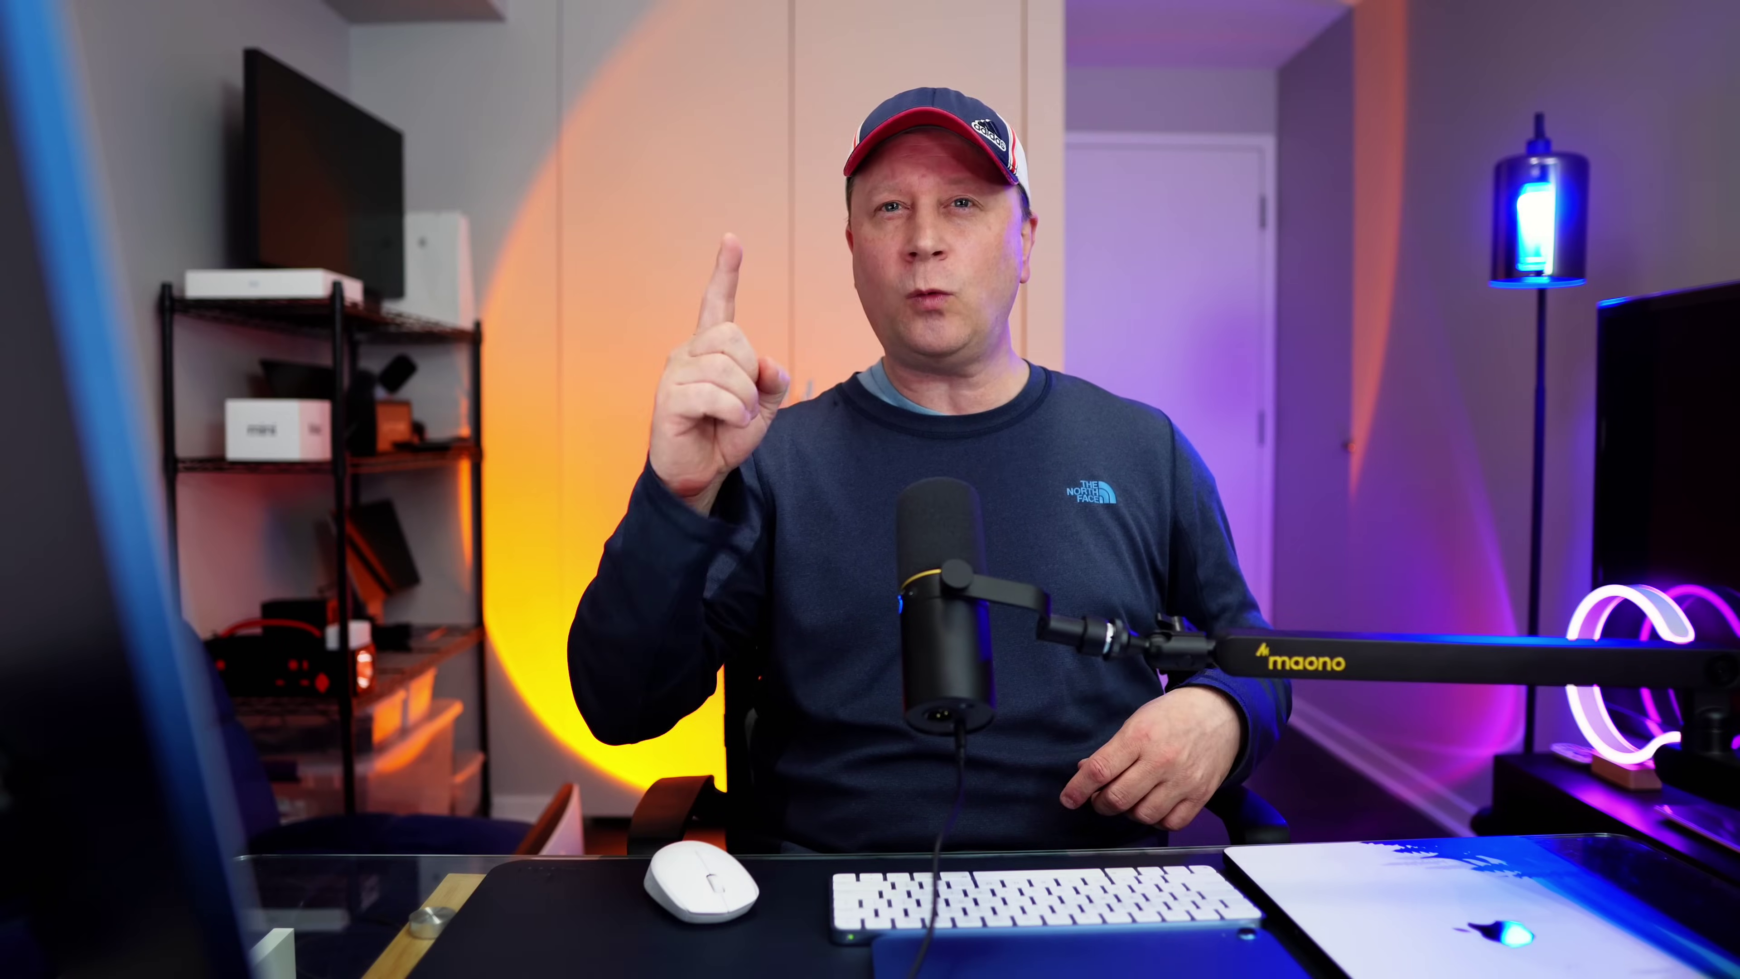
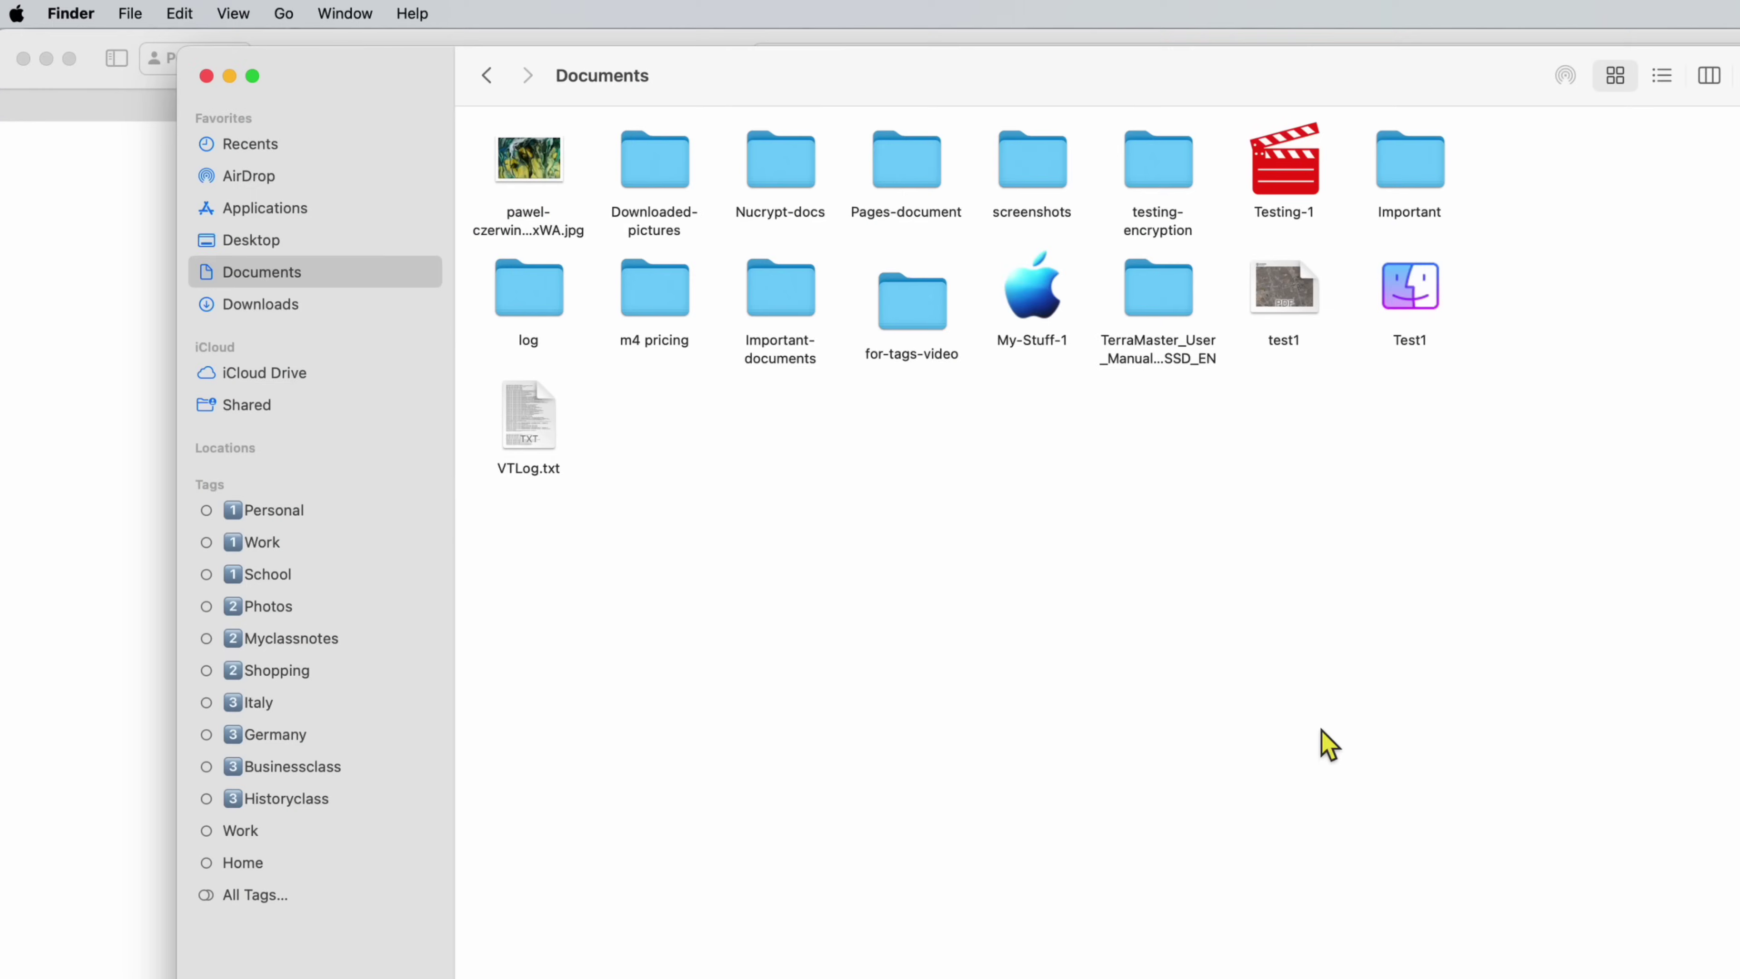
Show the files tagged Personal, Myclassnotes and Germany one after another
click(330, 515)
click(314, 641)
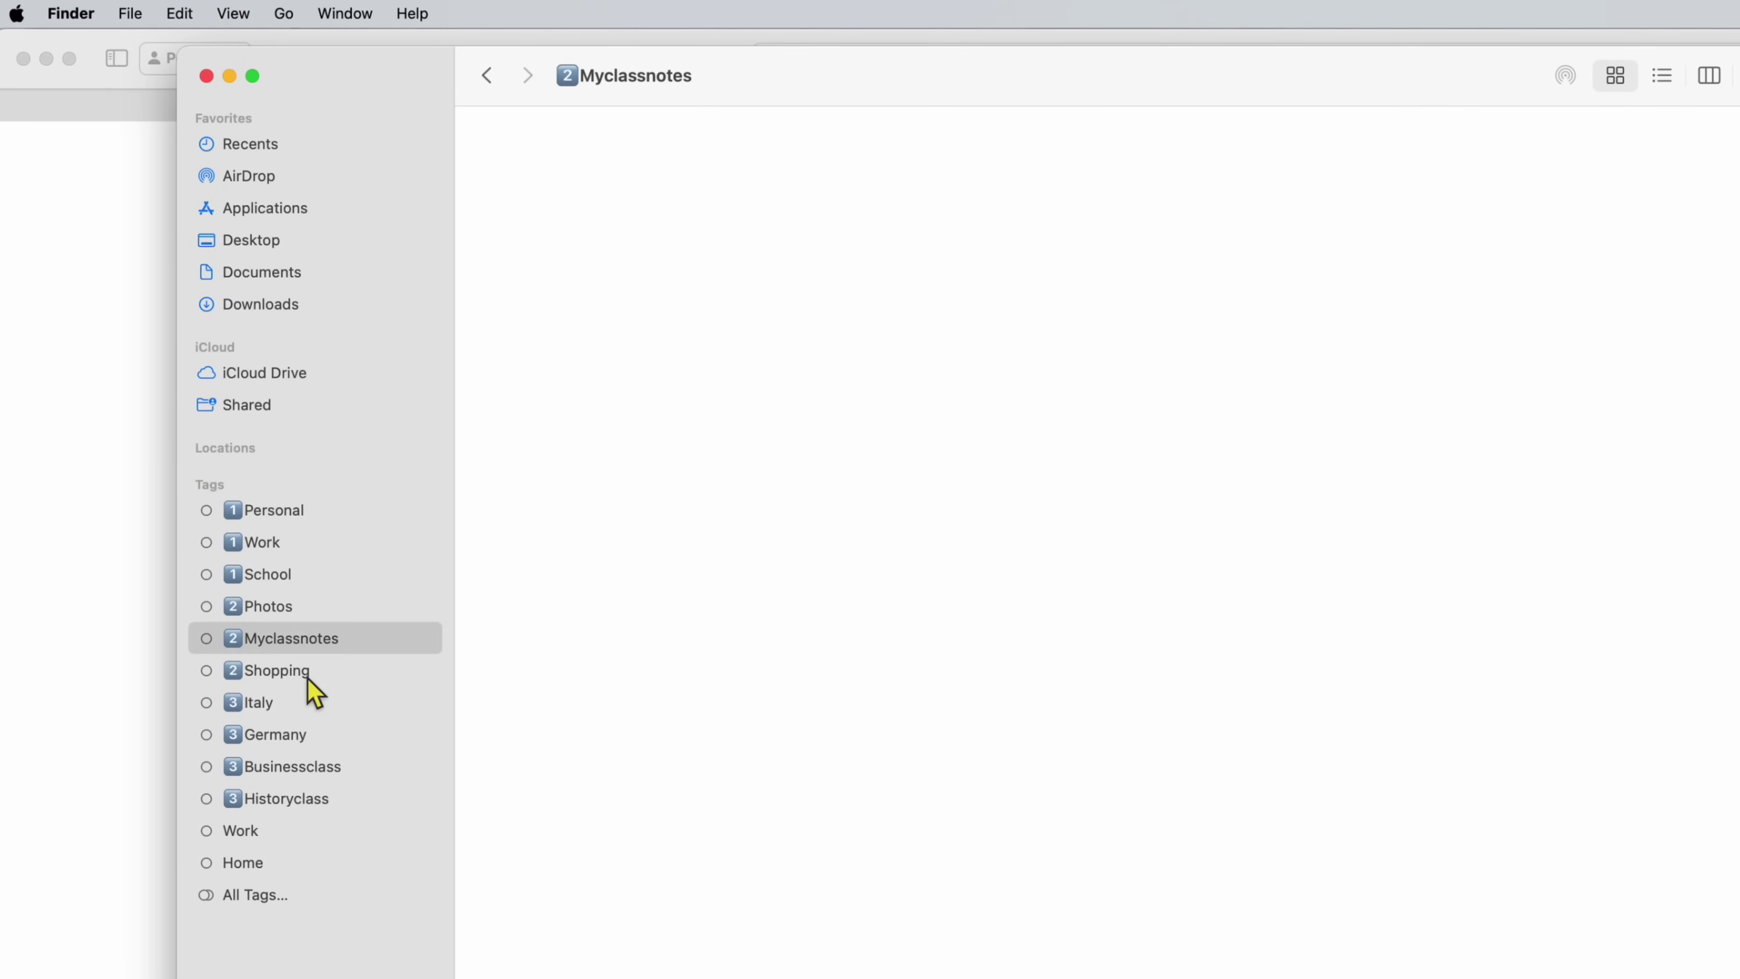
click(303, 730)
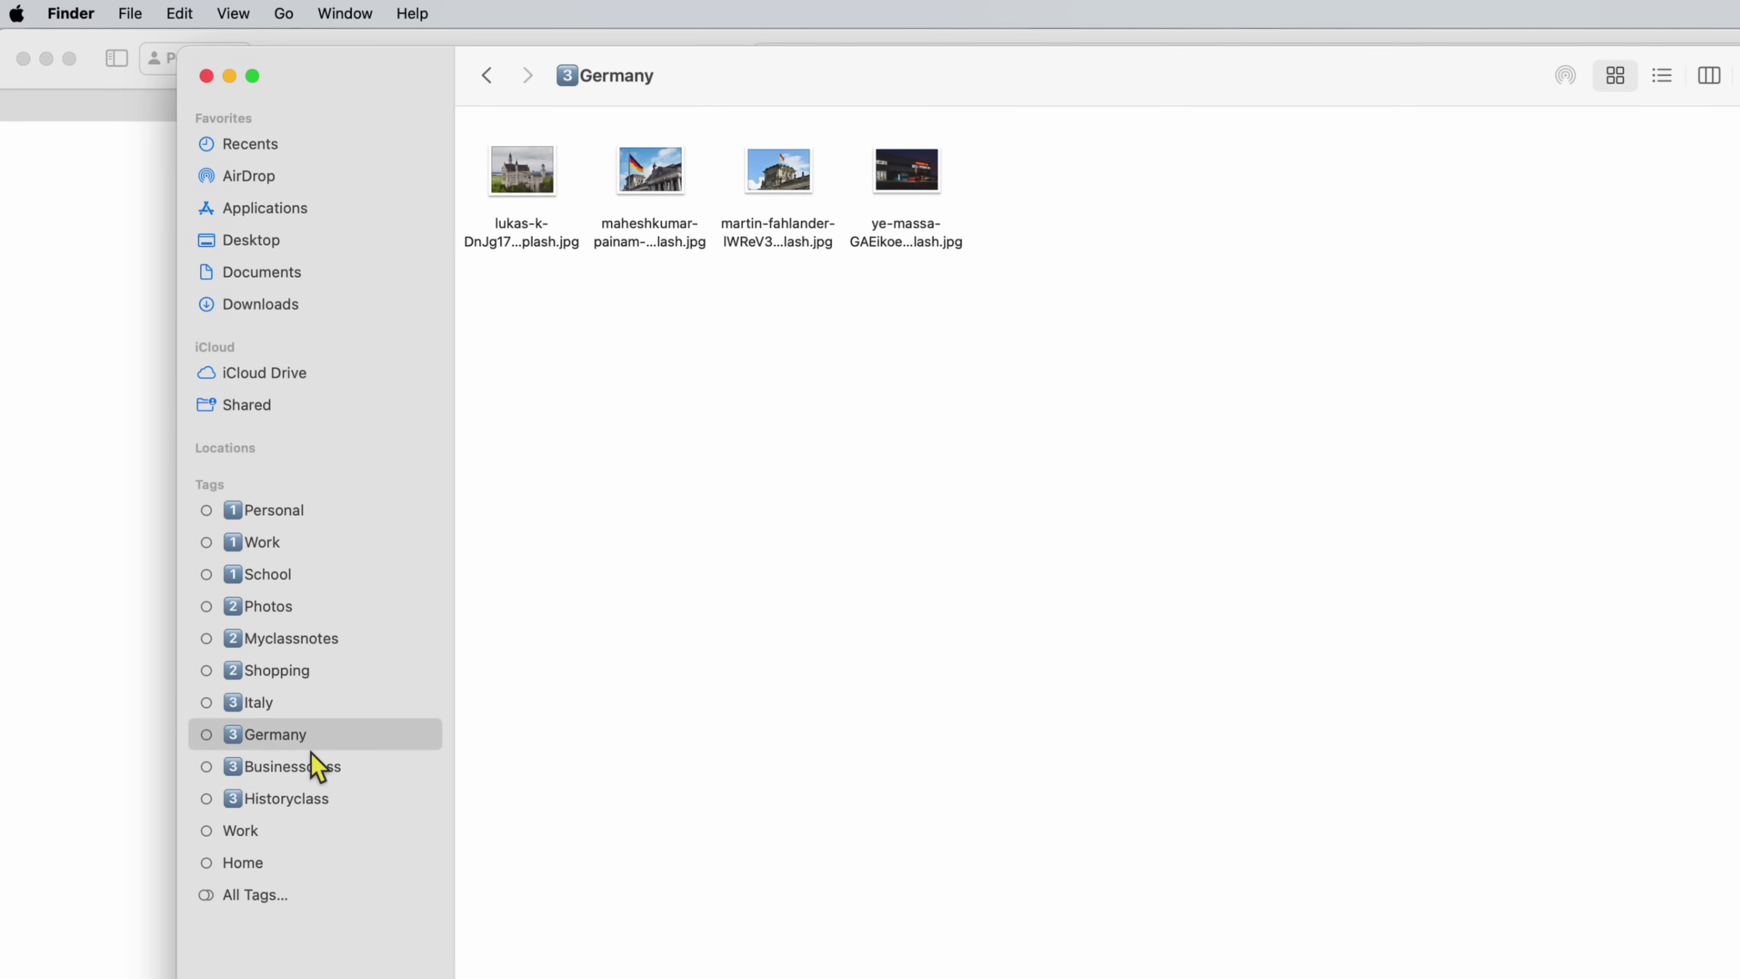
Compare the files tagged Personal with those tagged Work, and list the files tagged Photos
click(305, 512)
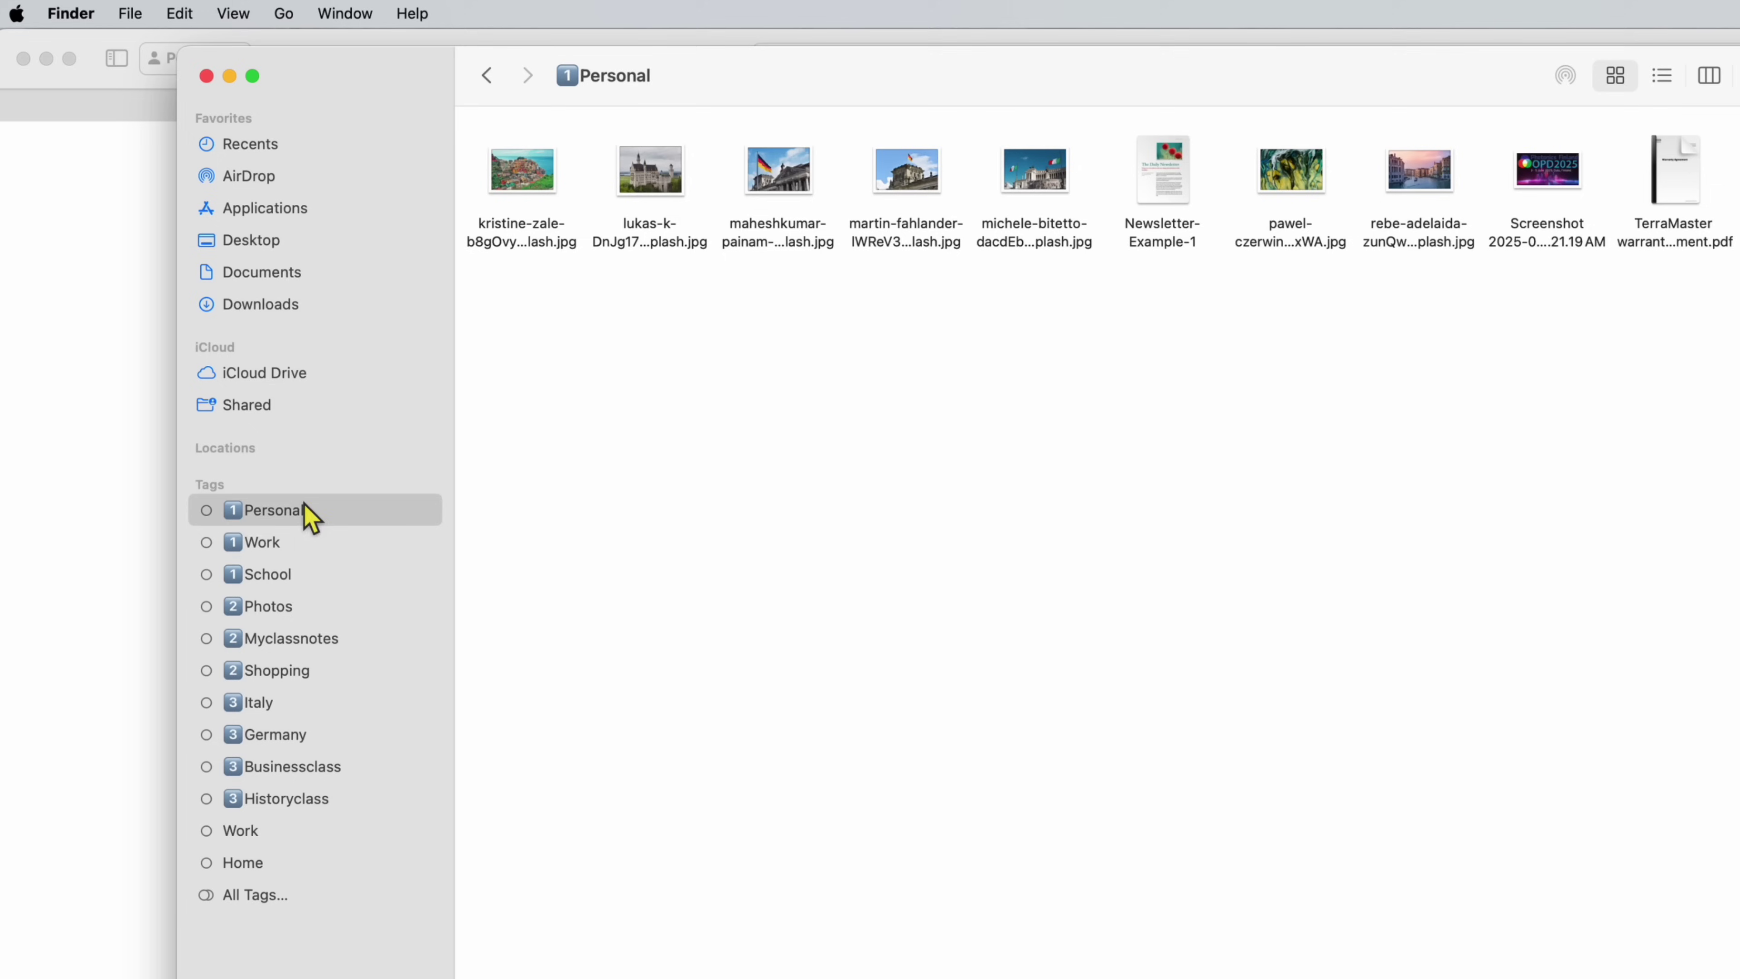
click(267, 540)
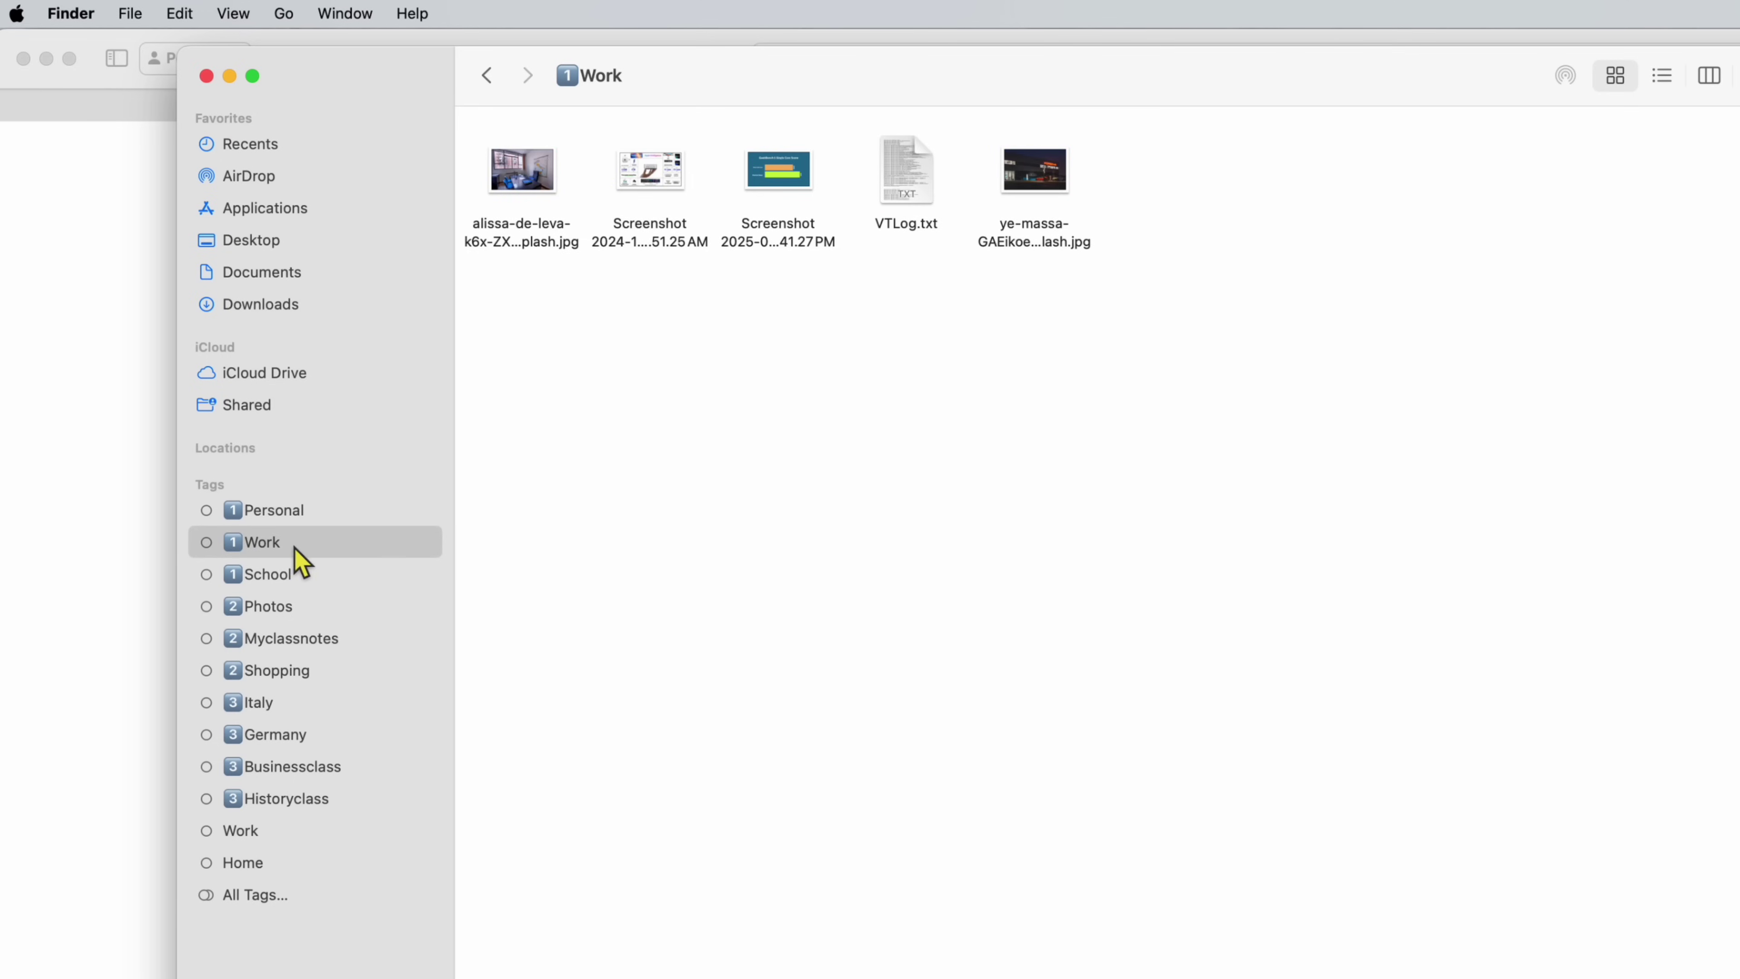
click(292, 516)
click(289, 542)
click(292, 517)
click(287, 548)
click(352, 517)
click(328, 545)
click(299, 609)
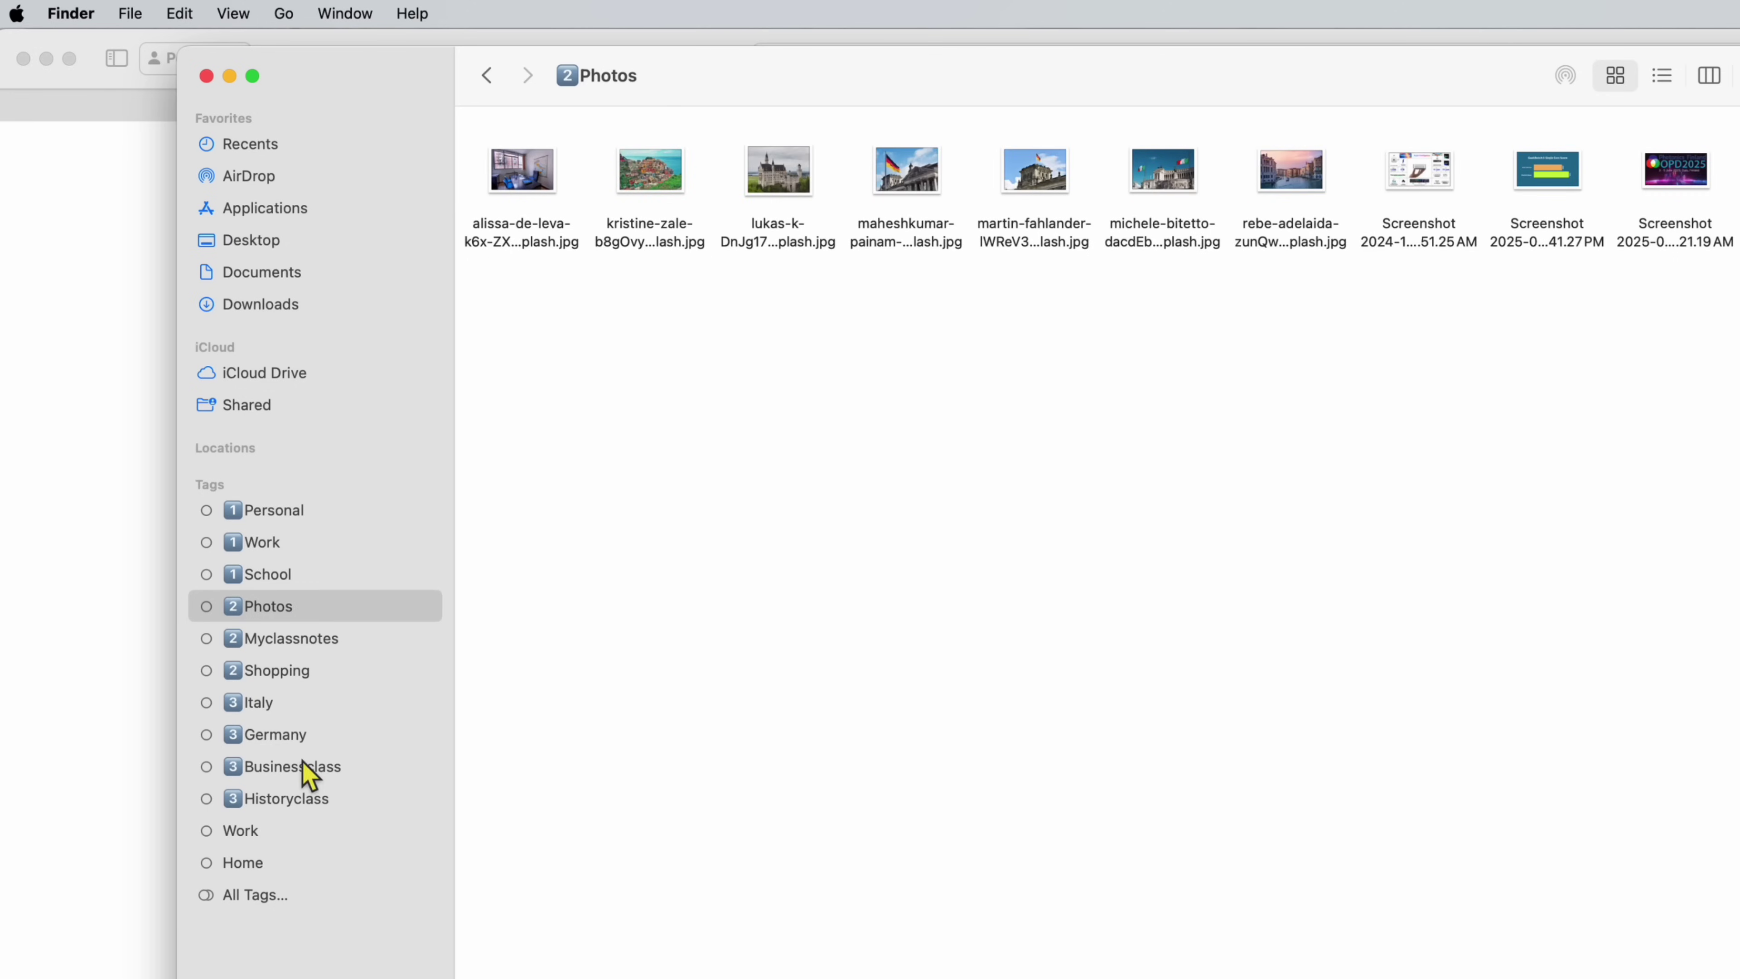
Show the files tagged Germany and preview the castle photo and the Porsche building photo
click(288, 735)
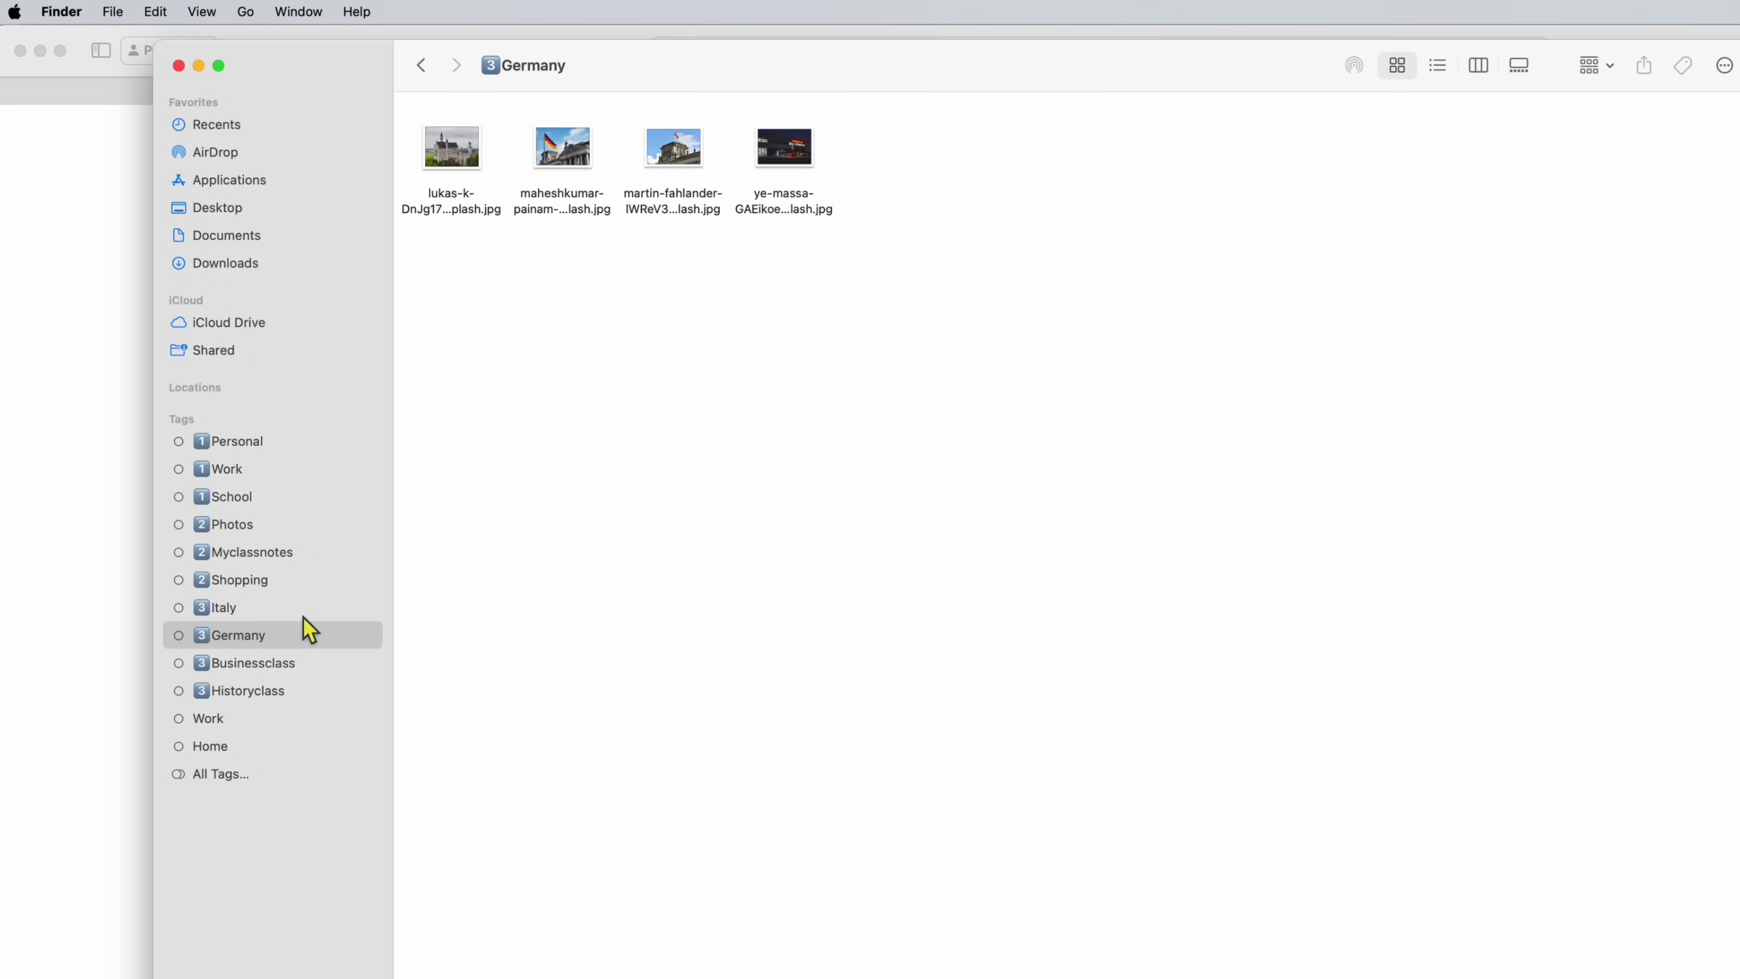
click(689, 168)
click(480, 170)
key(space)
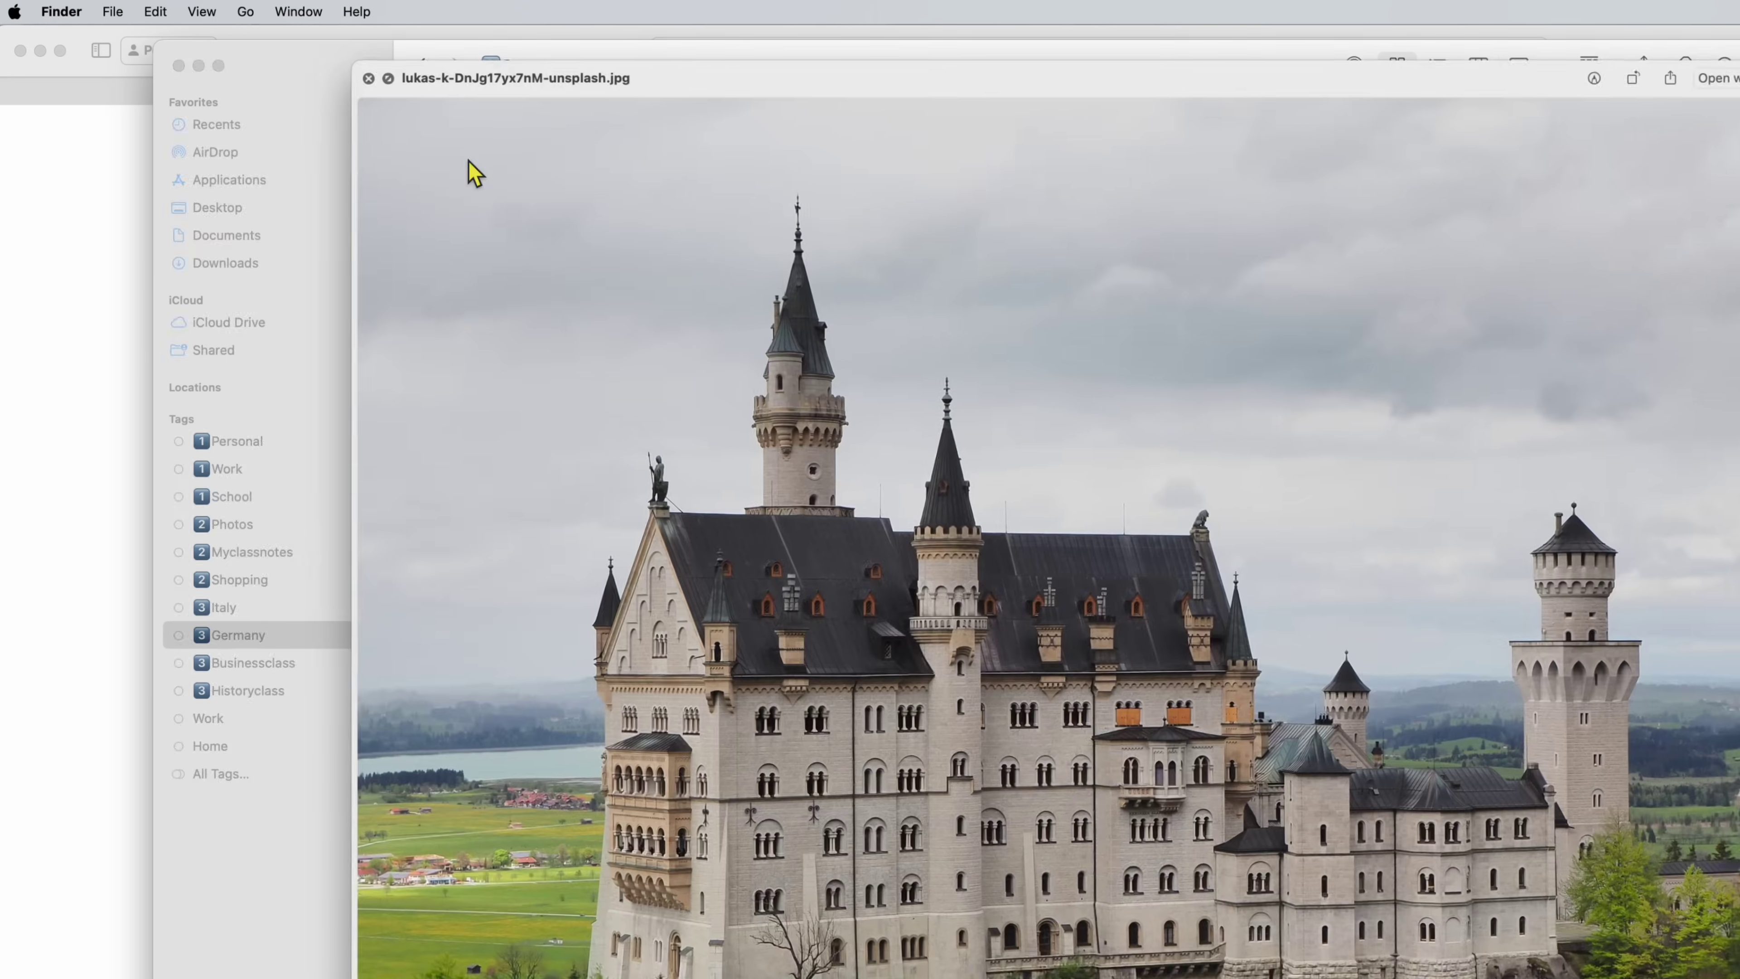
key(space)
click(787, 166)
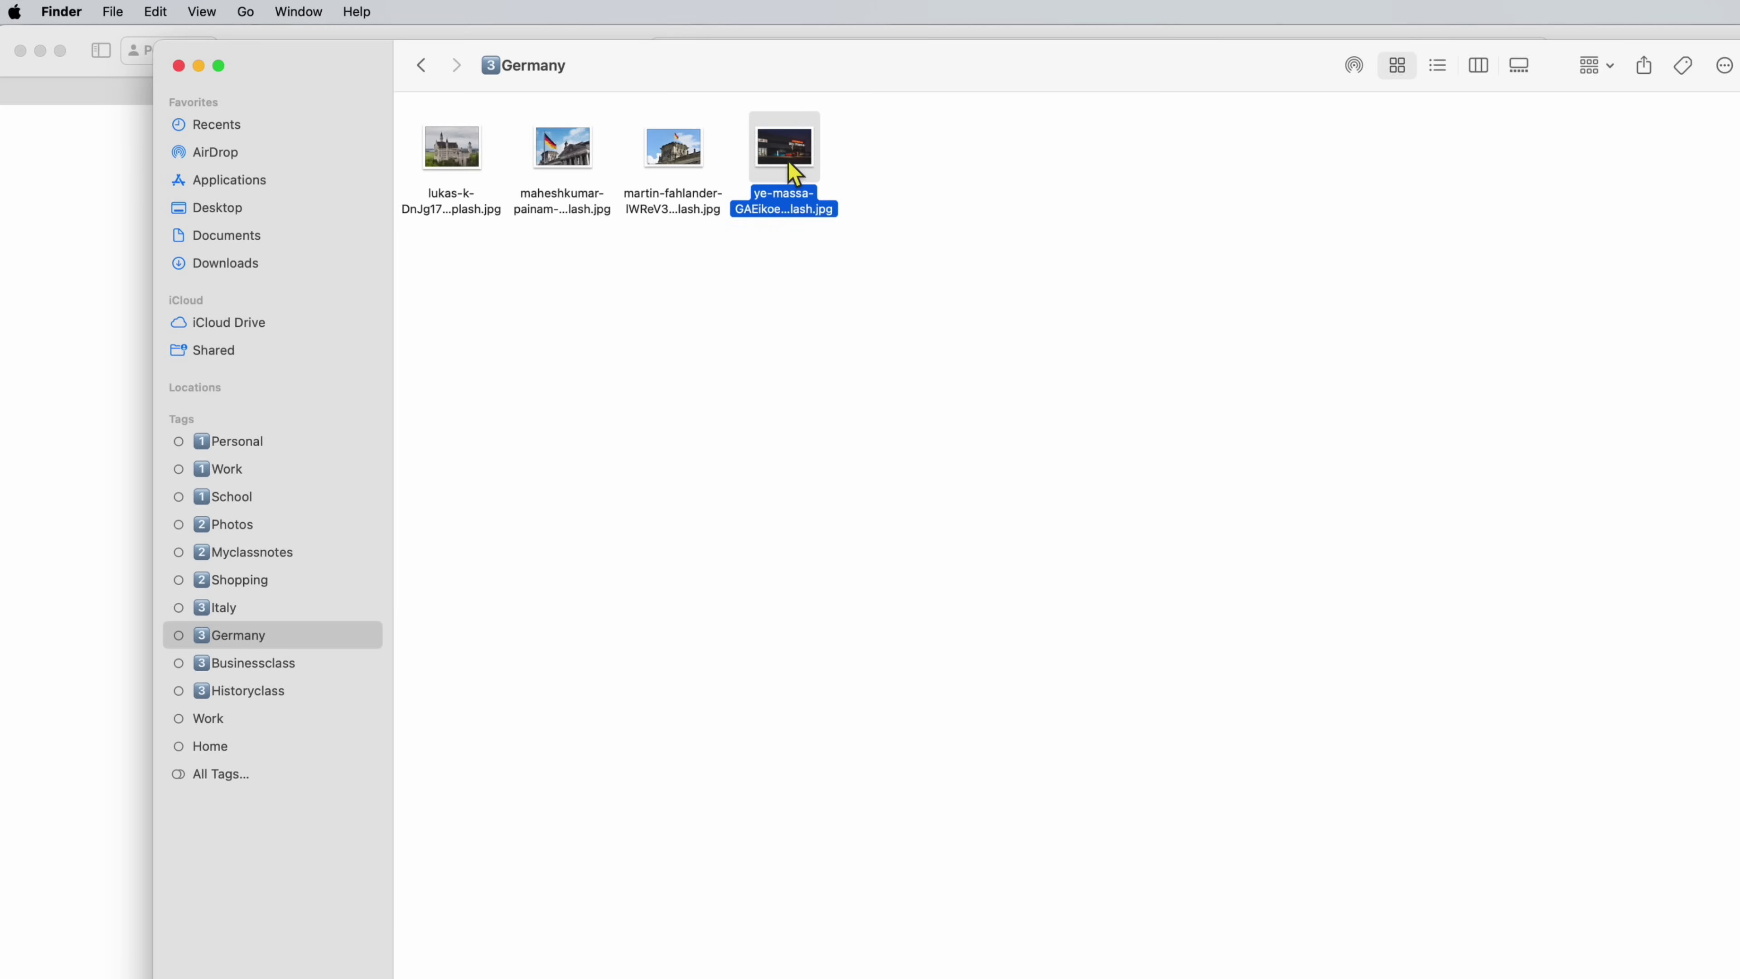
key(space)
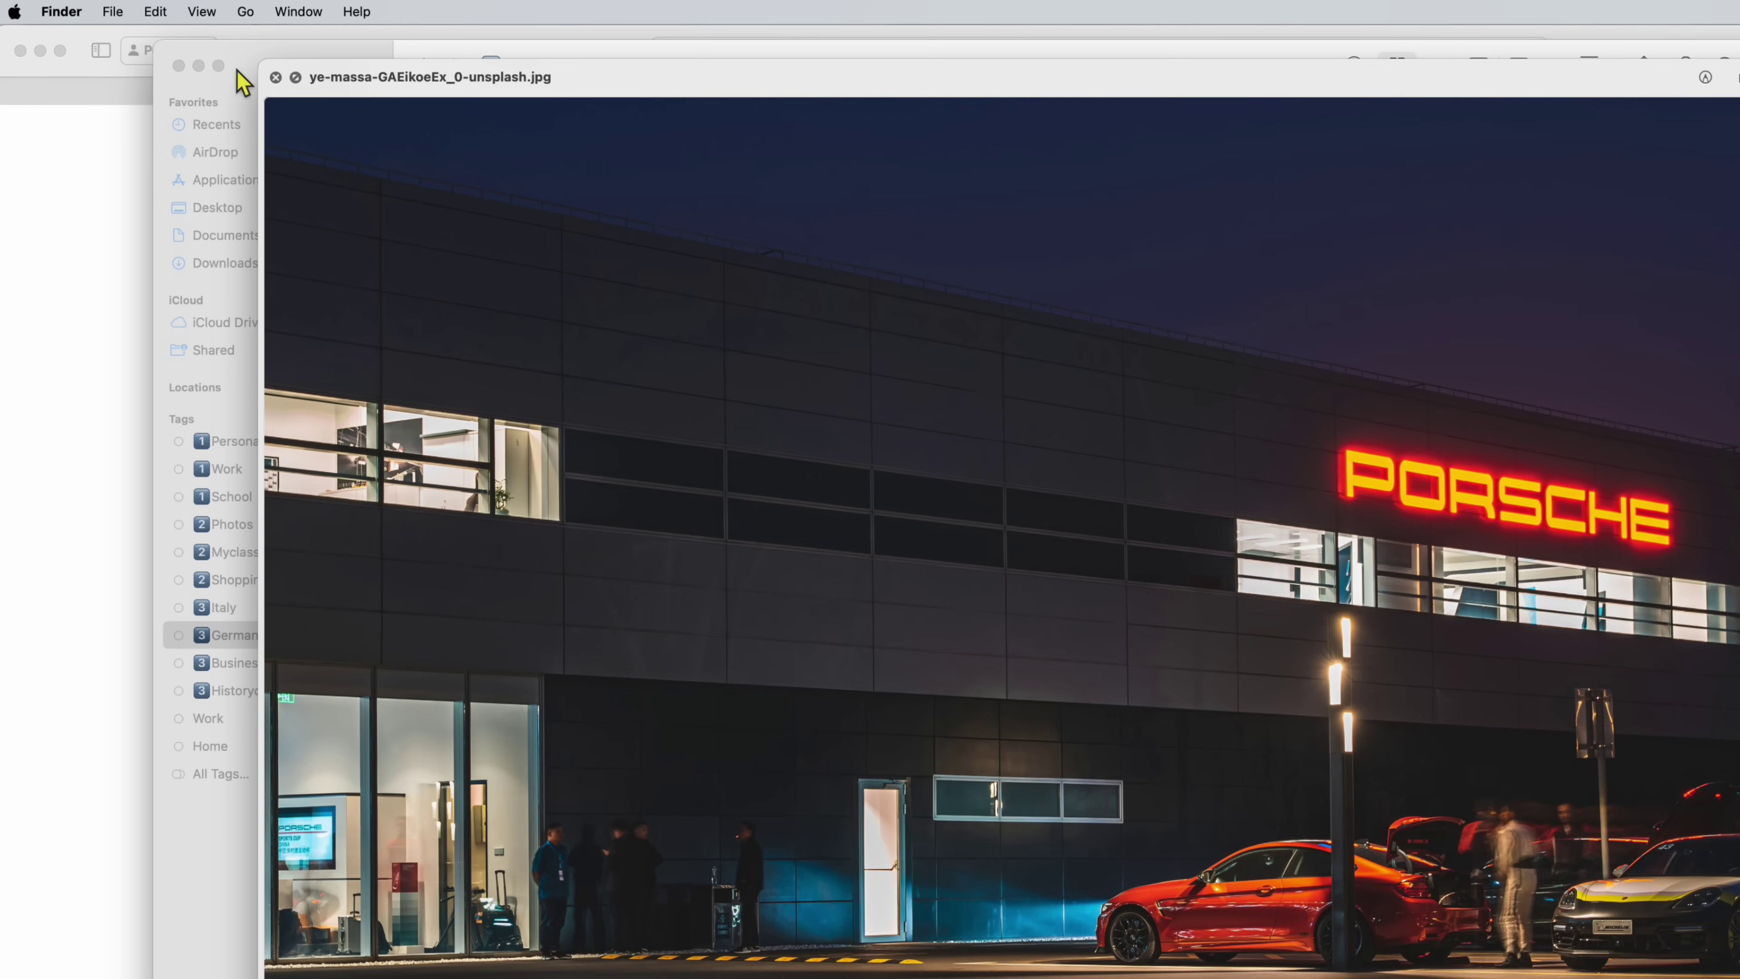
key(space)
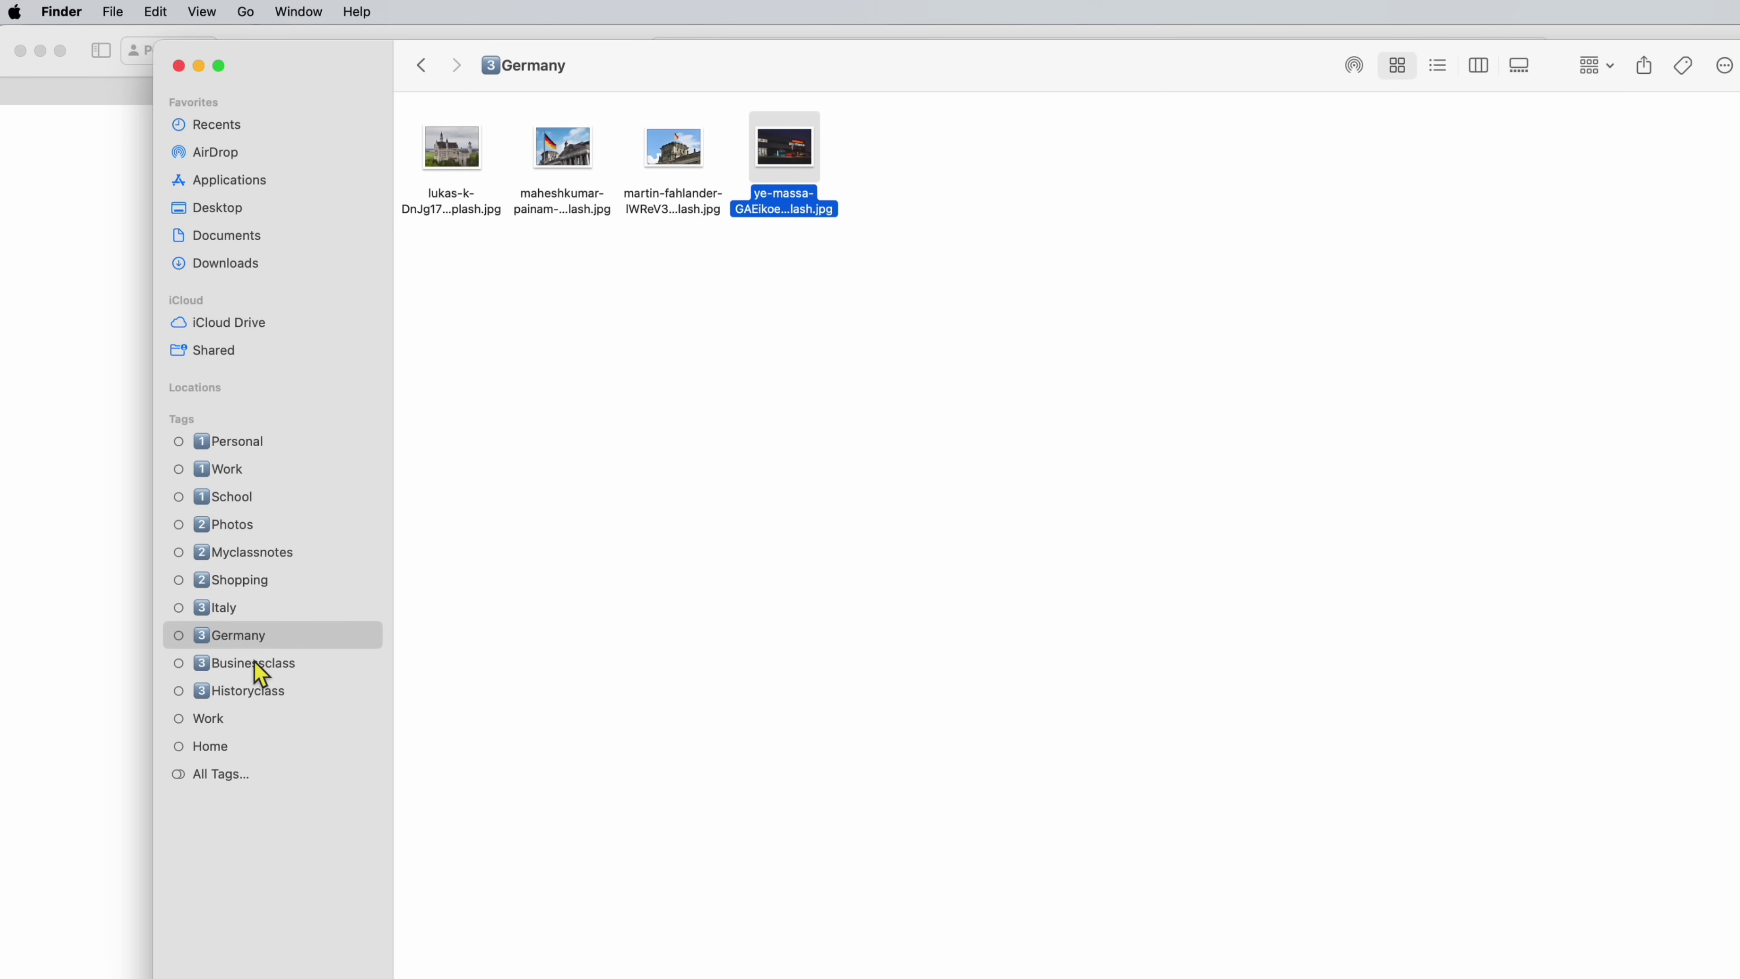
Show the files tagged Italy and preview the first three photos in turn
click(280, 608)
click(448, 164)
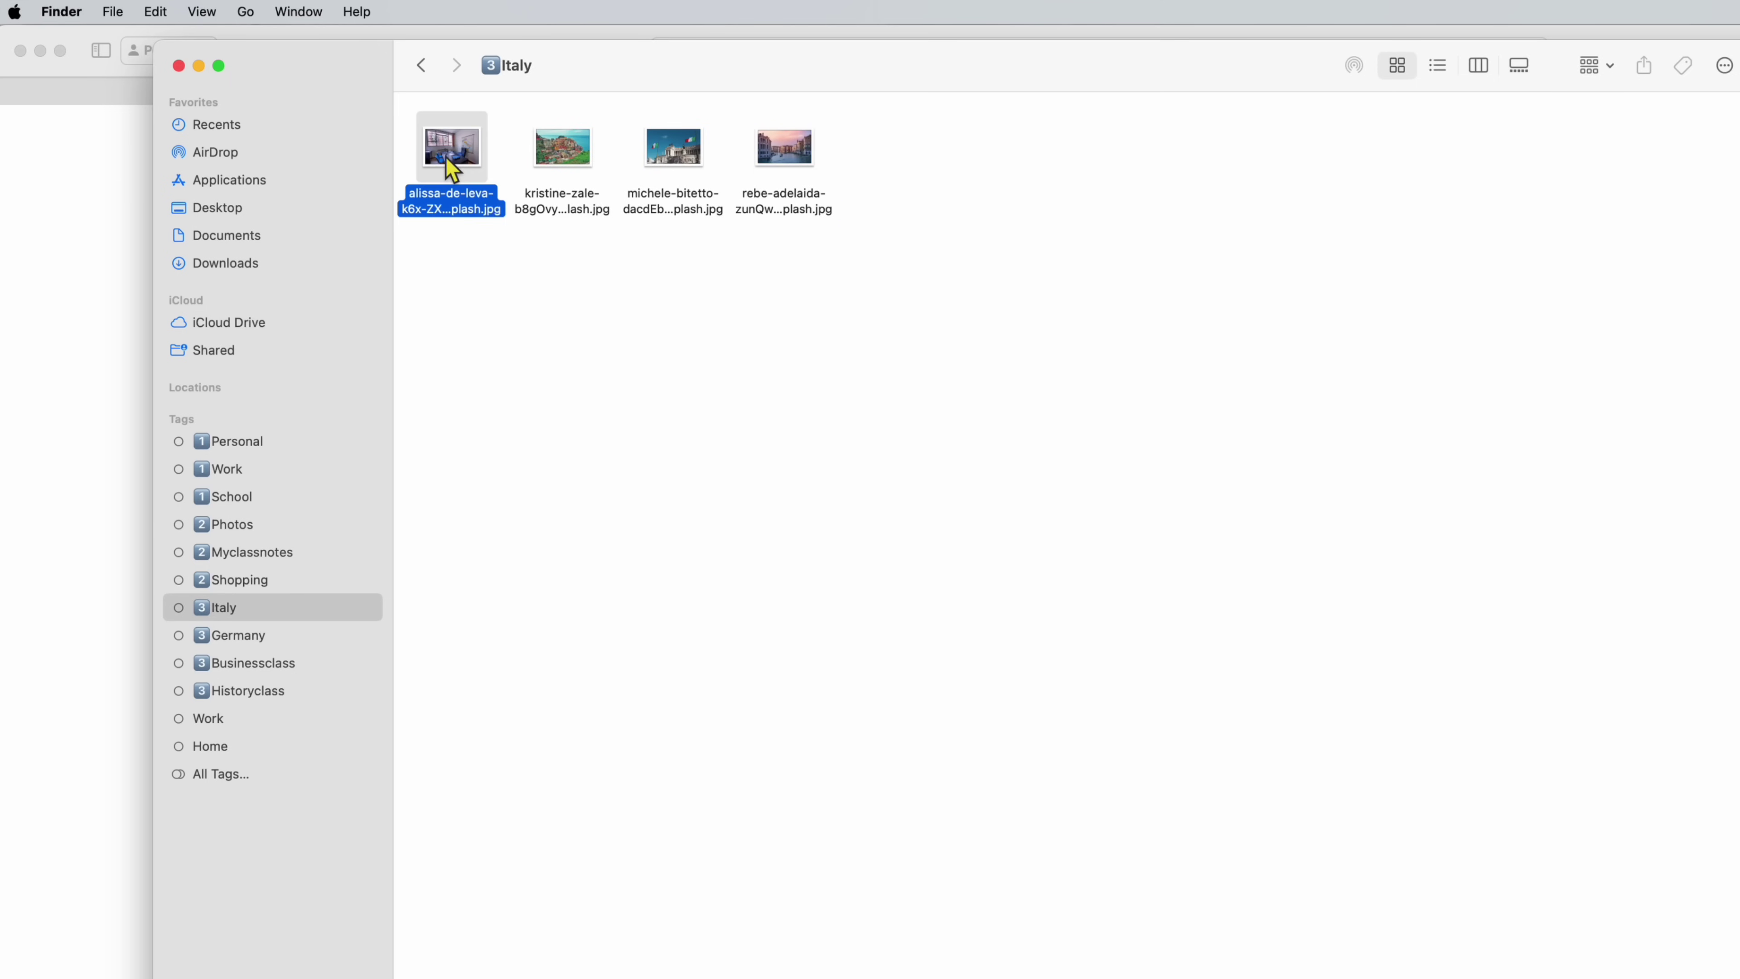
key(space)
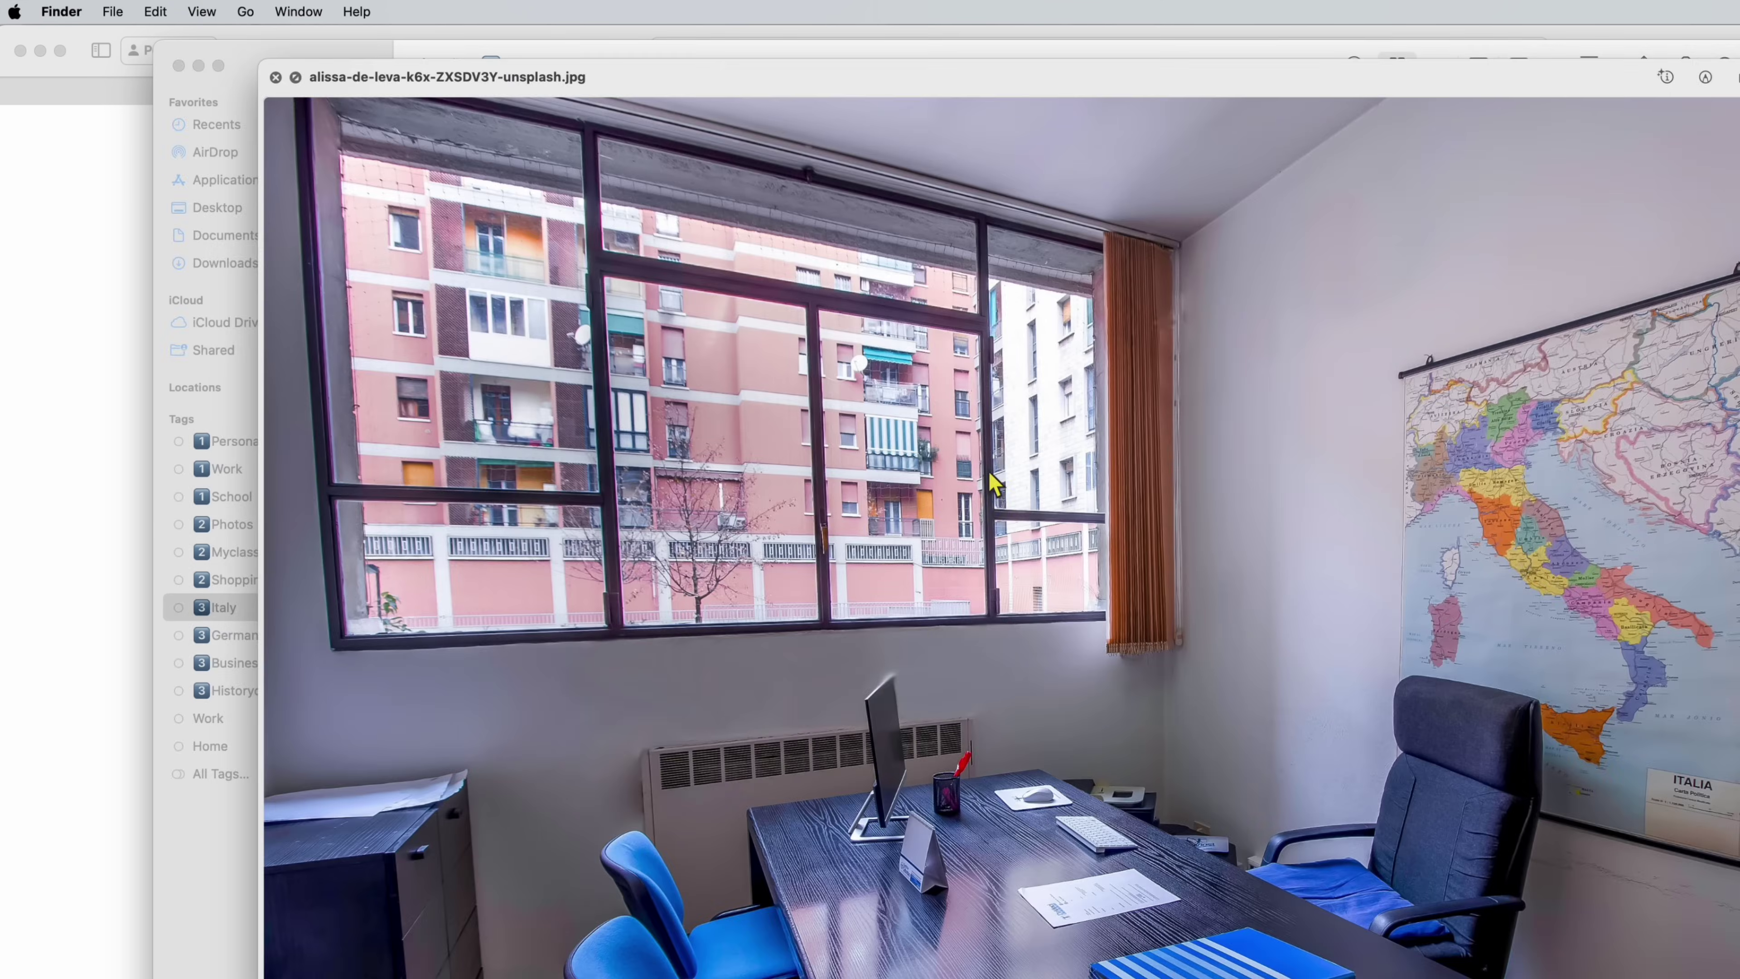
key(space)
click(584, 168)
key(space)
key(space)
click(677, 168)
key(space)
key(space)
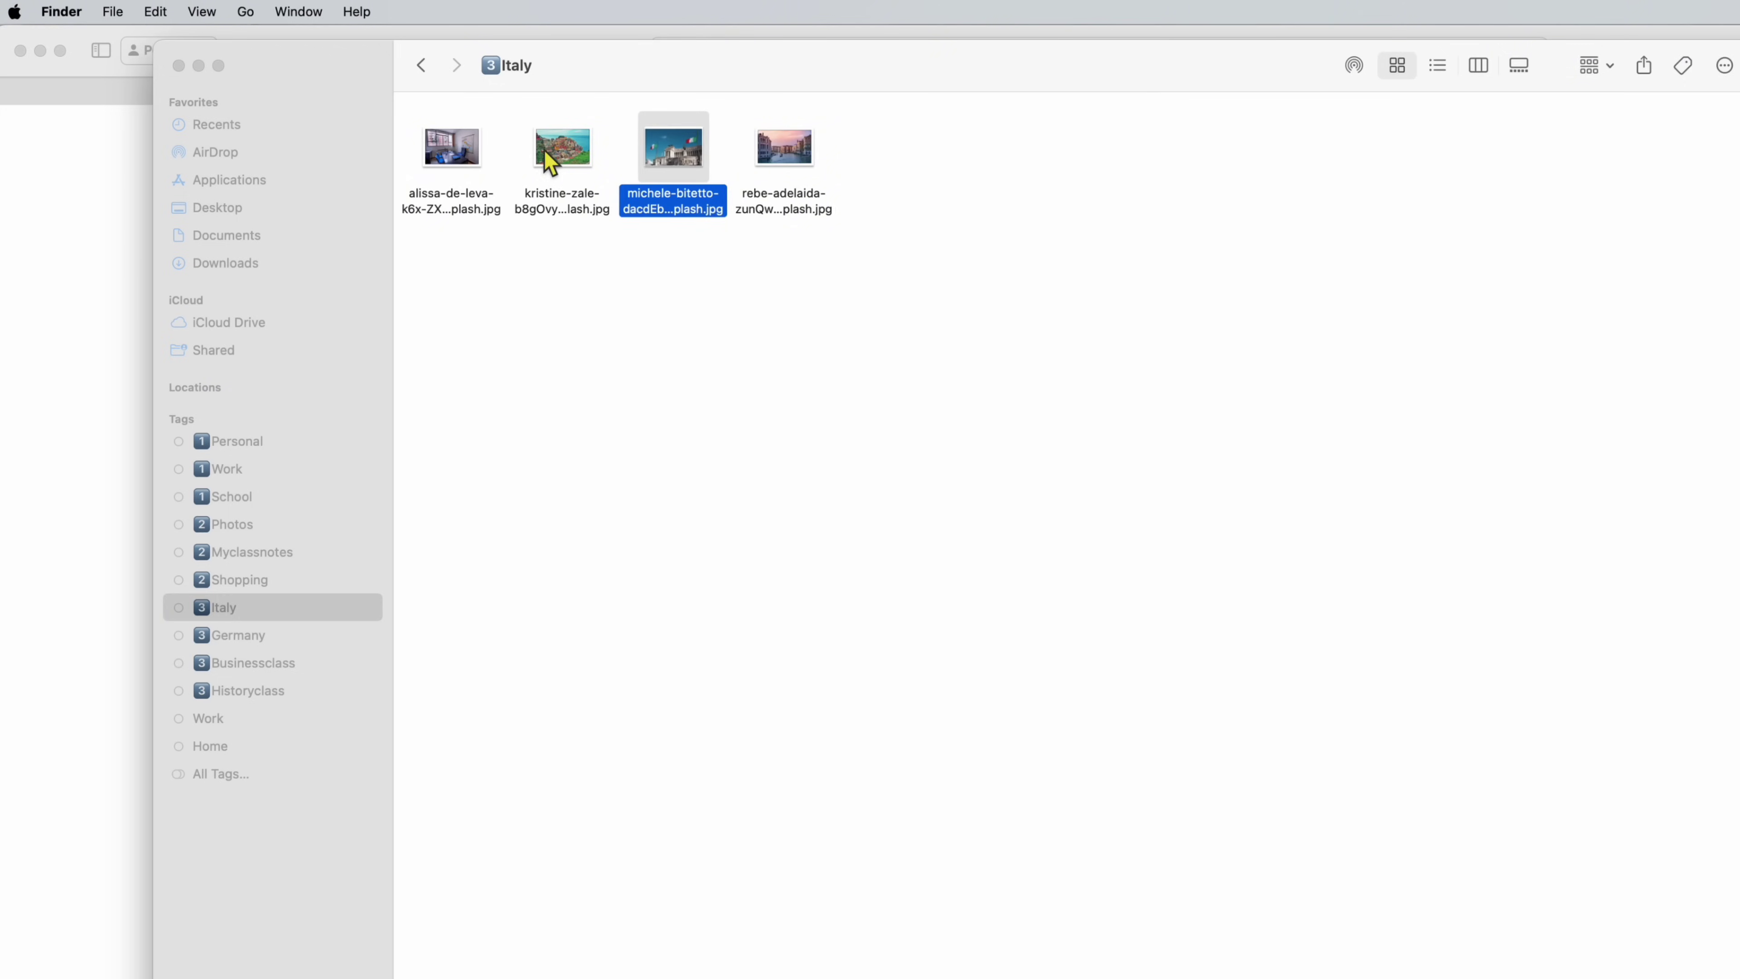
Switch back and forth between the files tagged Personal and those tagged Work to compare them
click(559, 422)
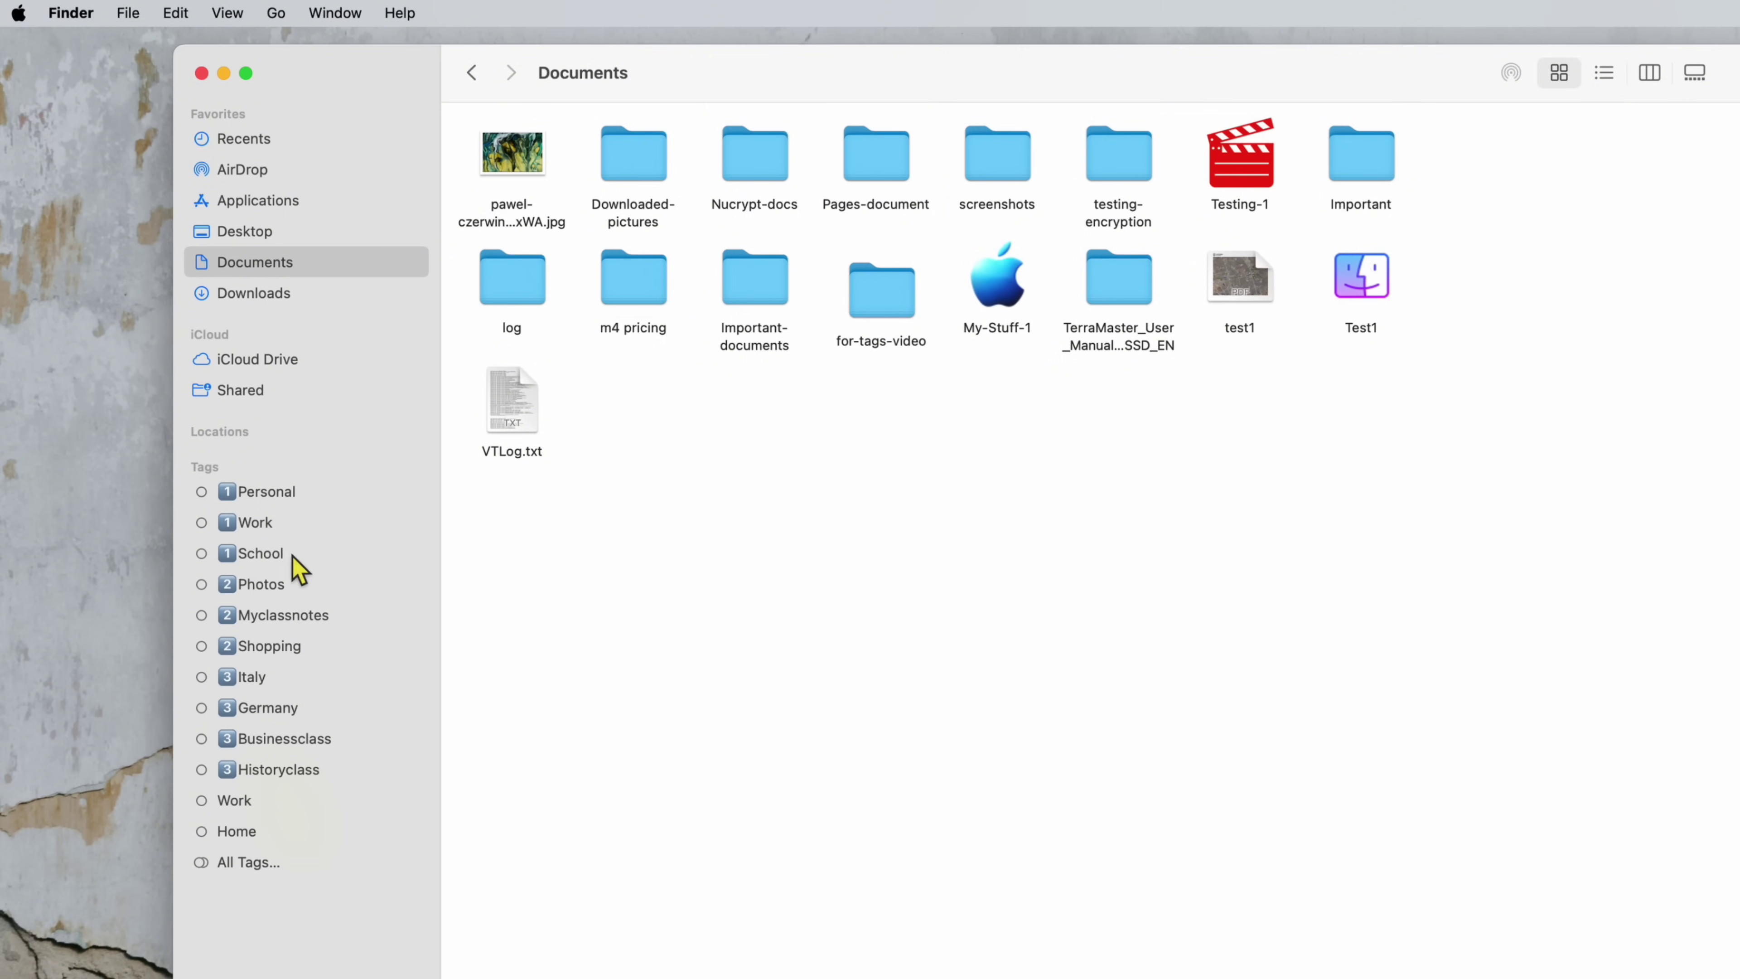
click(282, 495)
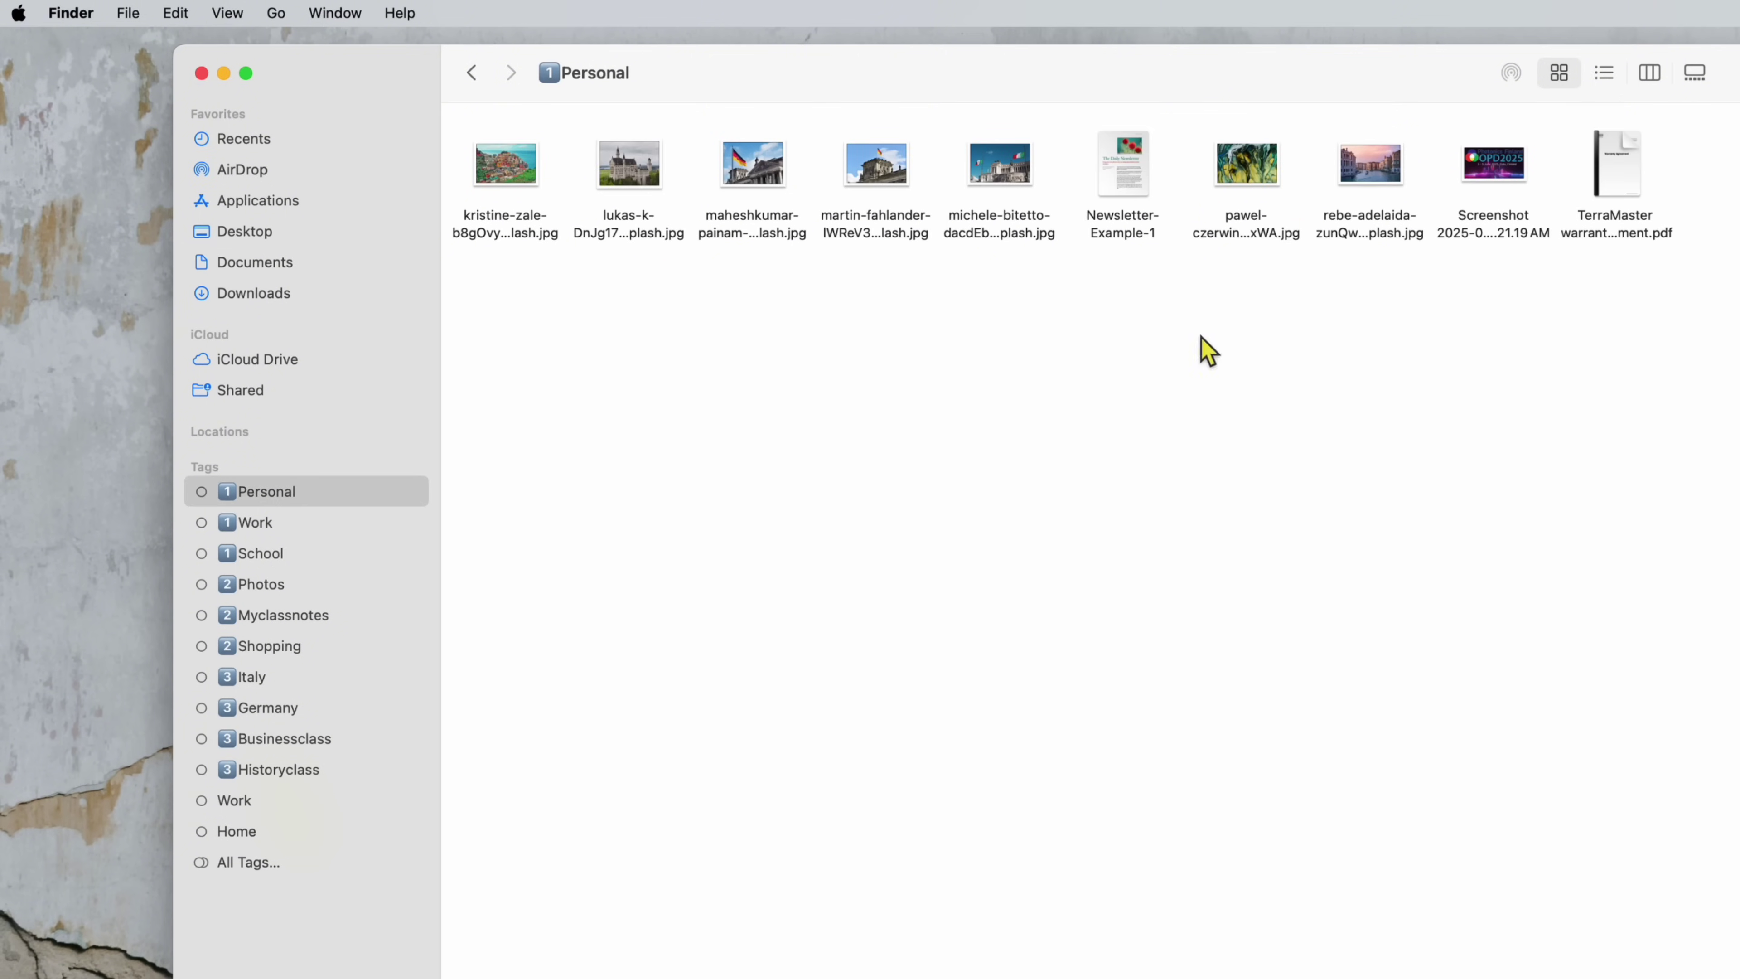
click(310, 523)
click(301, 495)
click(301, 513)
click(297, 492)
click(292, 520)
click(292, 498)
Show the files tagged Photos, Germany and Italy in turn, and preview the office photo among the Italy files
click(283, 594)
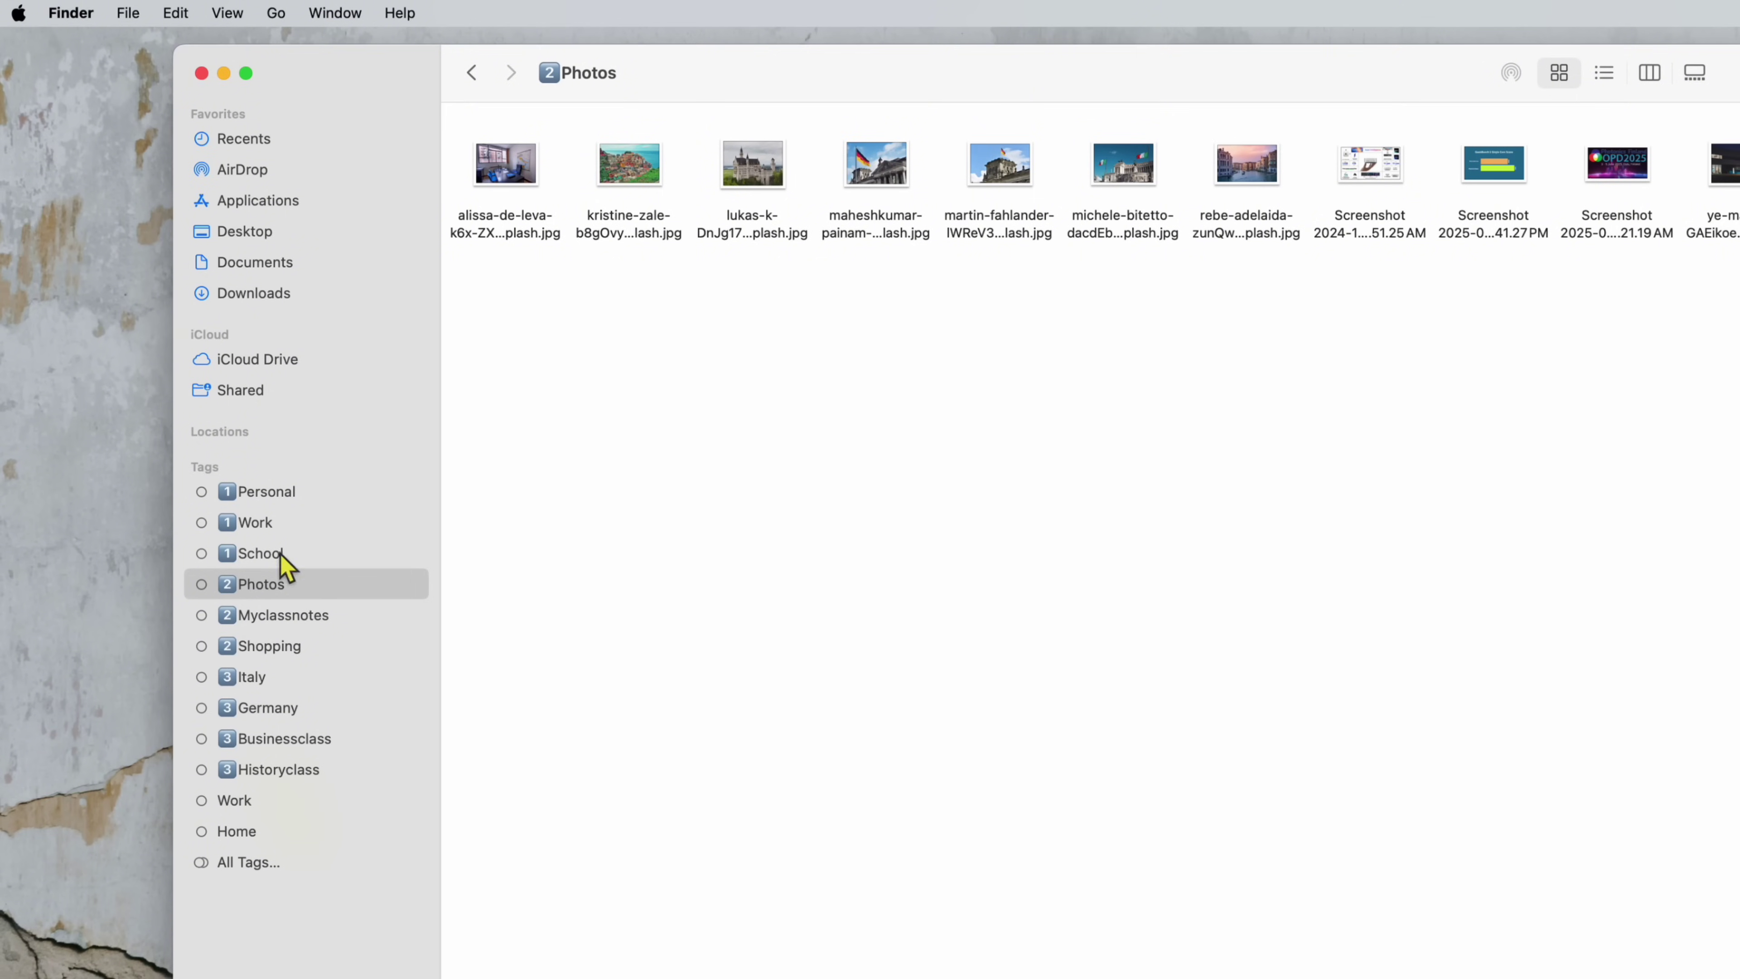
click(266, 710)
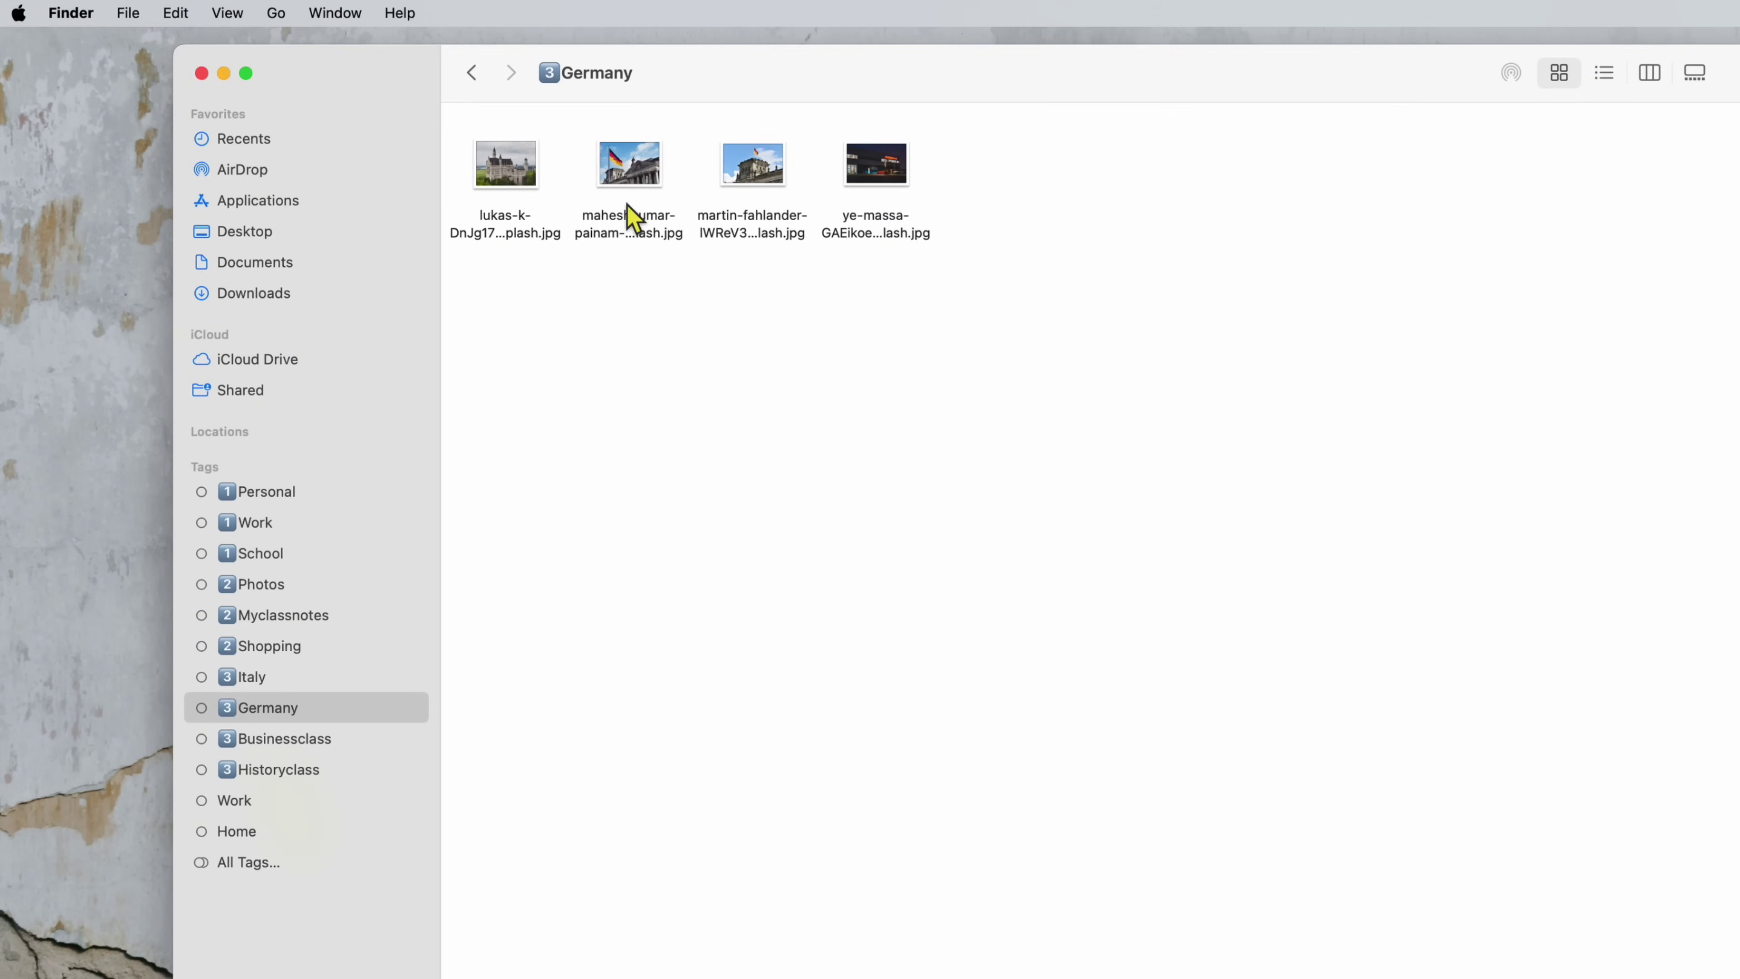
click(296, 688)
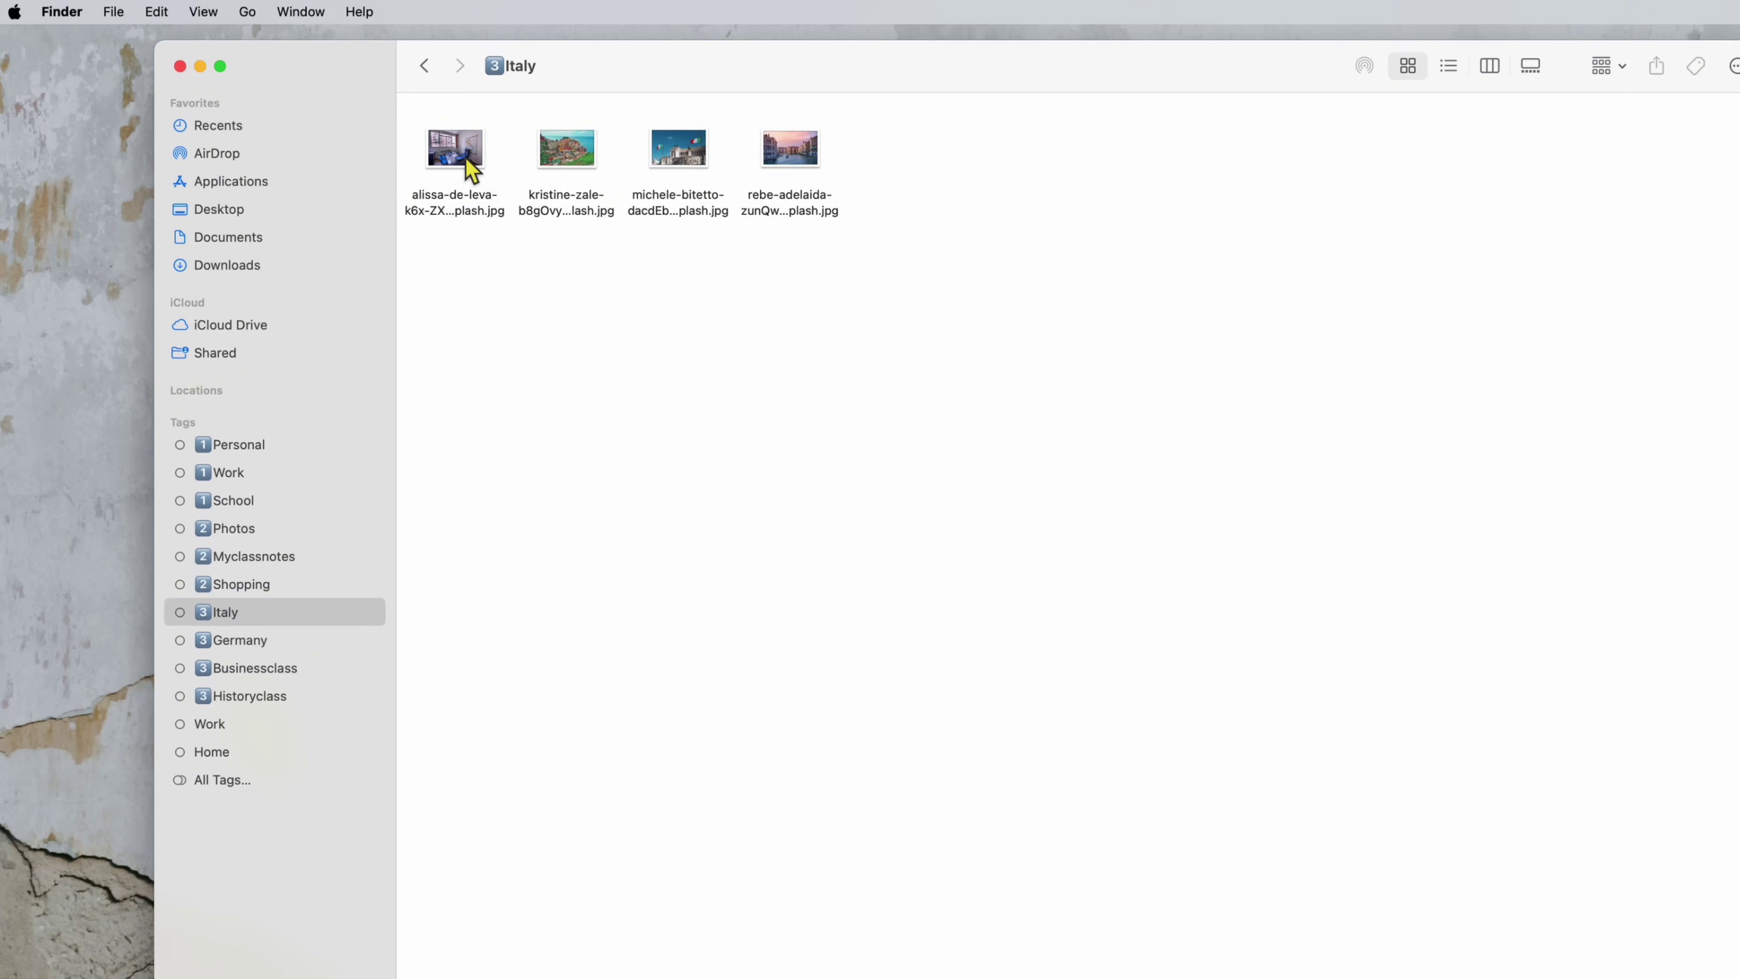
click(471, 172)
key(space)
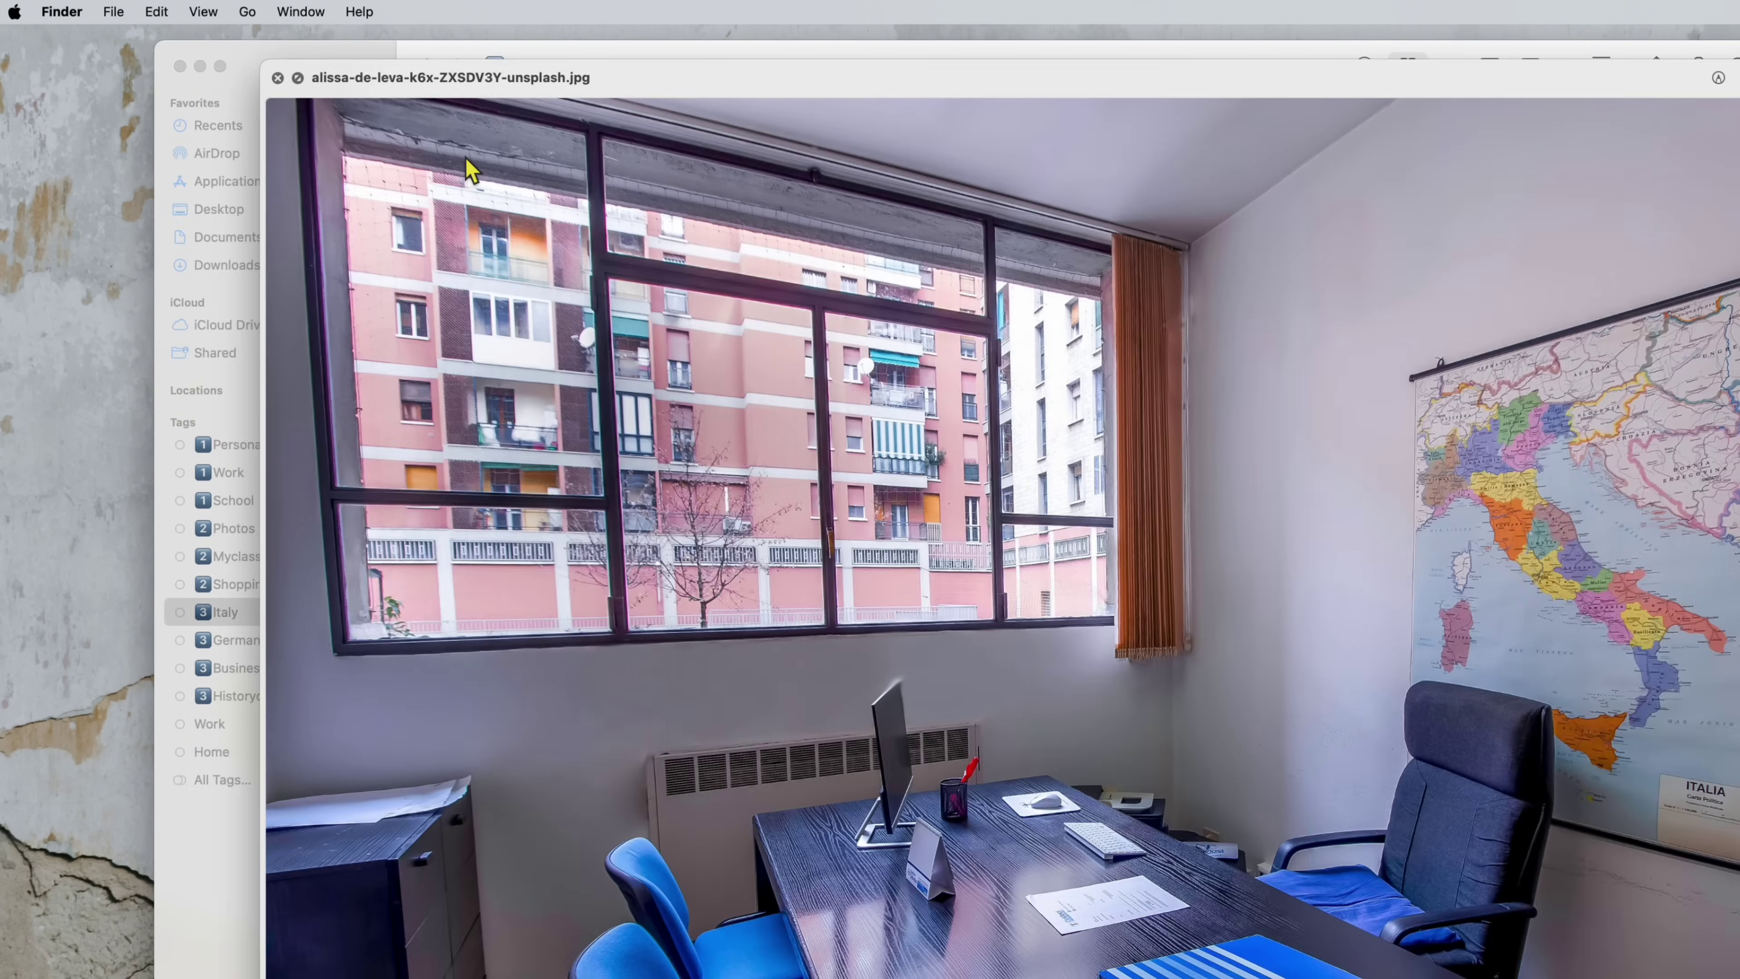
key(space)
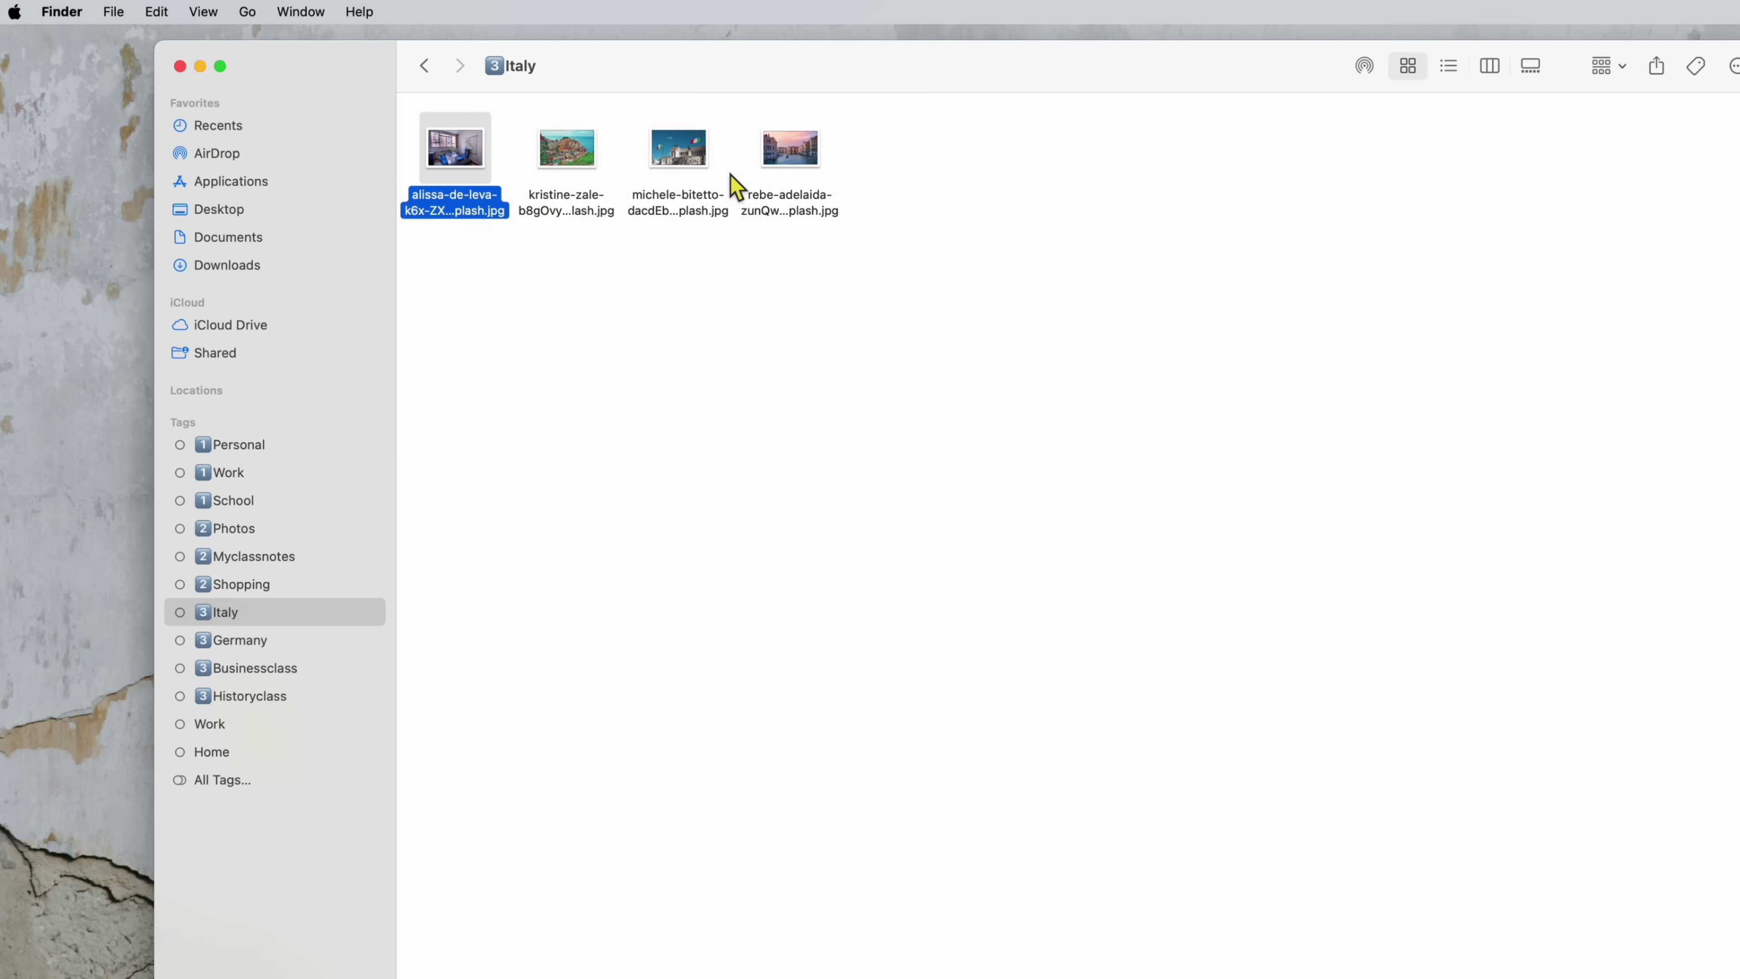
Show the files tagged Germany again and preview the last photo in the list
click(266, 642)
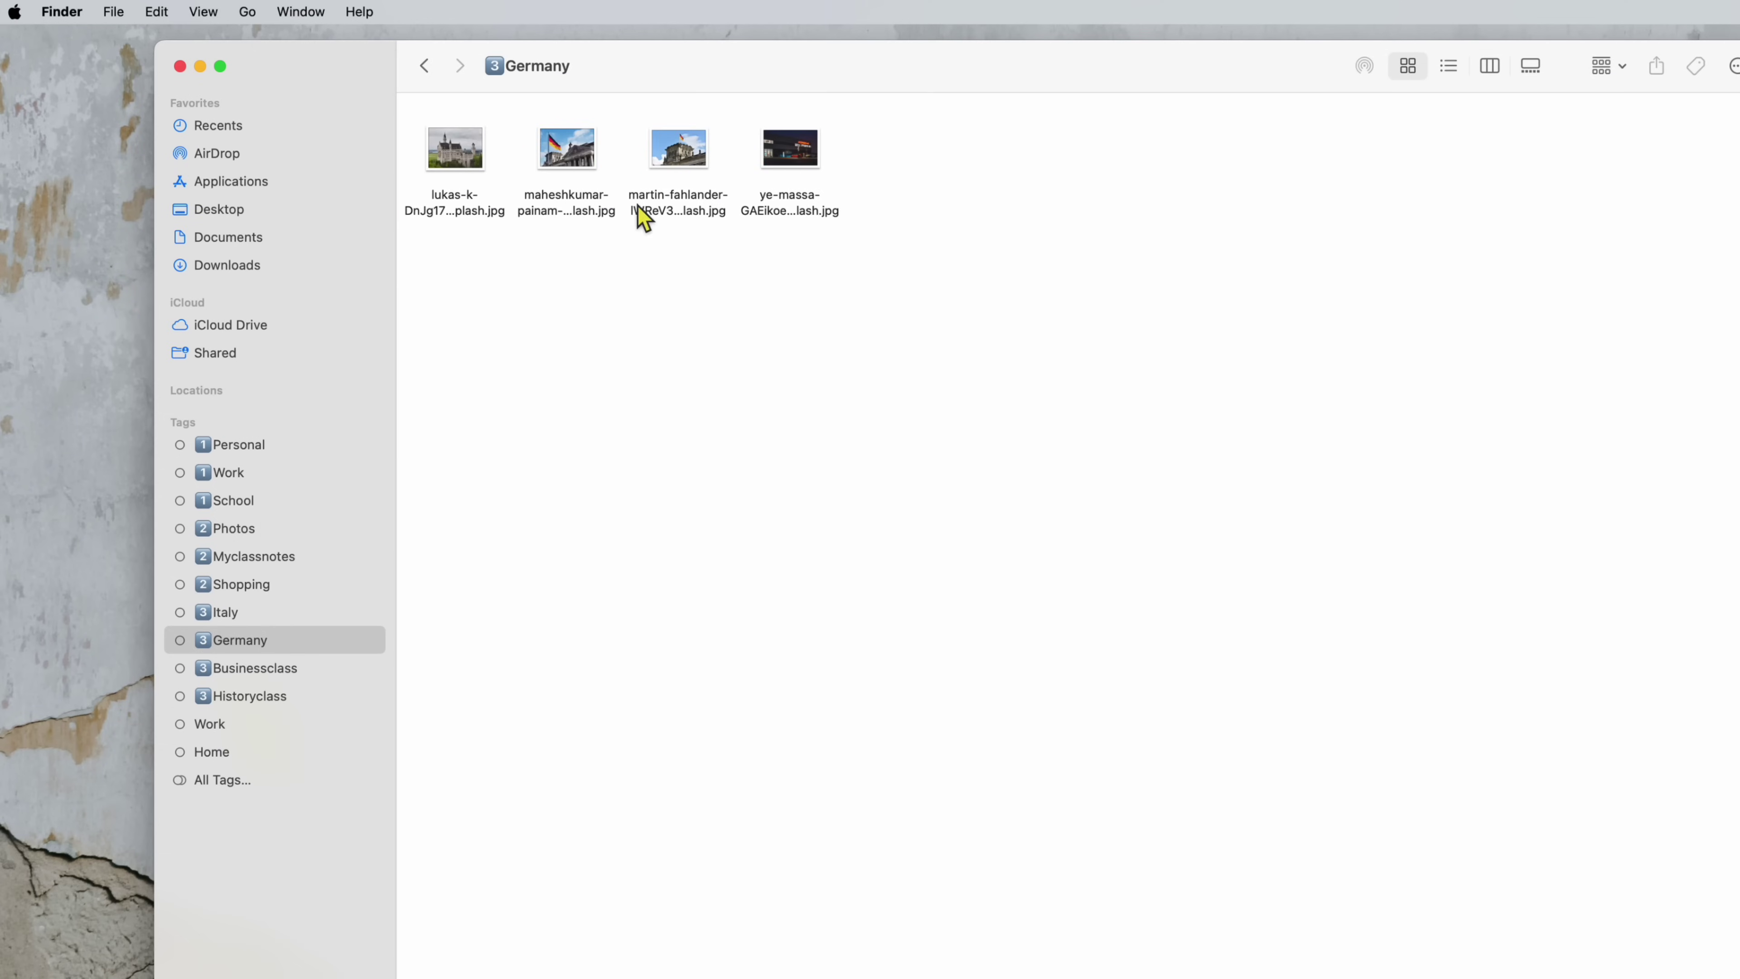
click(814, 175)
key(space)
key(space)
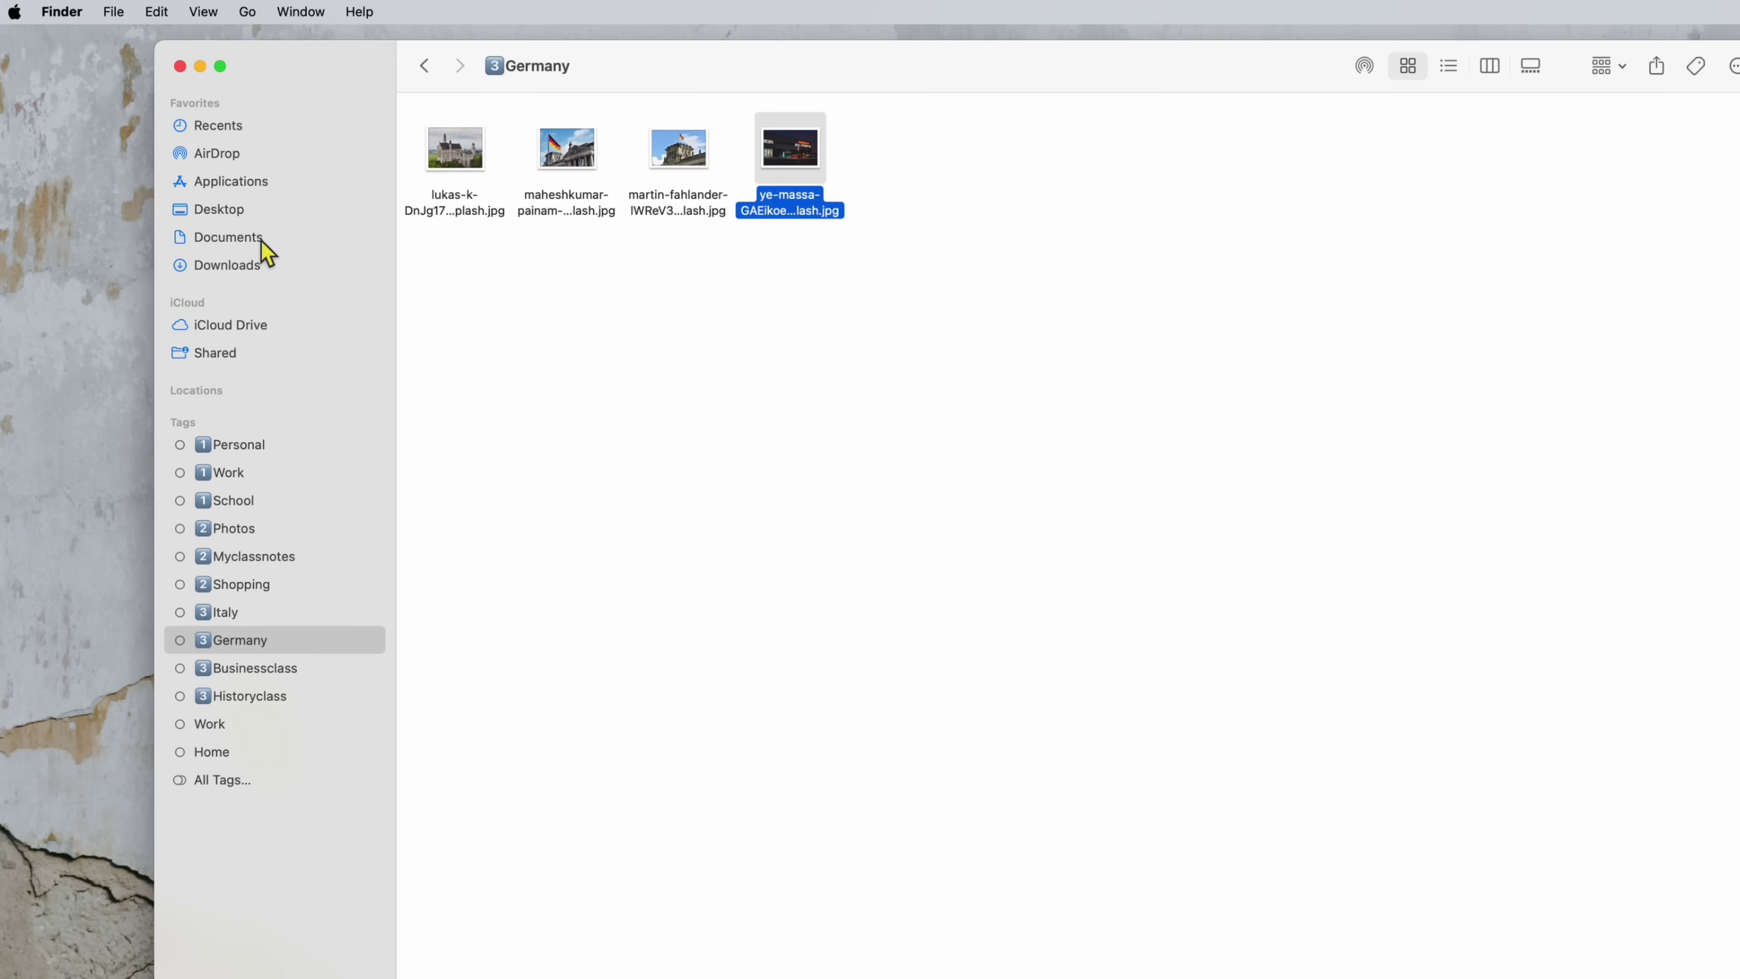
Open the Documents folder and start a search across This Mac with the condition "tag: Work"
click(263, 246)
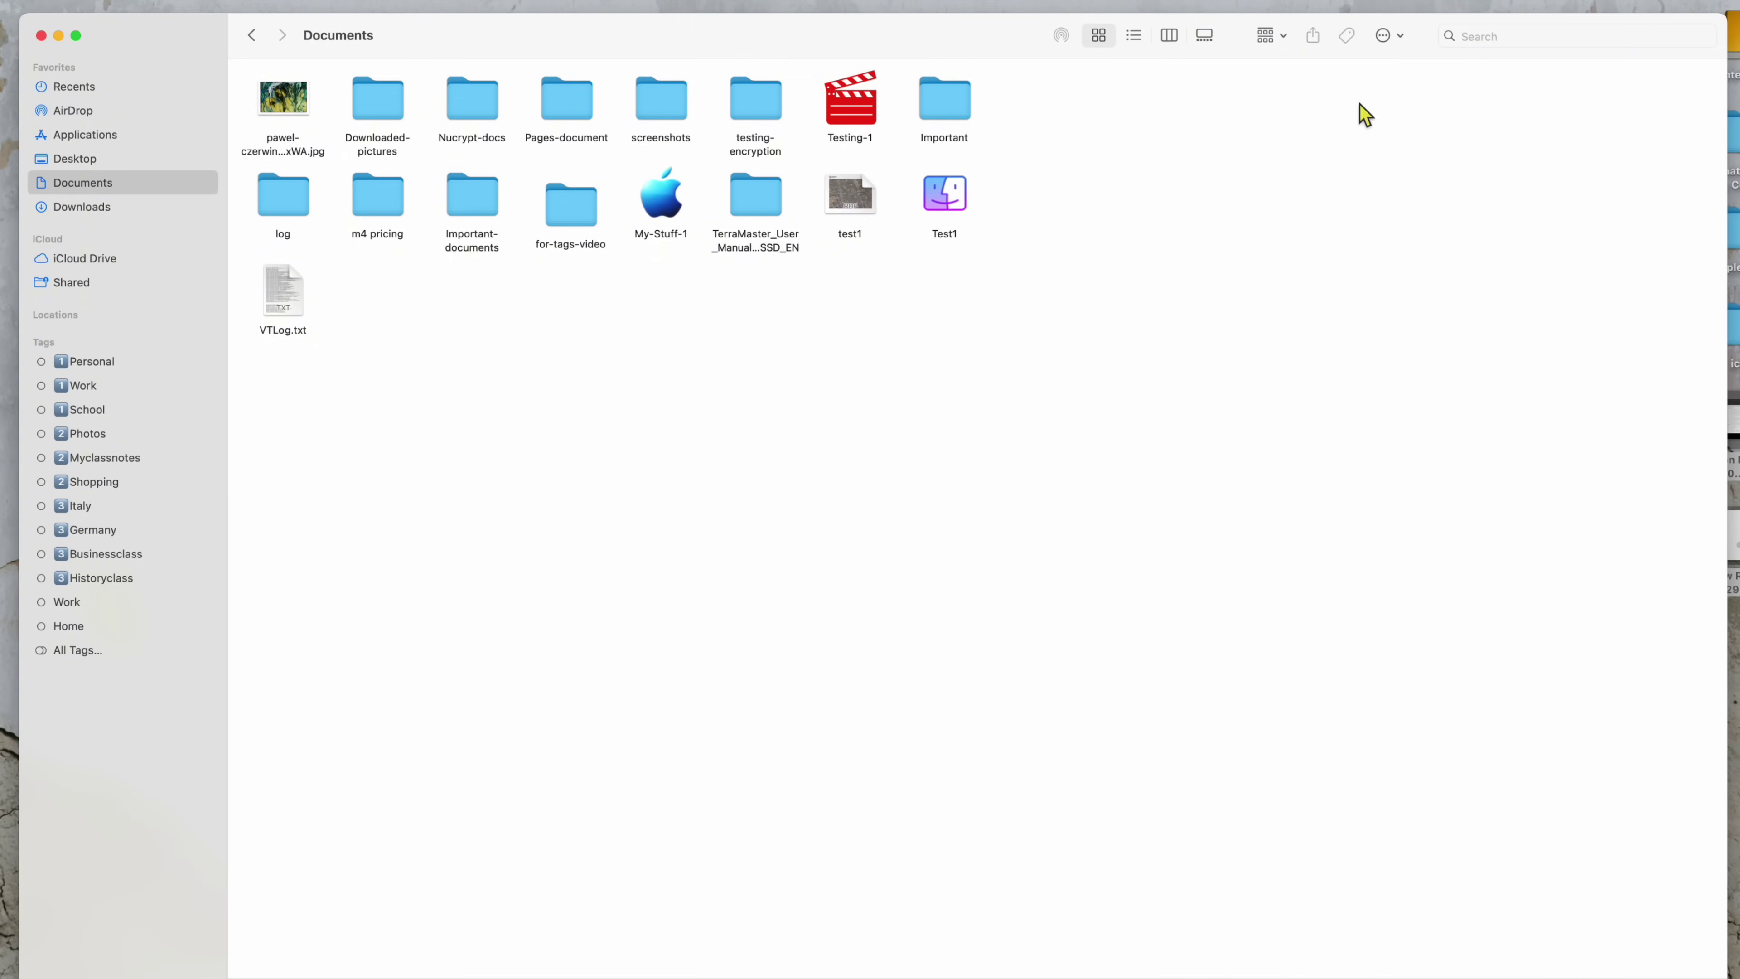
click(1485, 41)
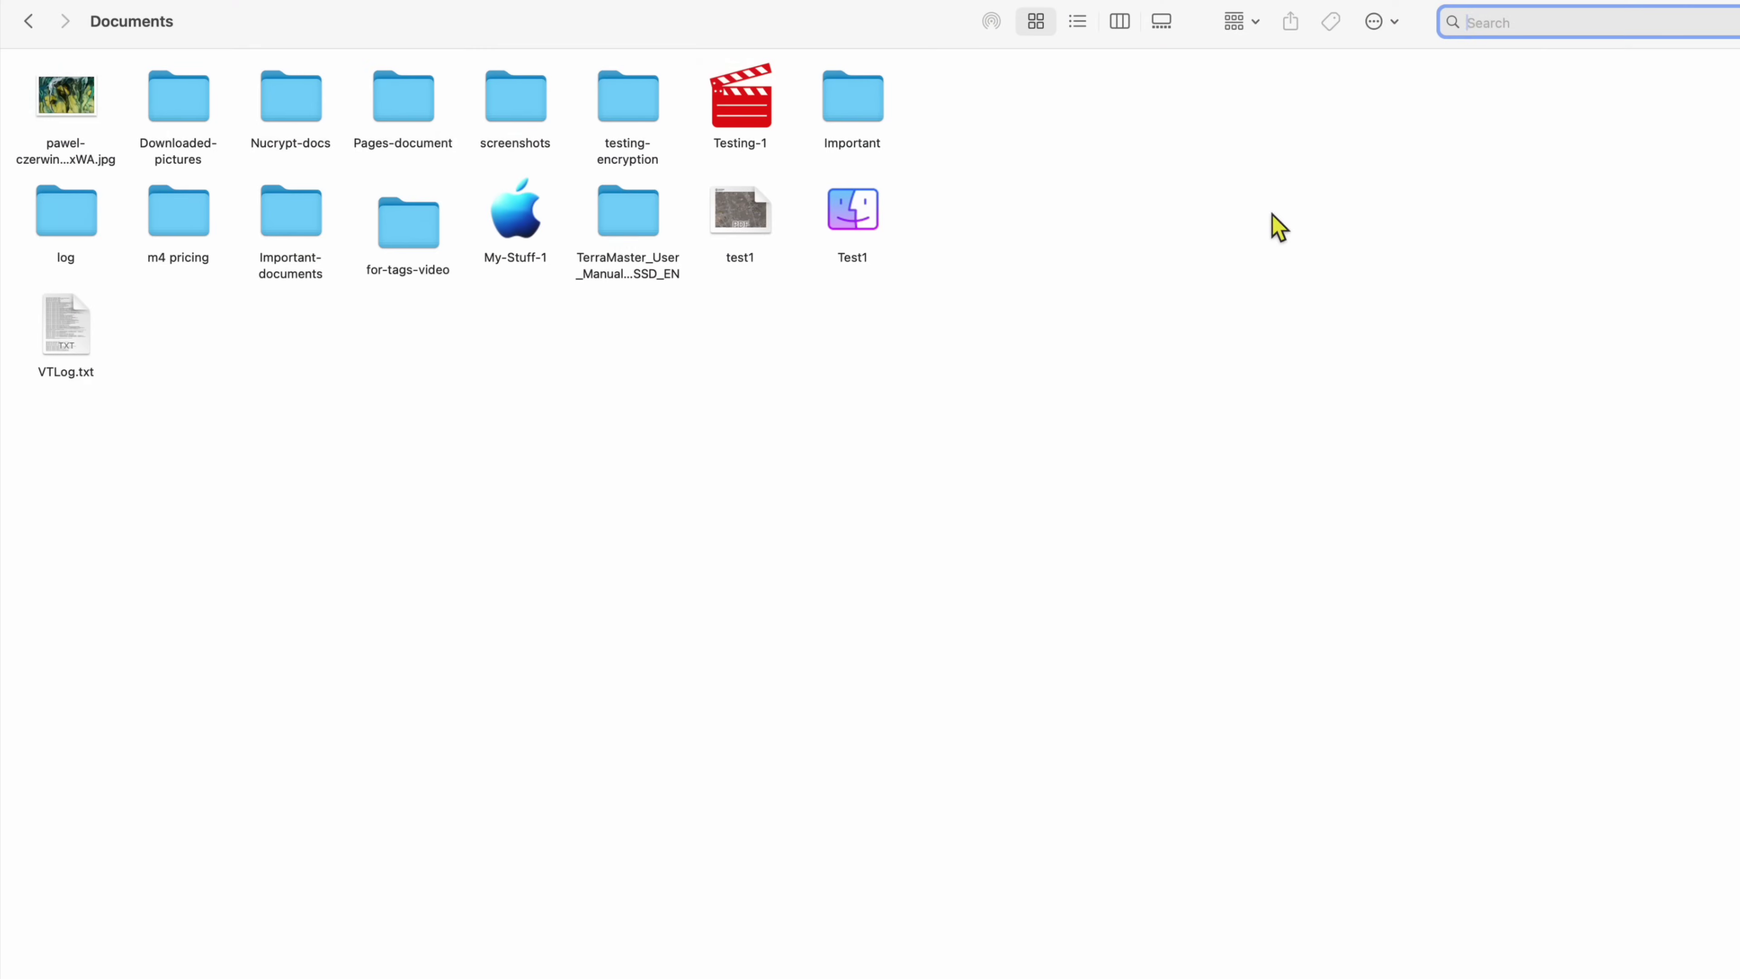
key(super+f)
text(tag)
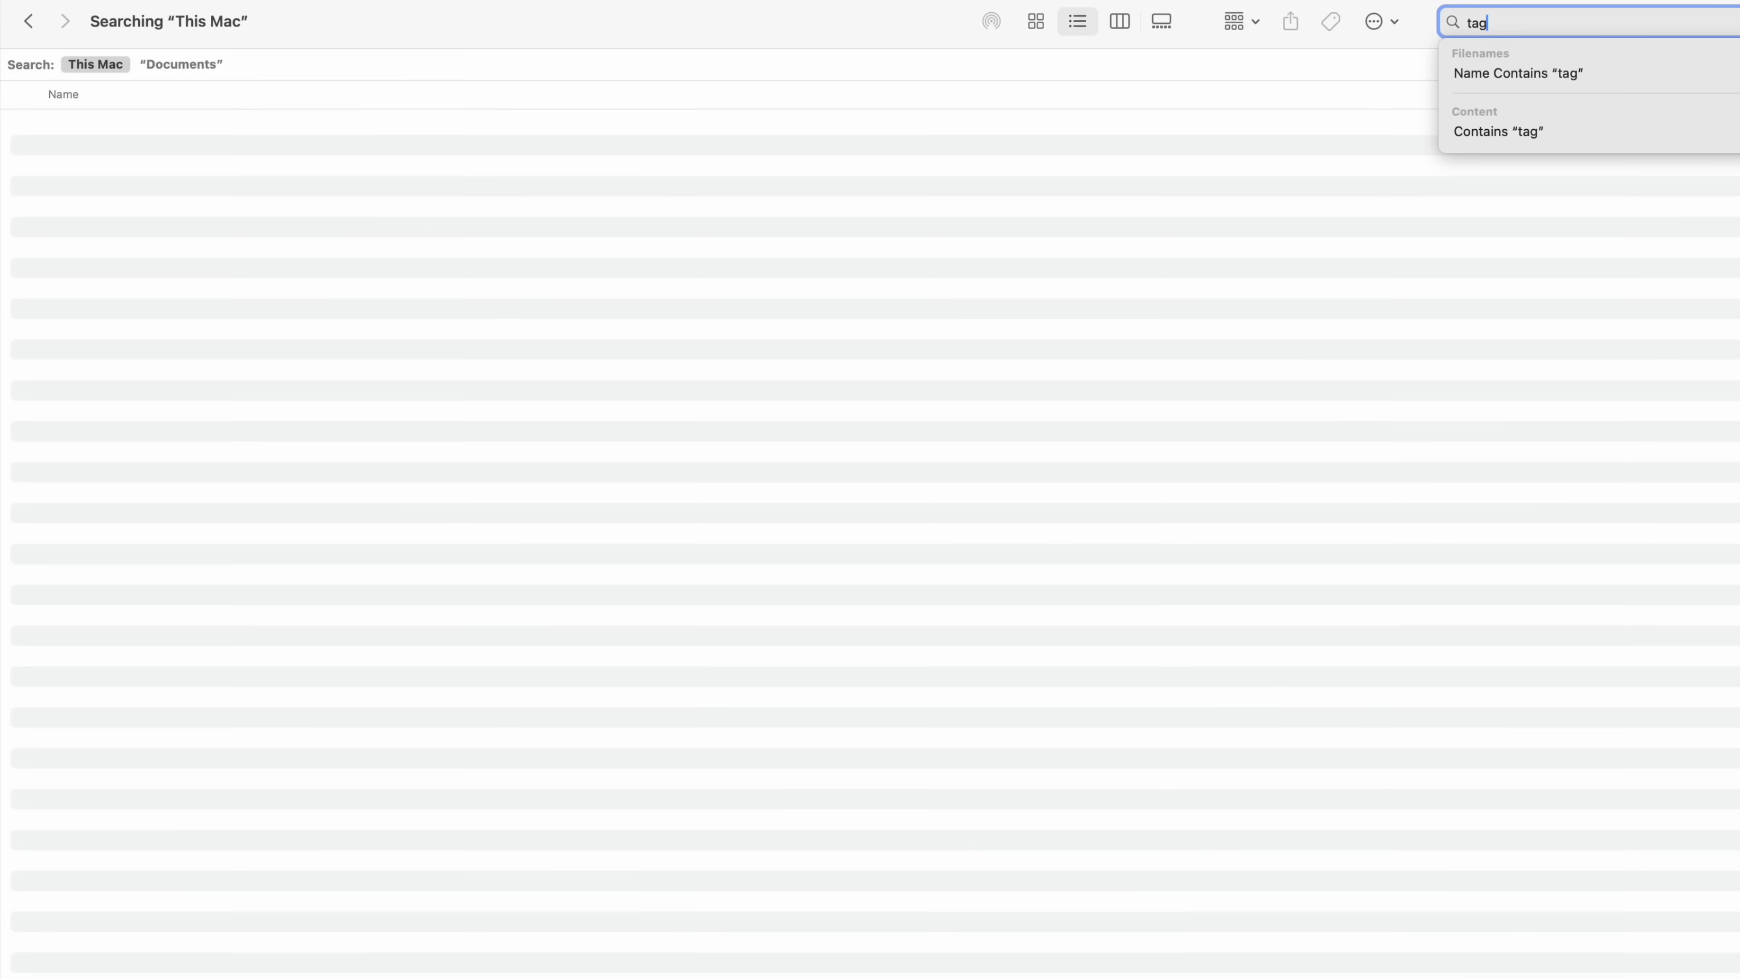
text(: Per)
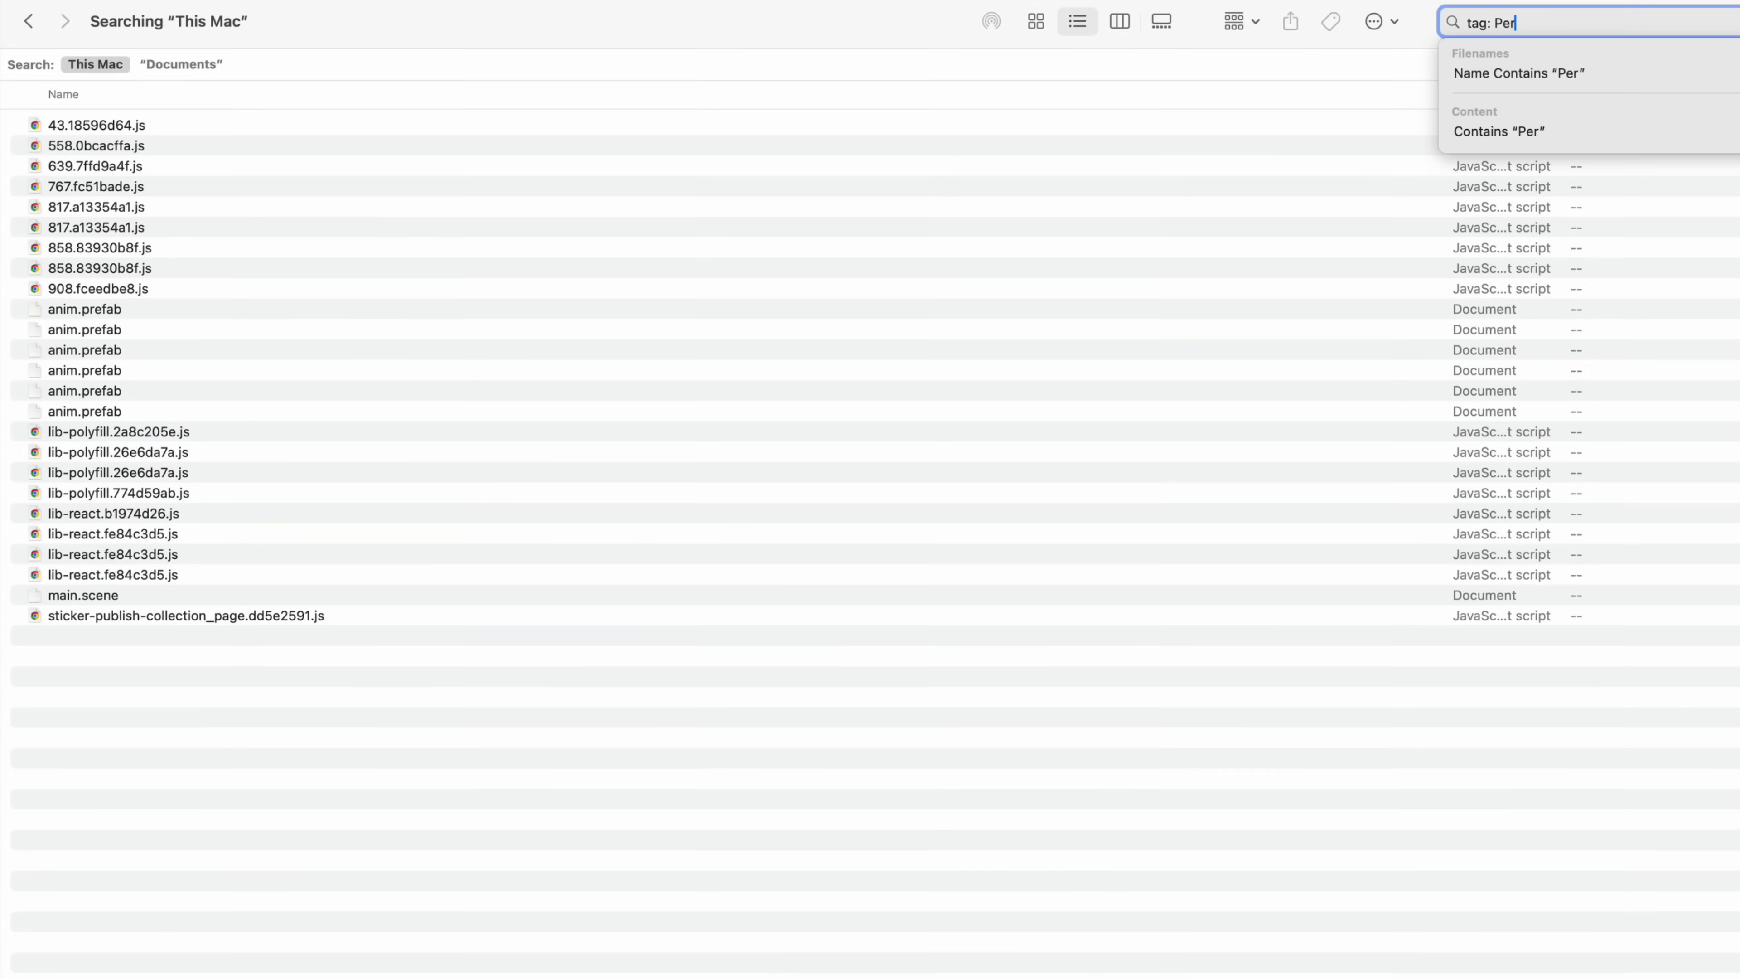
key(BackSpace)
key(BackSpace)
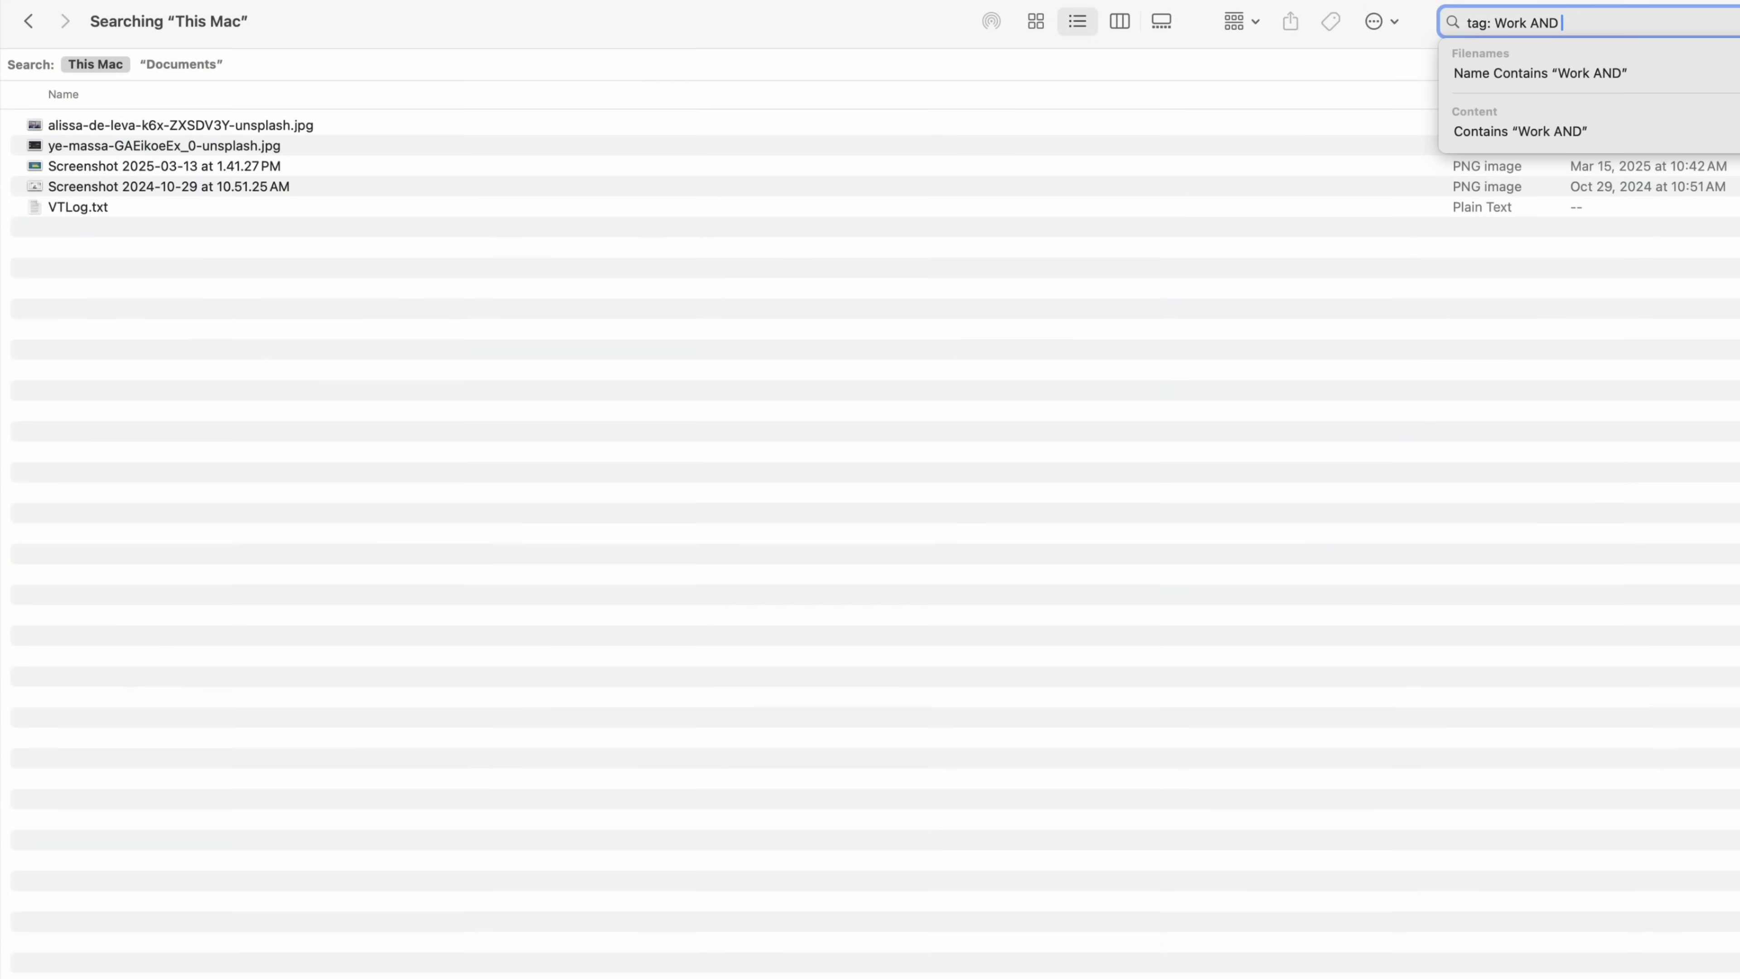
Extend the search to "tag: Work AND tag: Photos AND tag: Italy" and preview the matching photo
text(tag: Photos AND tag)
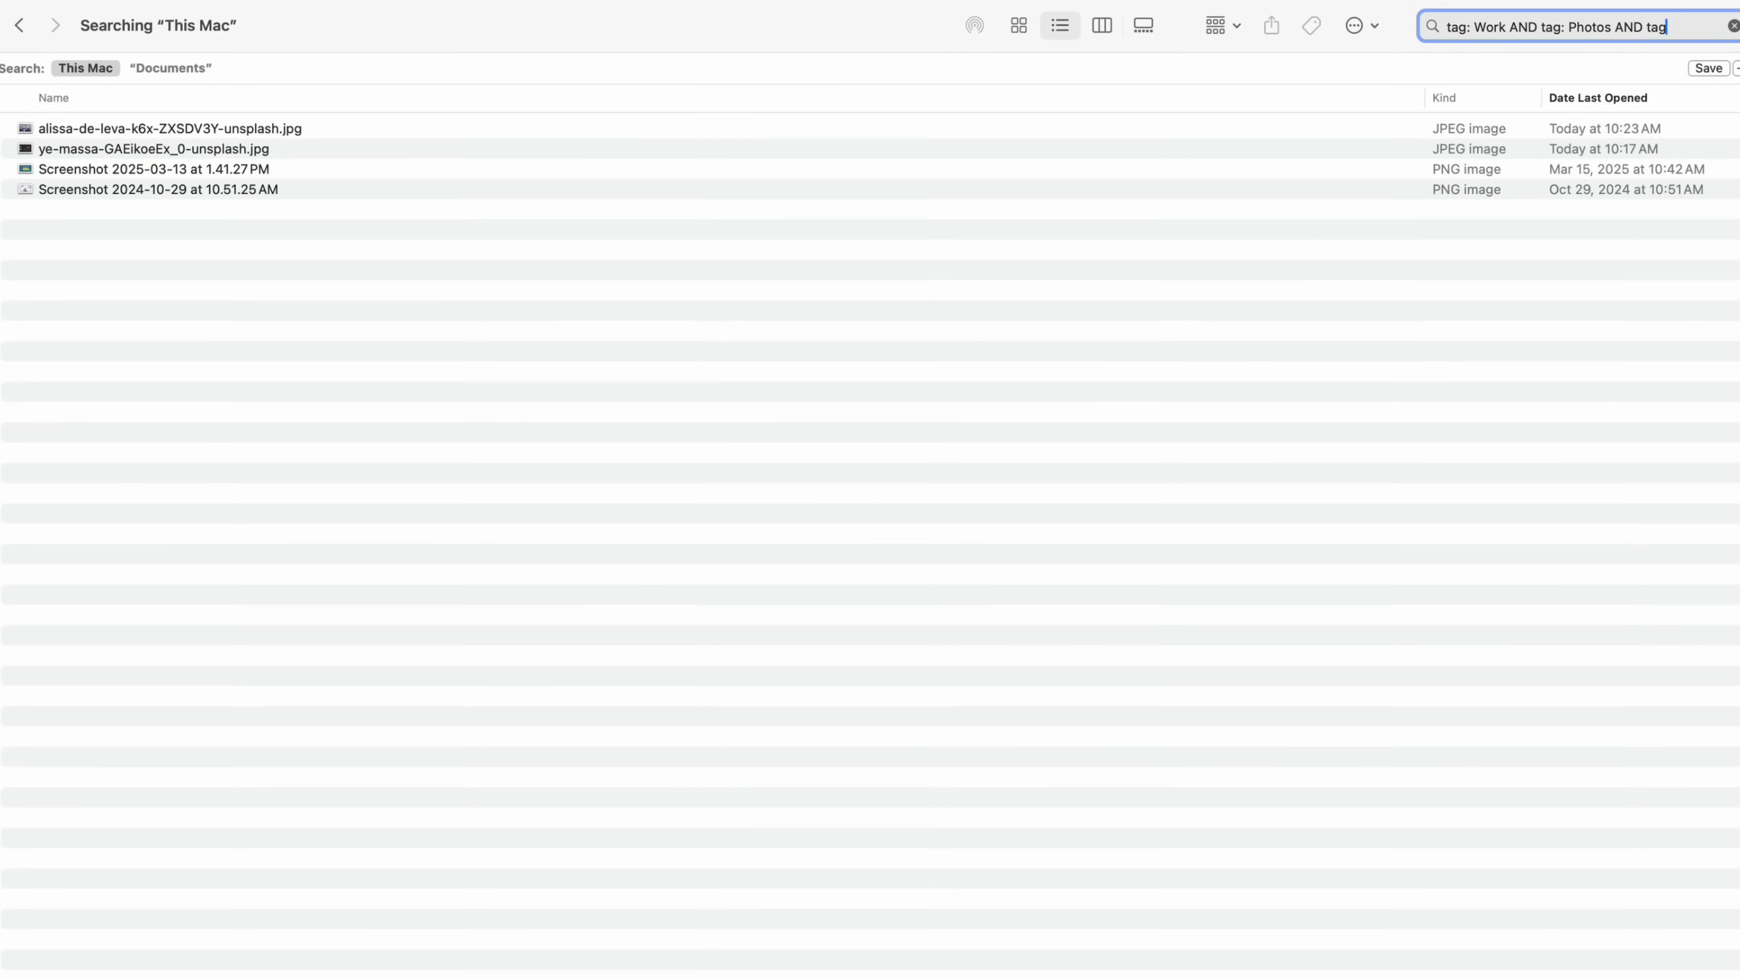
text(: Italy)
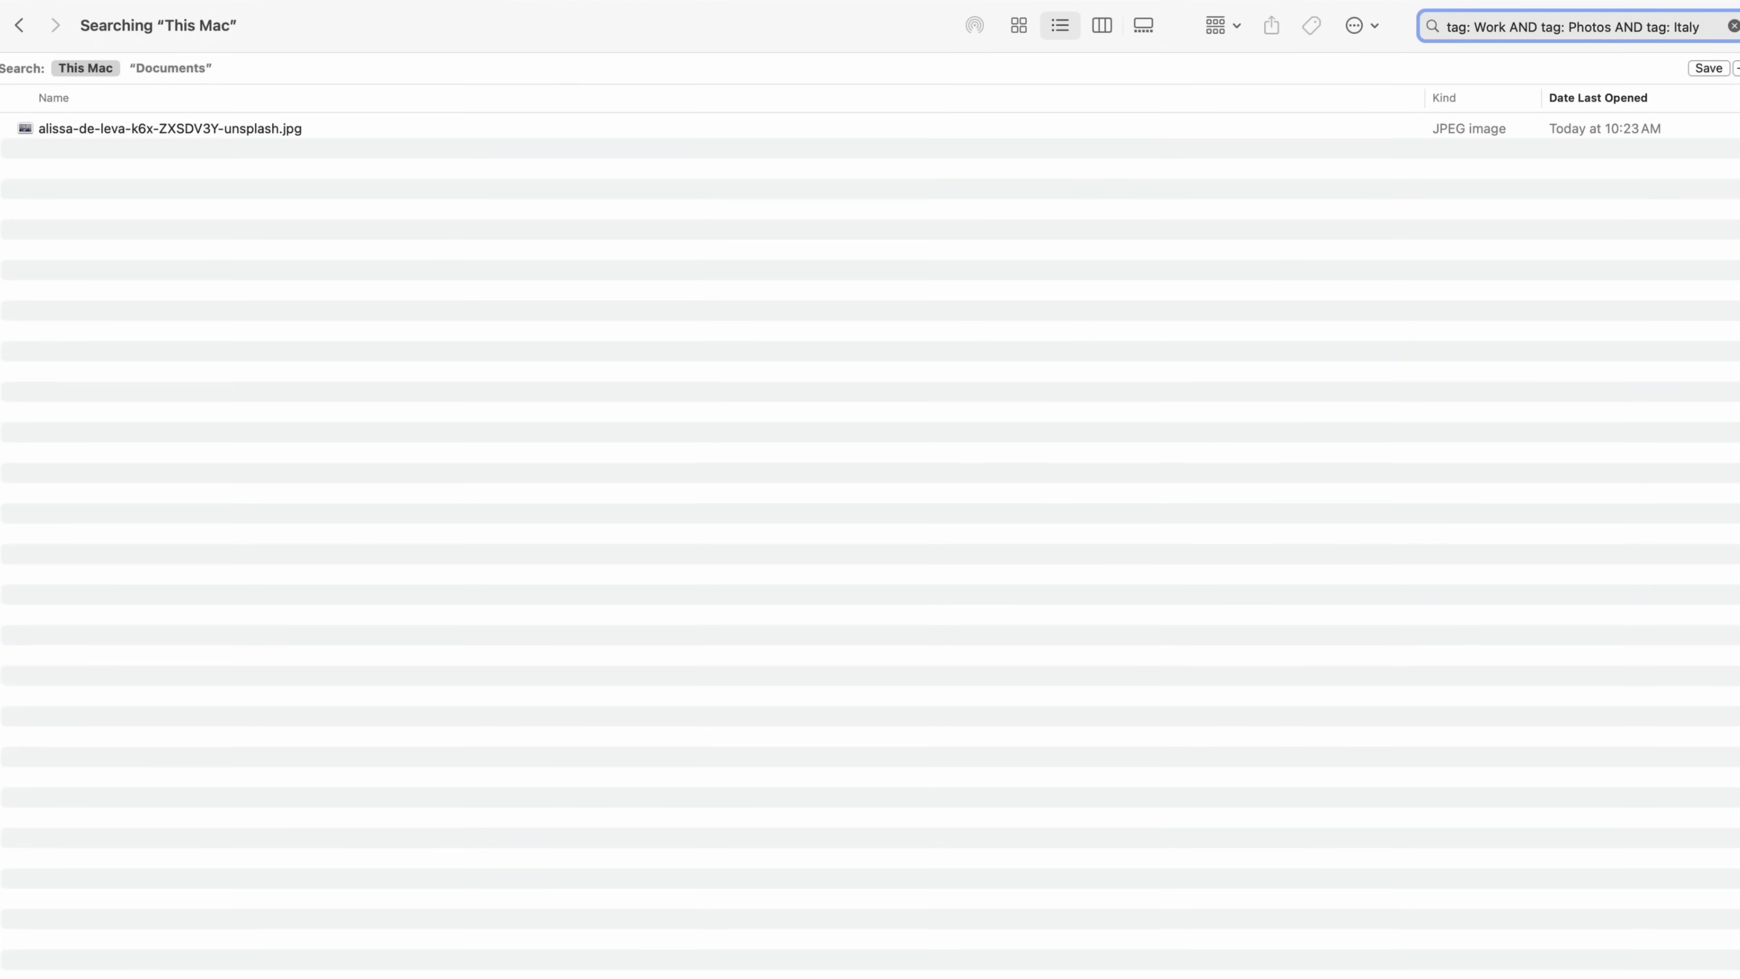
click(224, 137)
key(space)
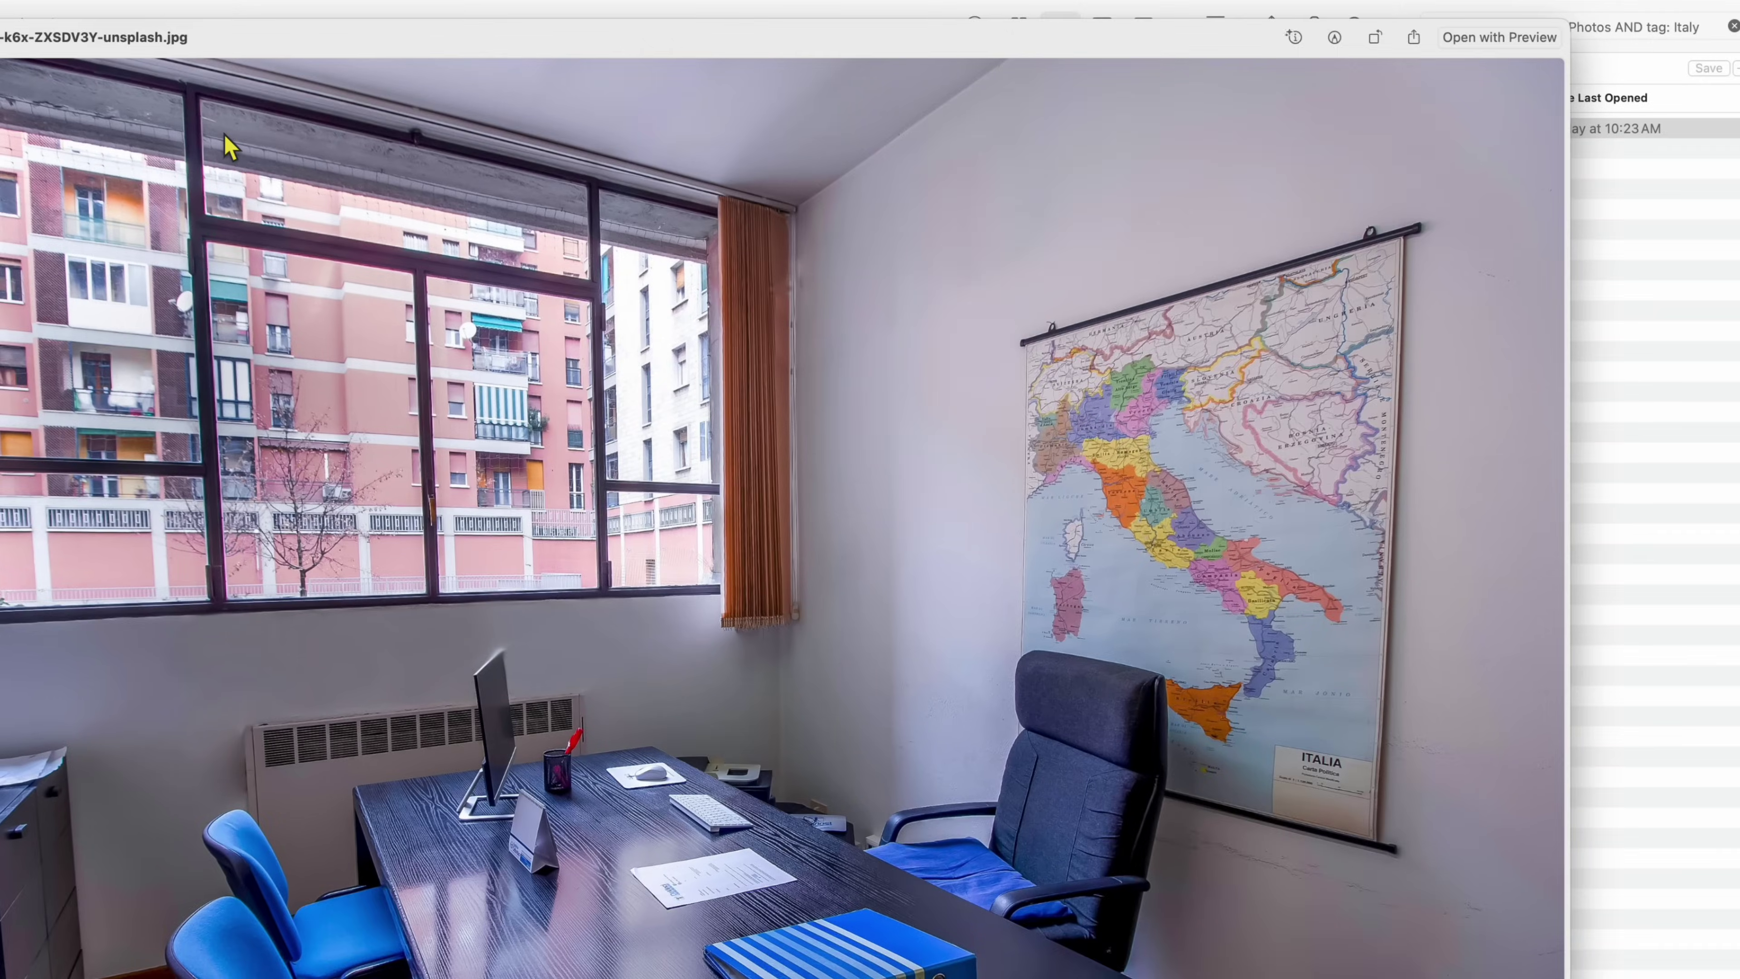
key(space)
Replace Italy with Germany in the search query and preview the matching photo
click(1693, 28)
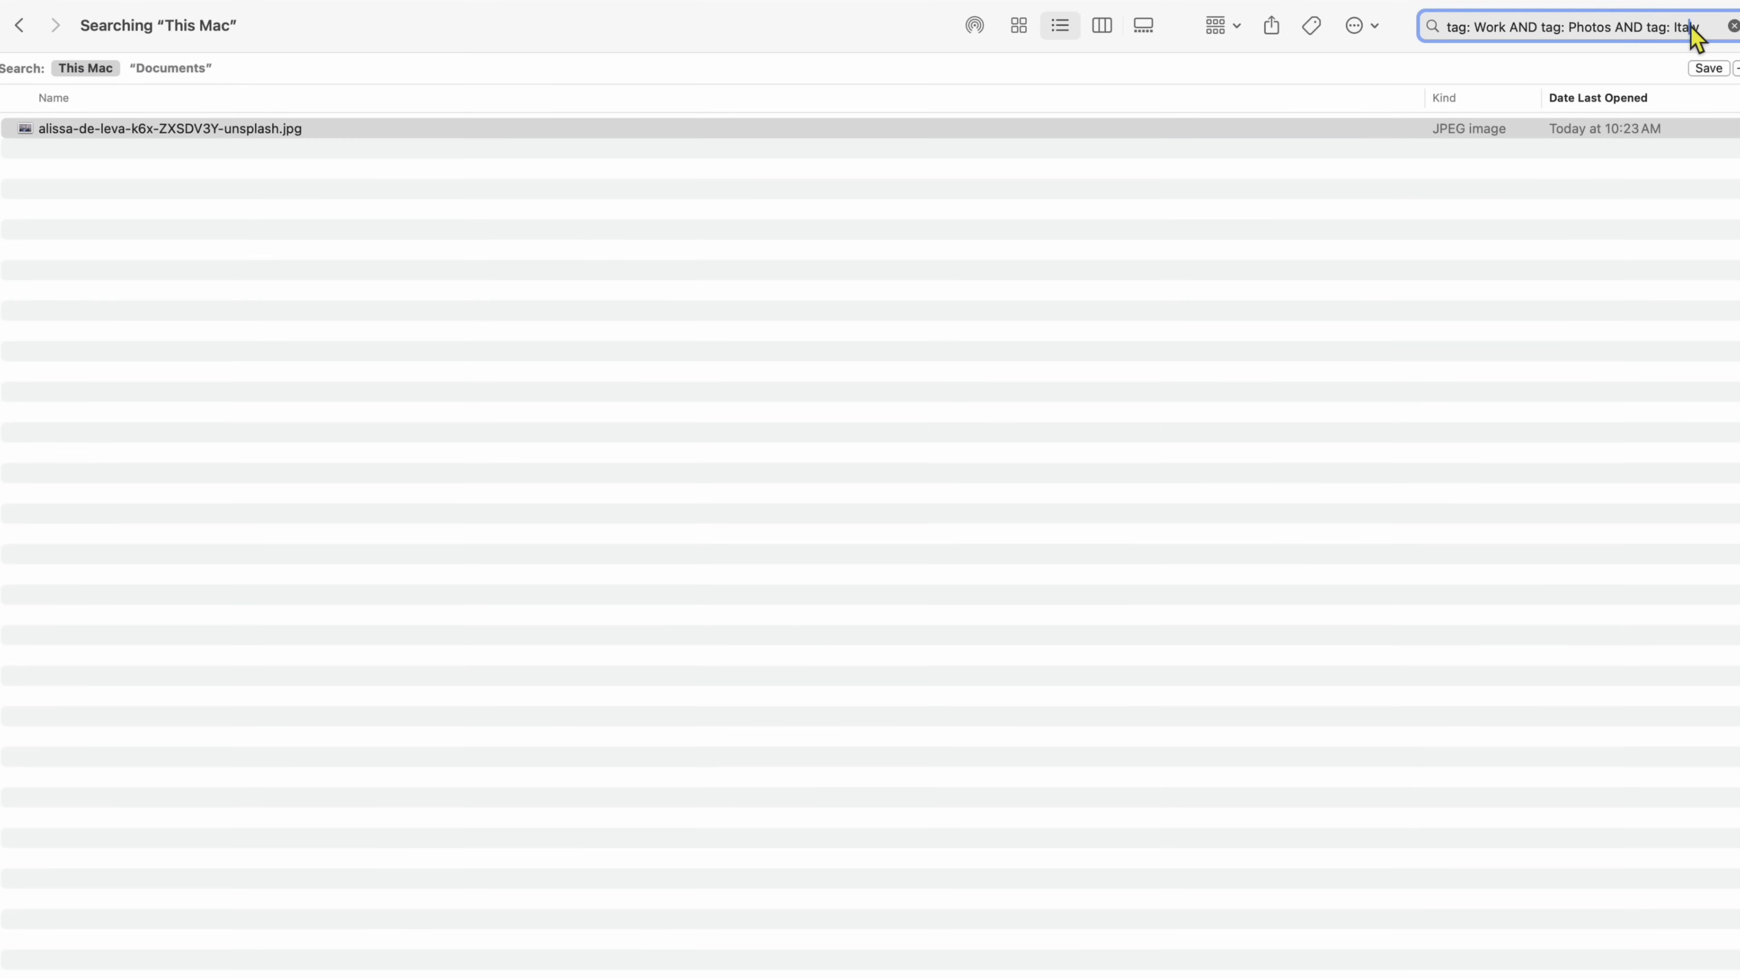
double_click(1680, 32)
text(Germany)
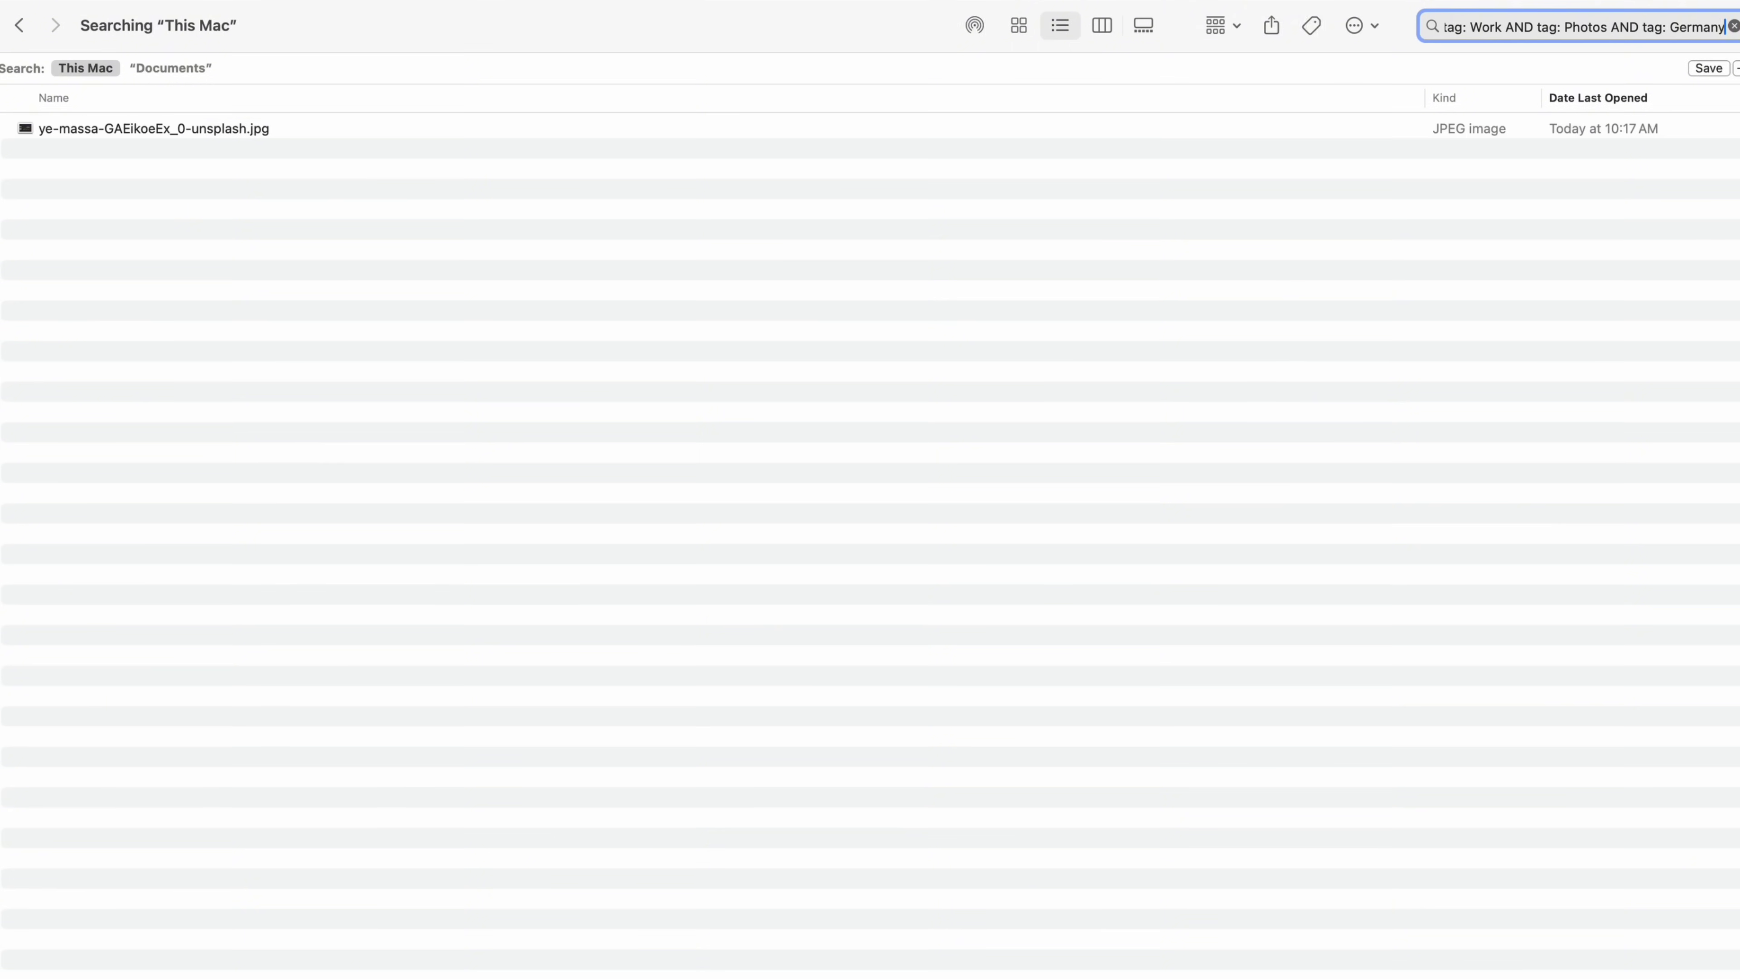
click(245, 135)
key(space)
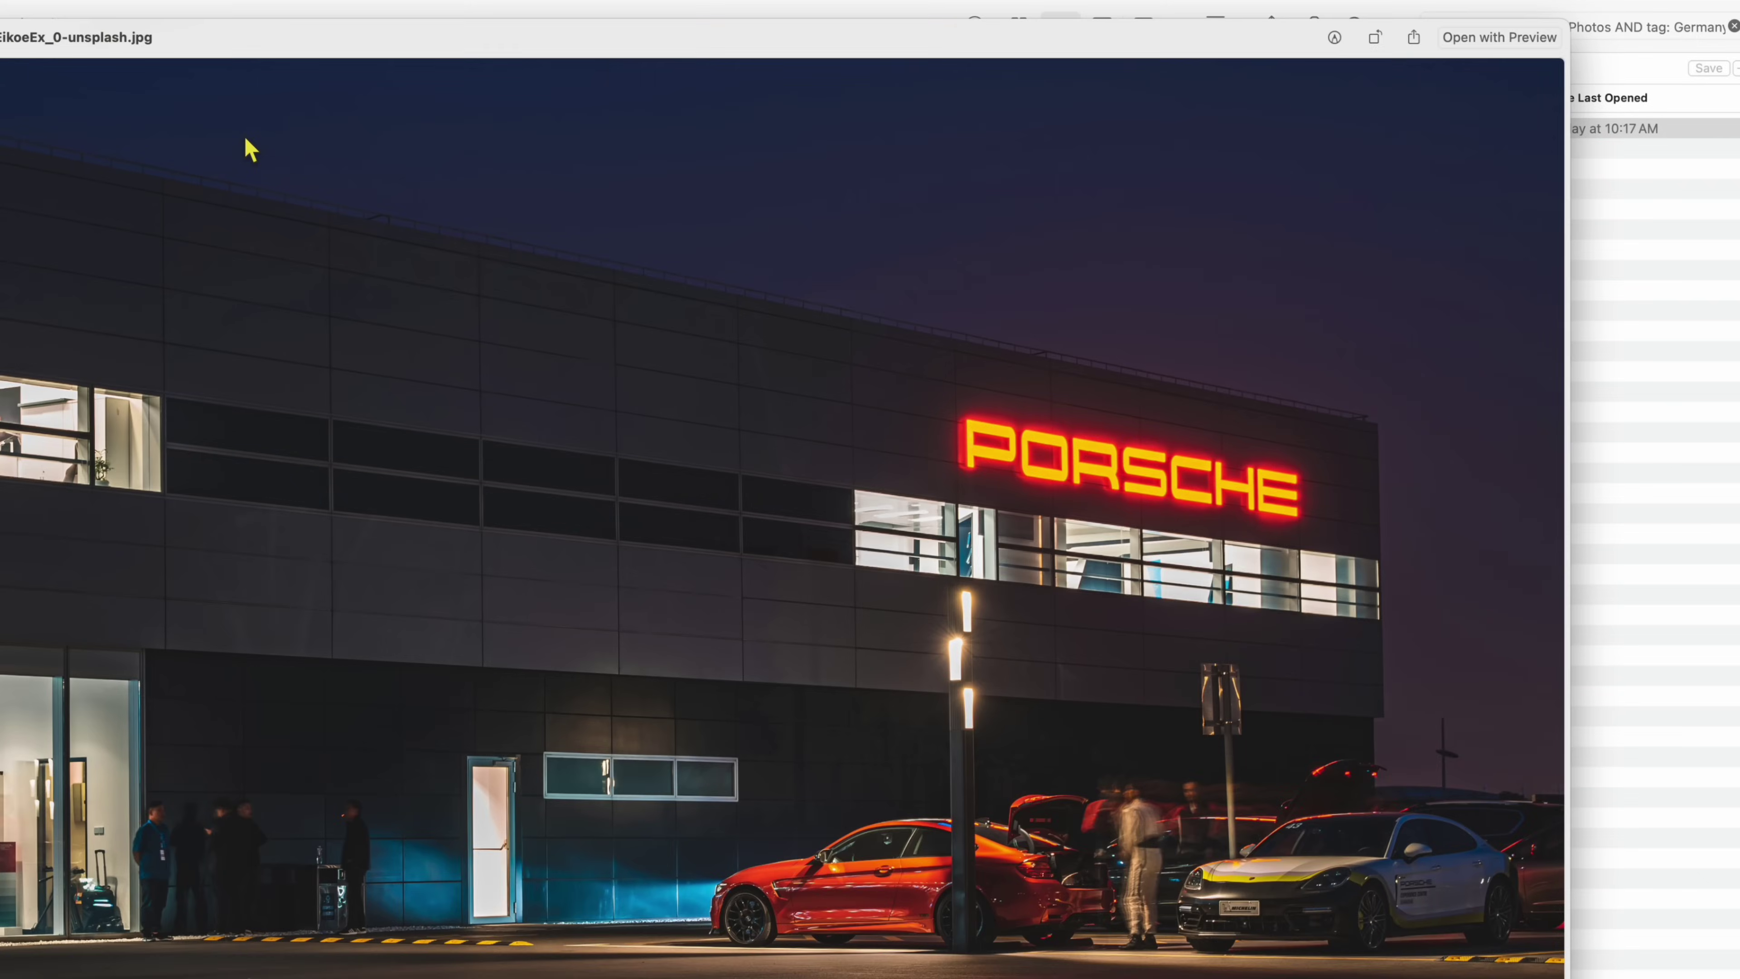
key(space)
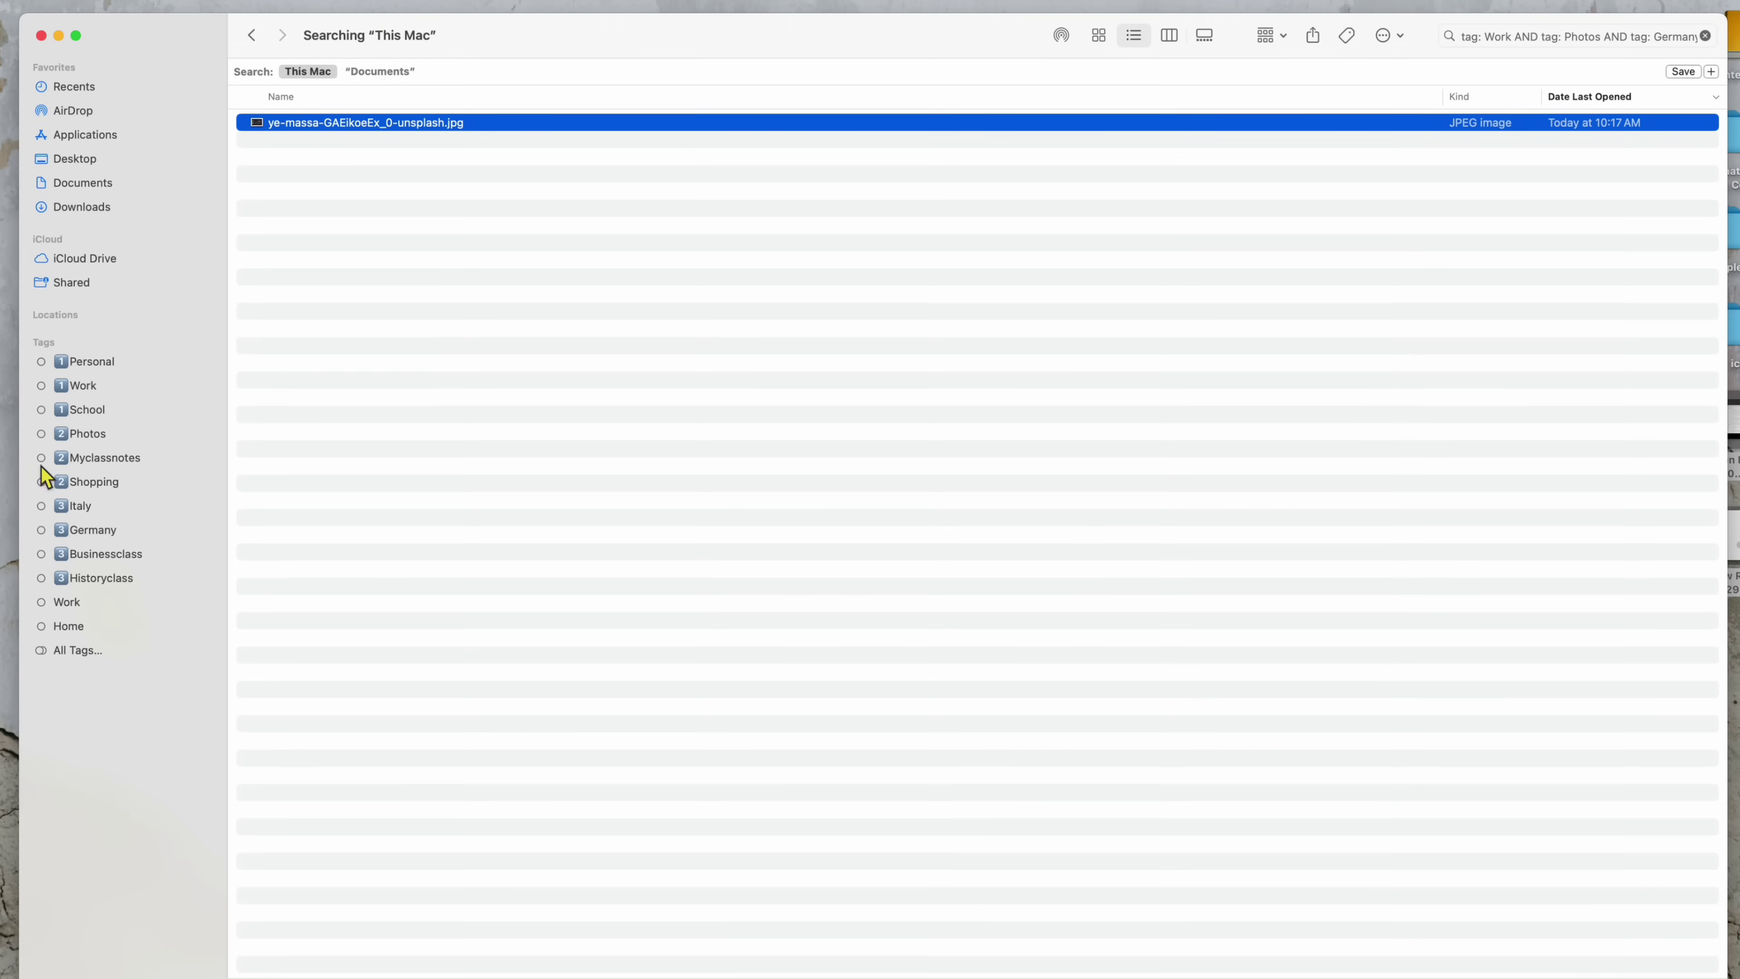
Show the files tagged Personal, Work, School, Photos and Myclassnotes one after another
click(88, 369)
click(88, 388)
click(85, 412)
click(85, 437)
click(86, 462)
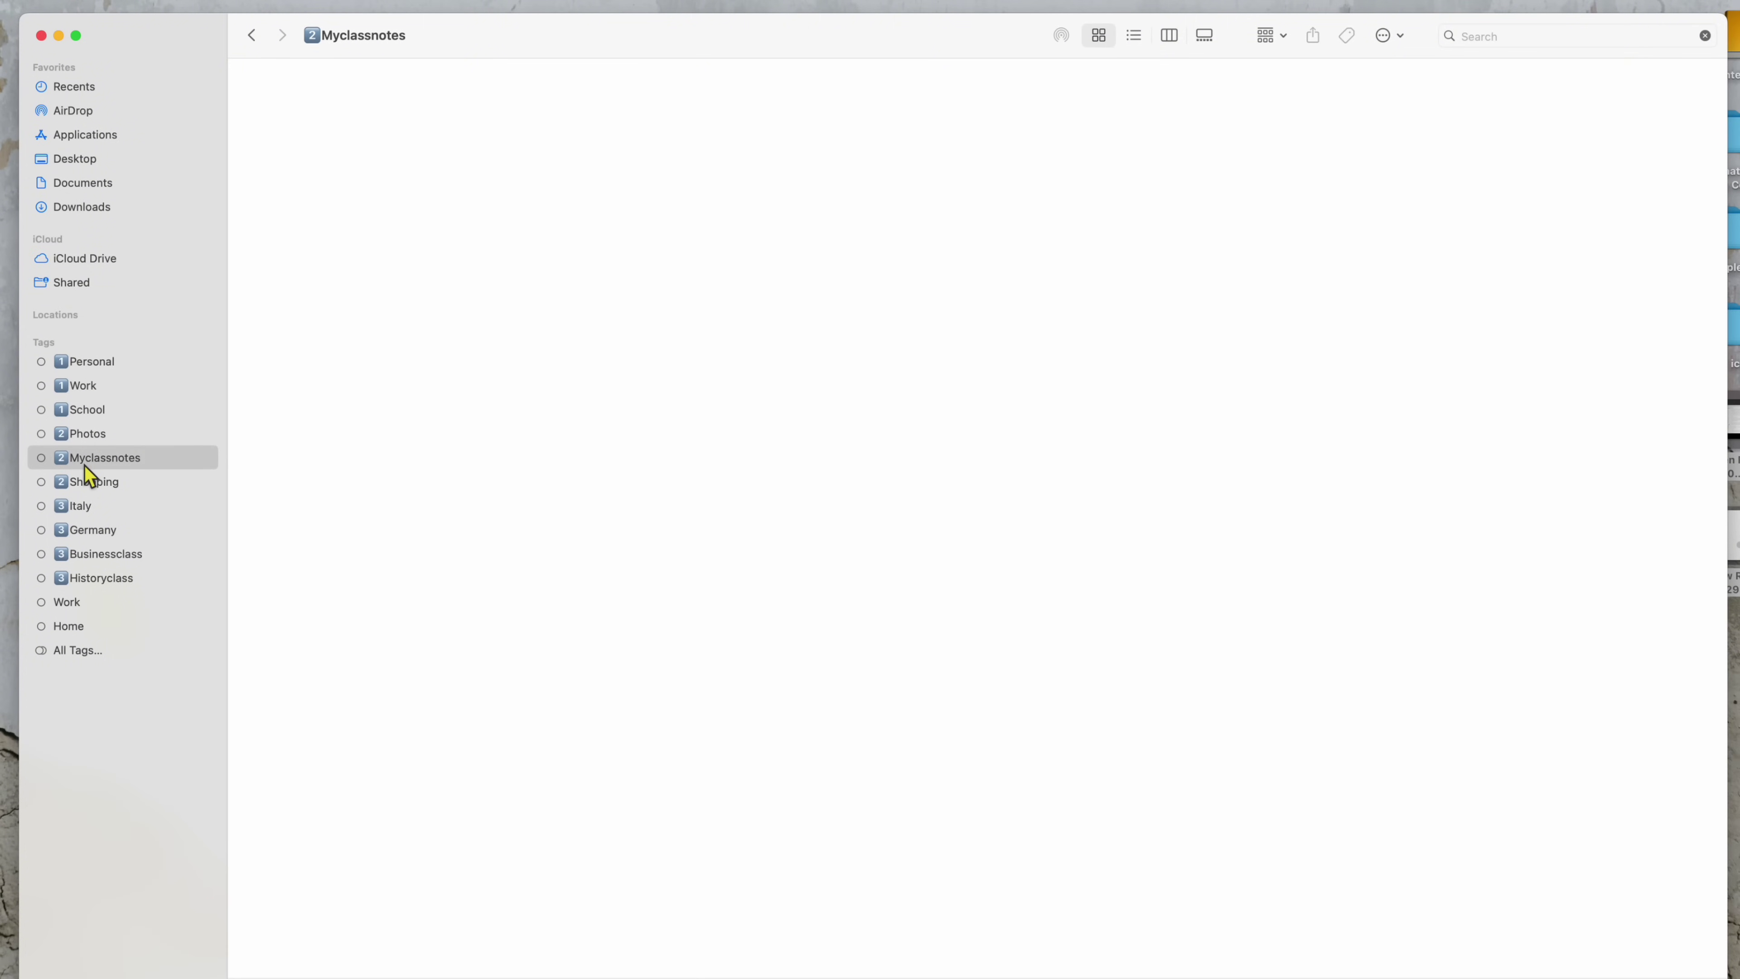
Show the files tagged Personal and search within them for "Tag: Personal AND Tag: Photos"
click(89, 361)
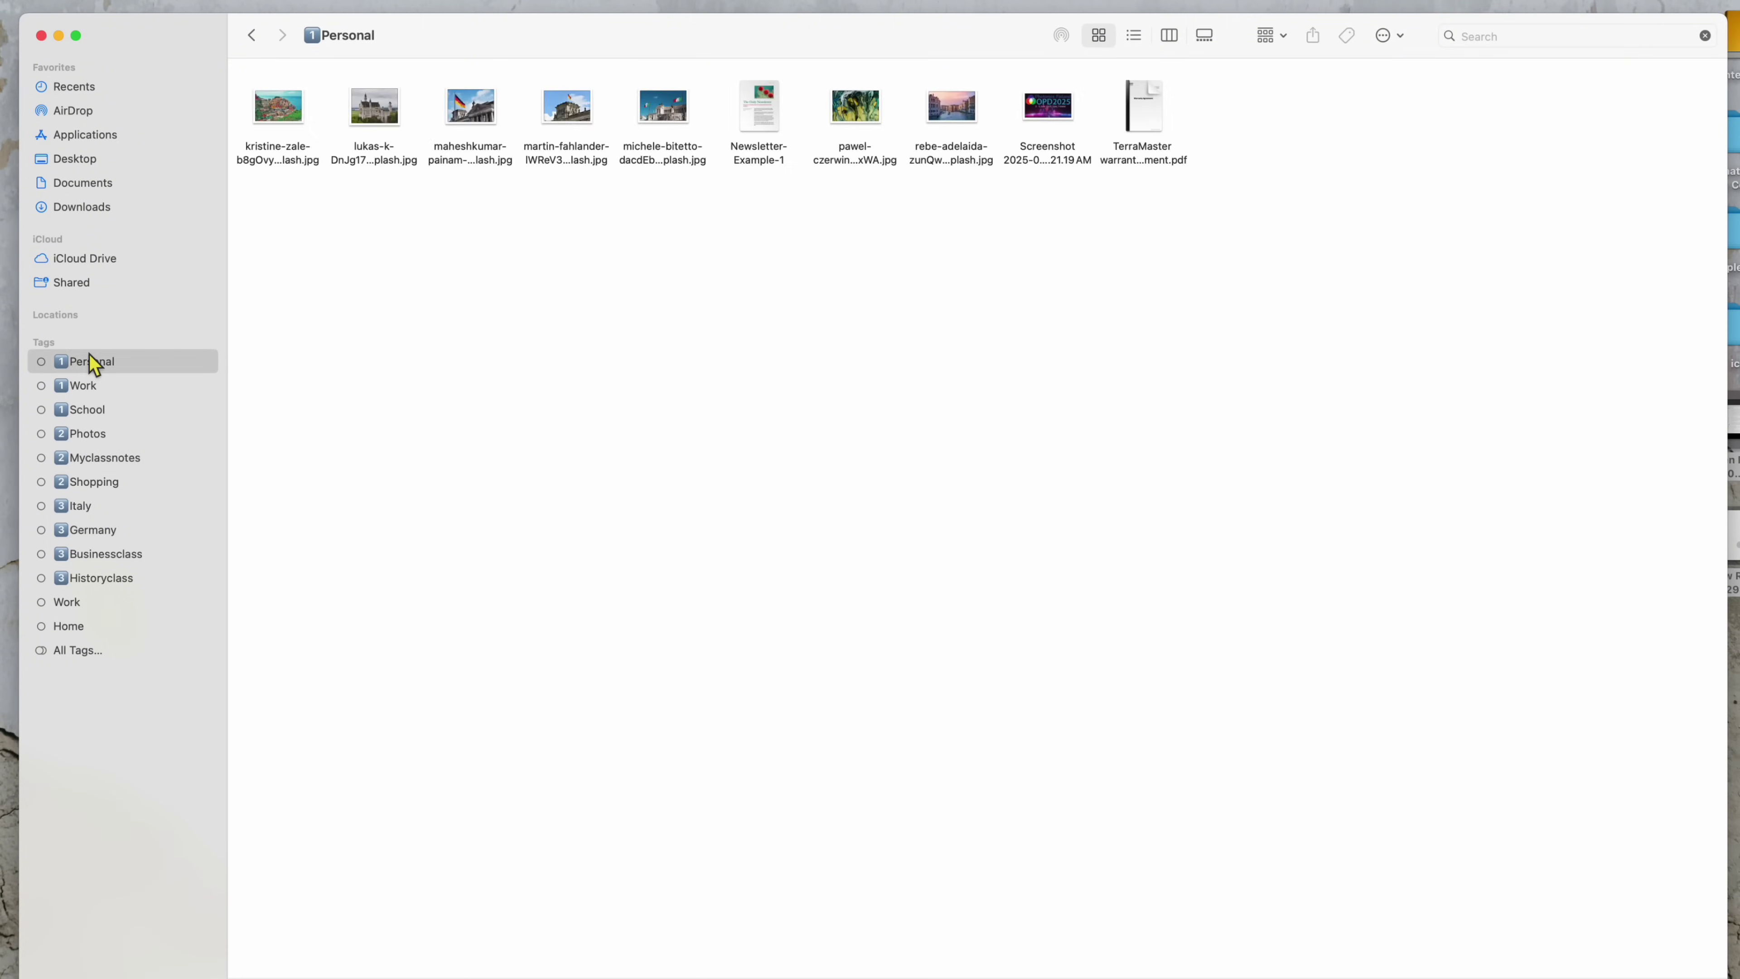
click(1542, 48)
text(Tag)
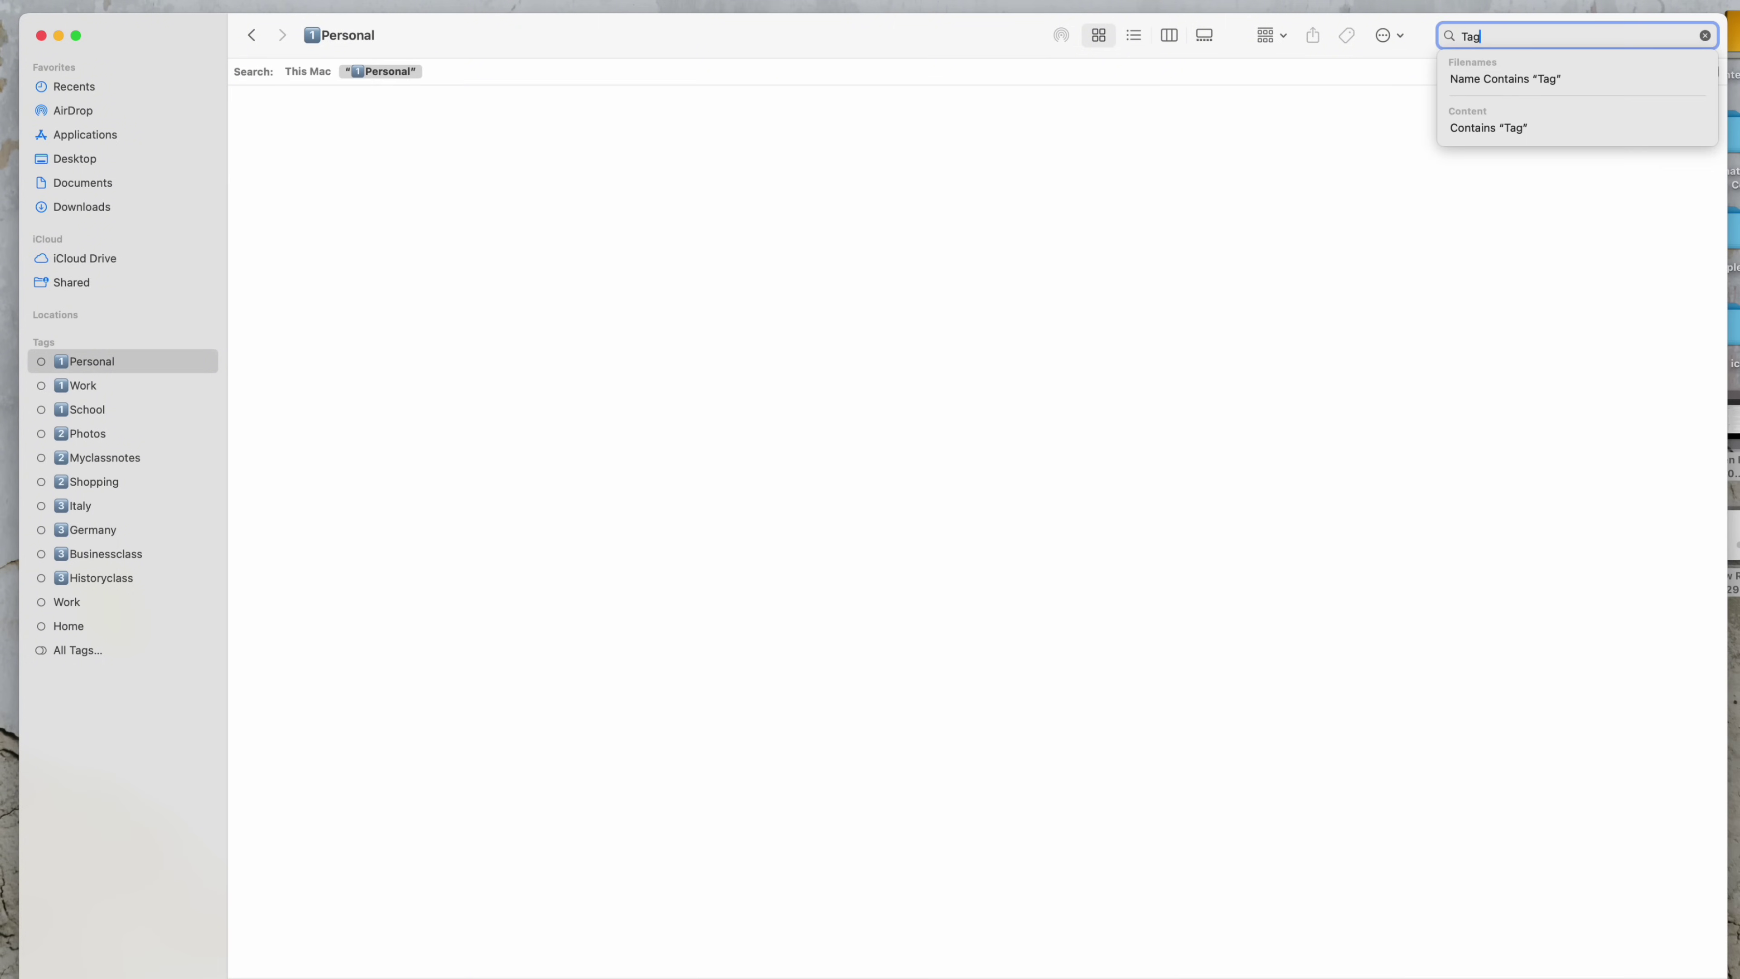
text(: Personal)
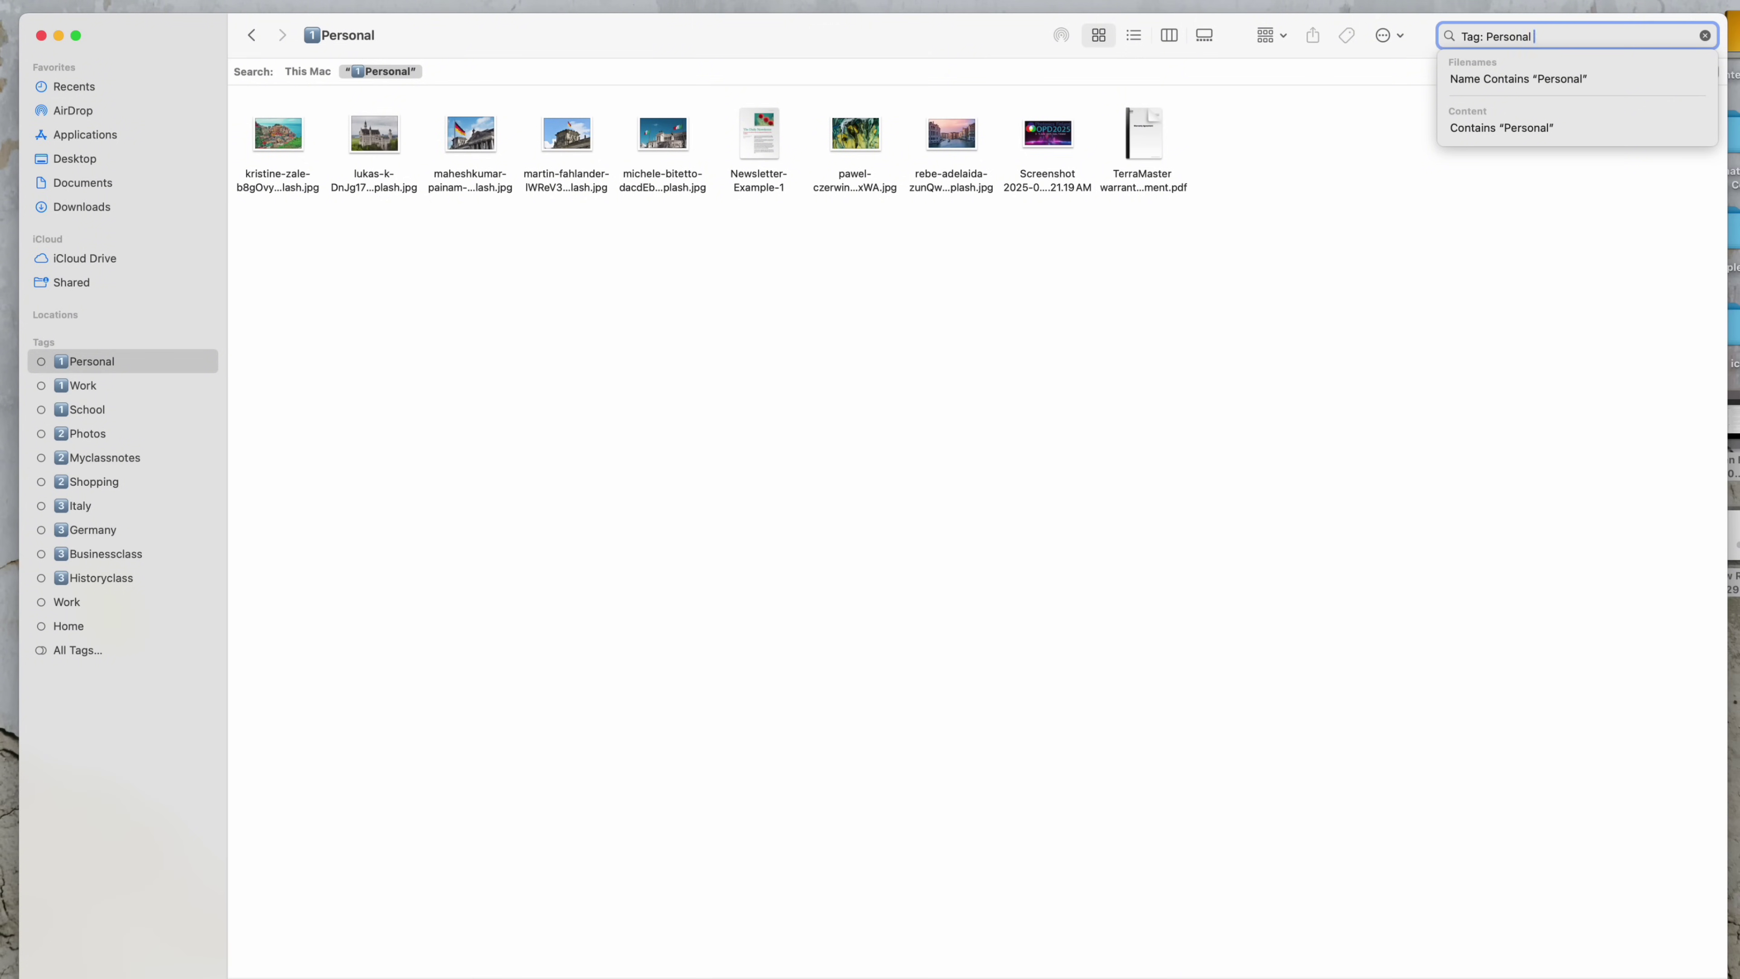
text(ND Tag)
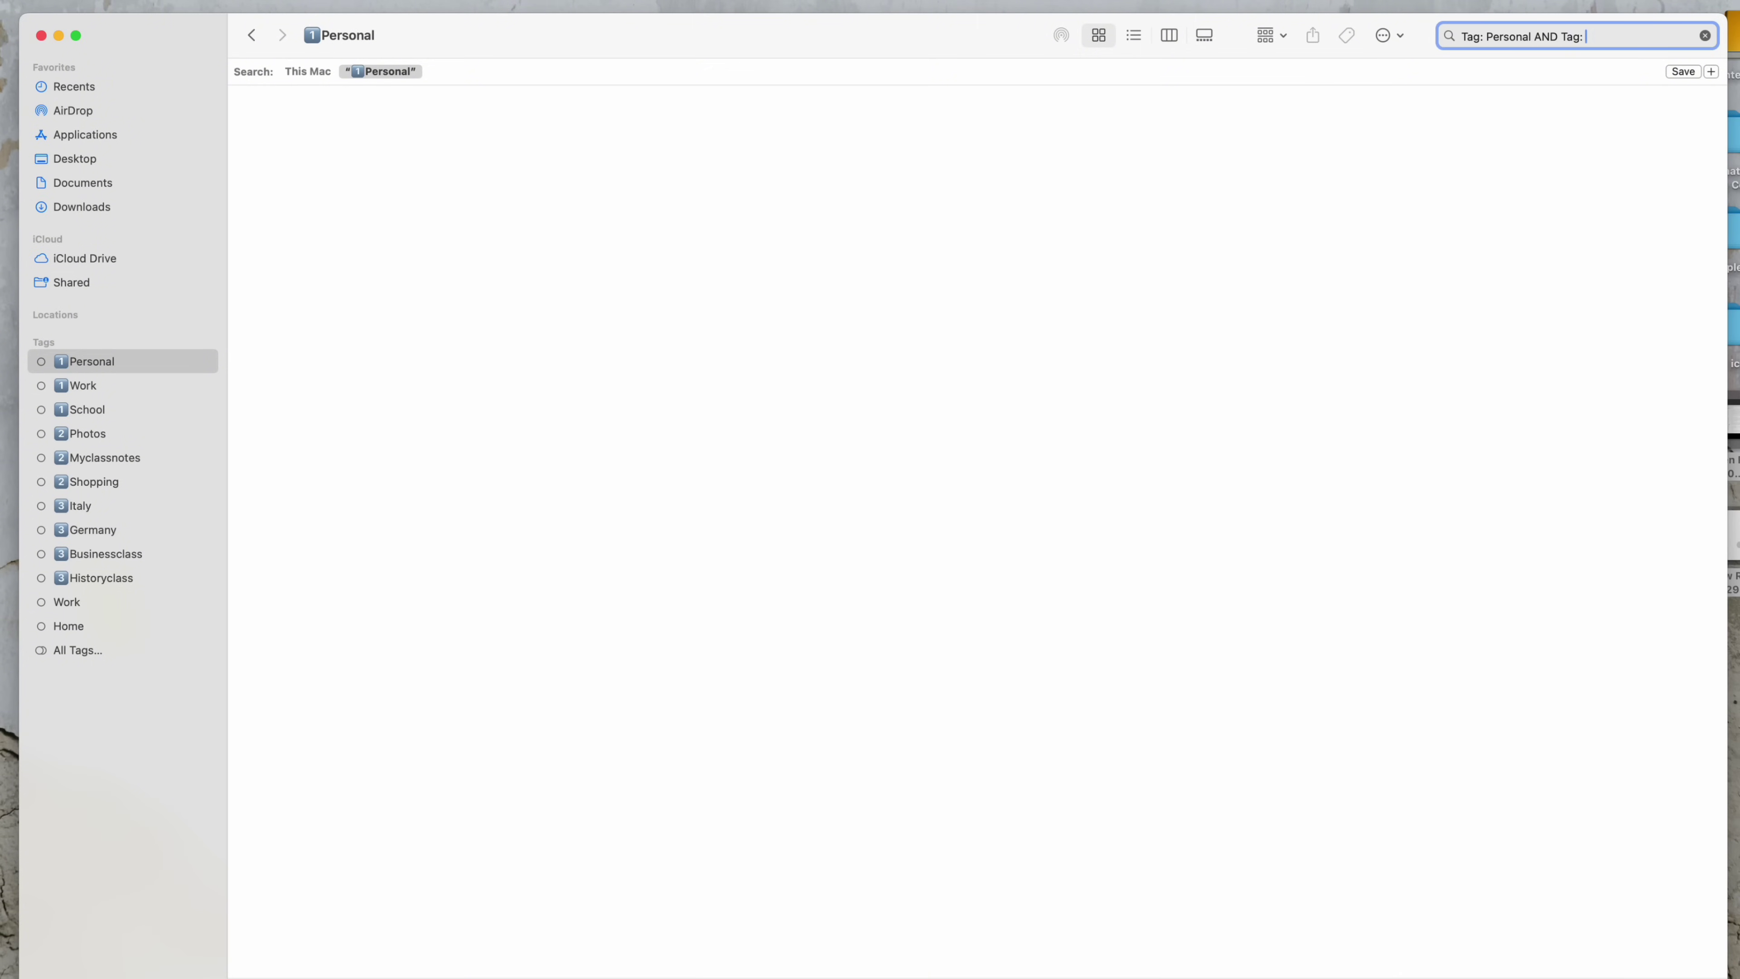
text(: Photos)
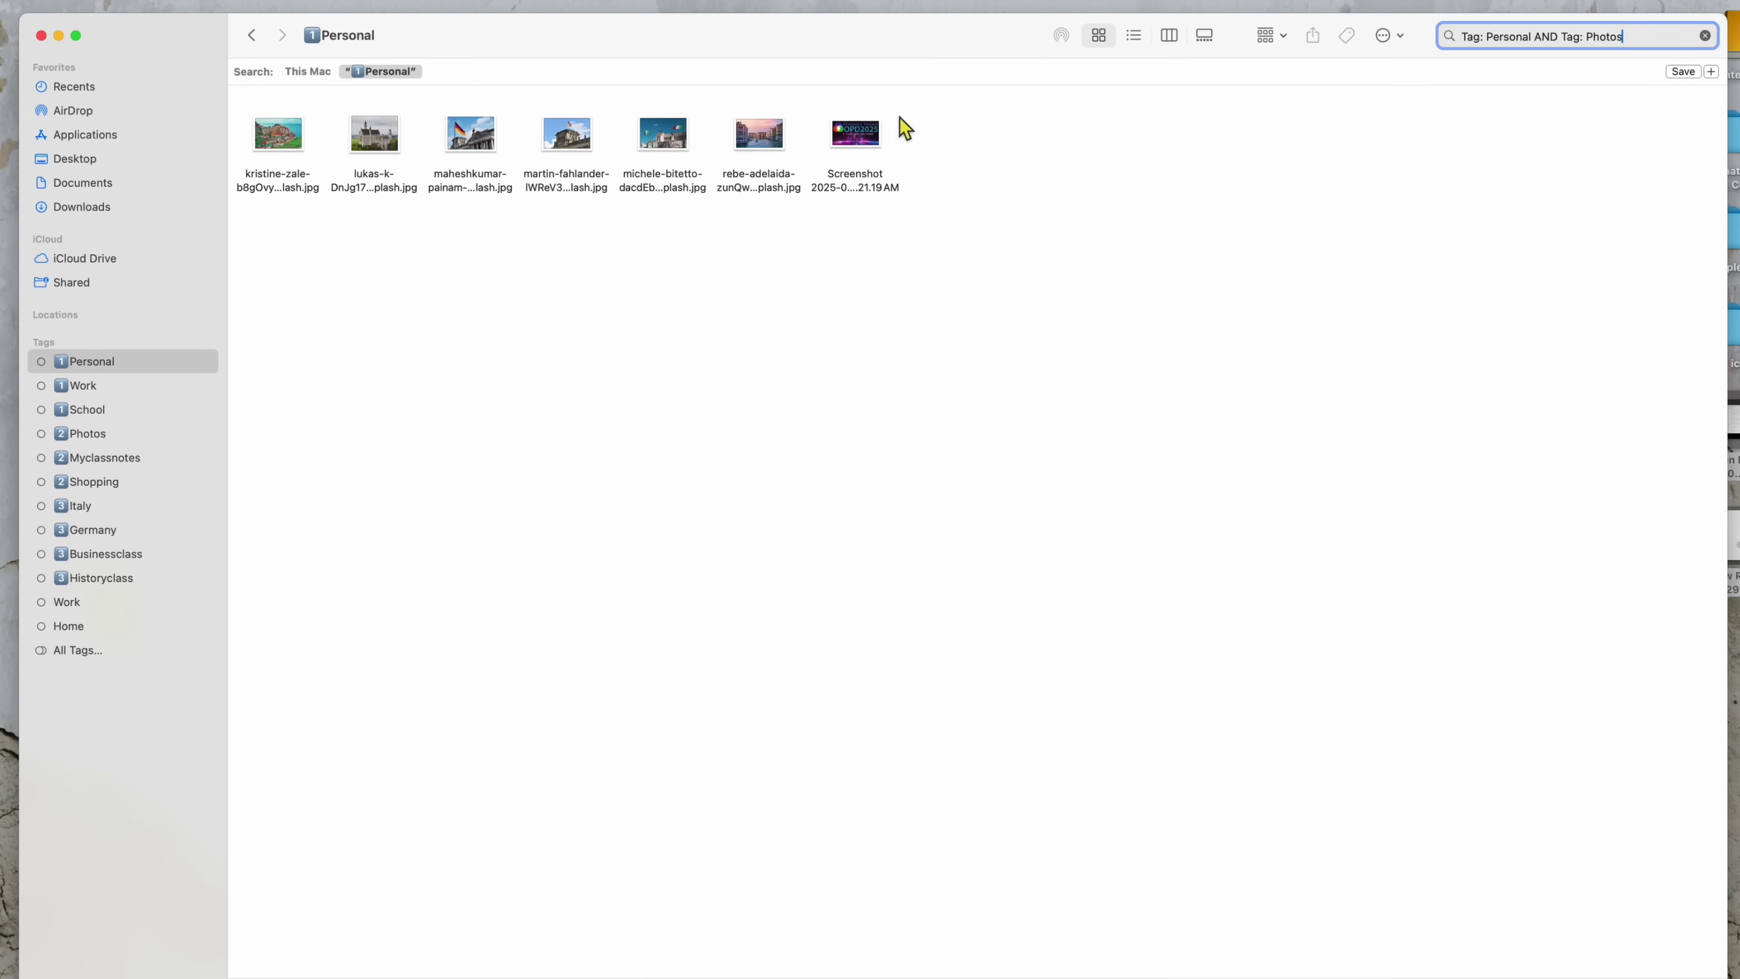
Show the files tagged Photos and make the search field ready for a query
click(95, 437)
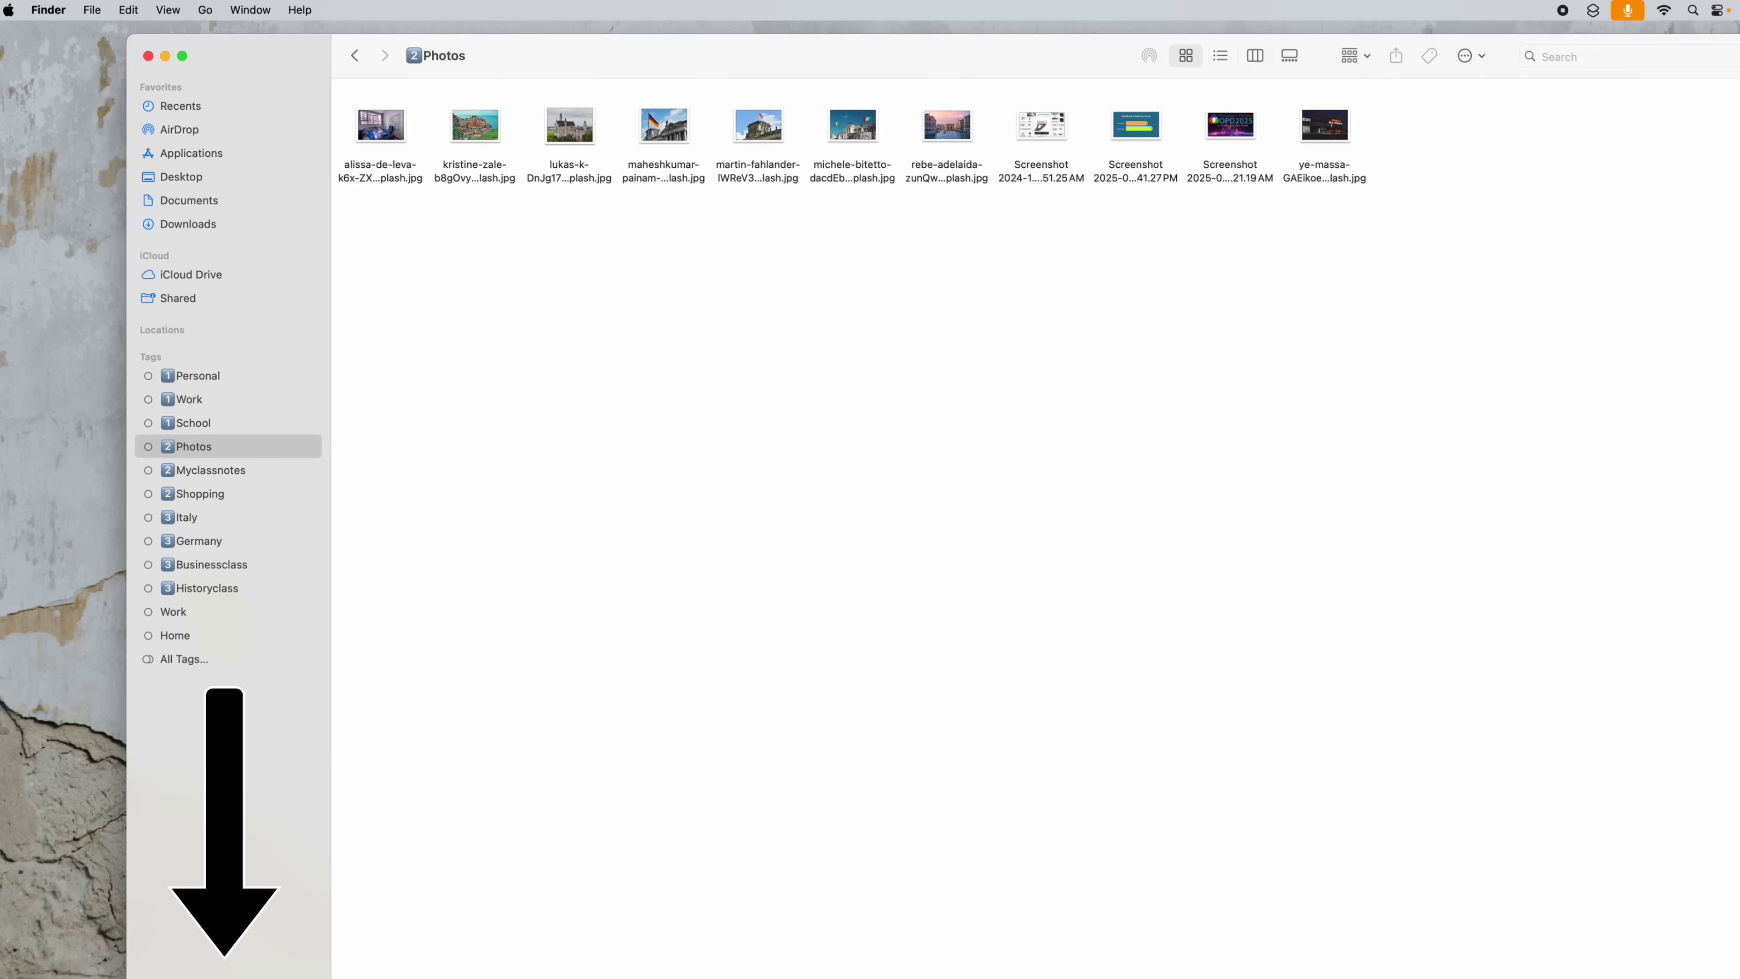
click(1567, 61)
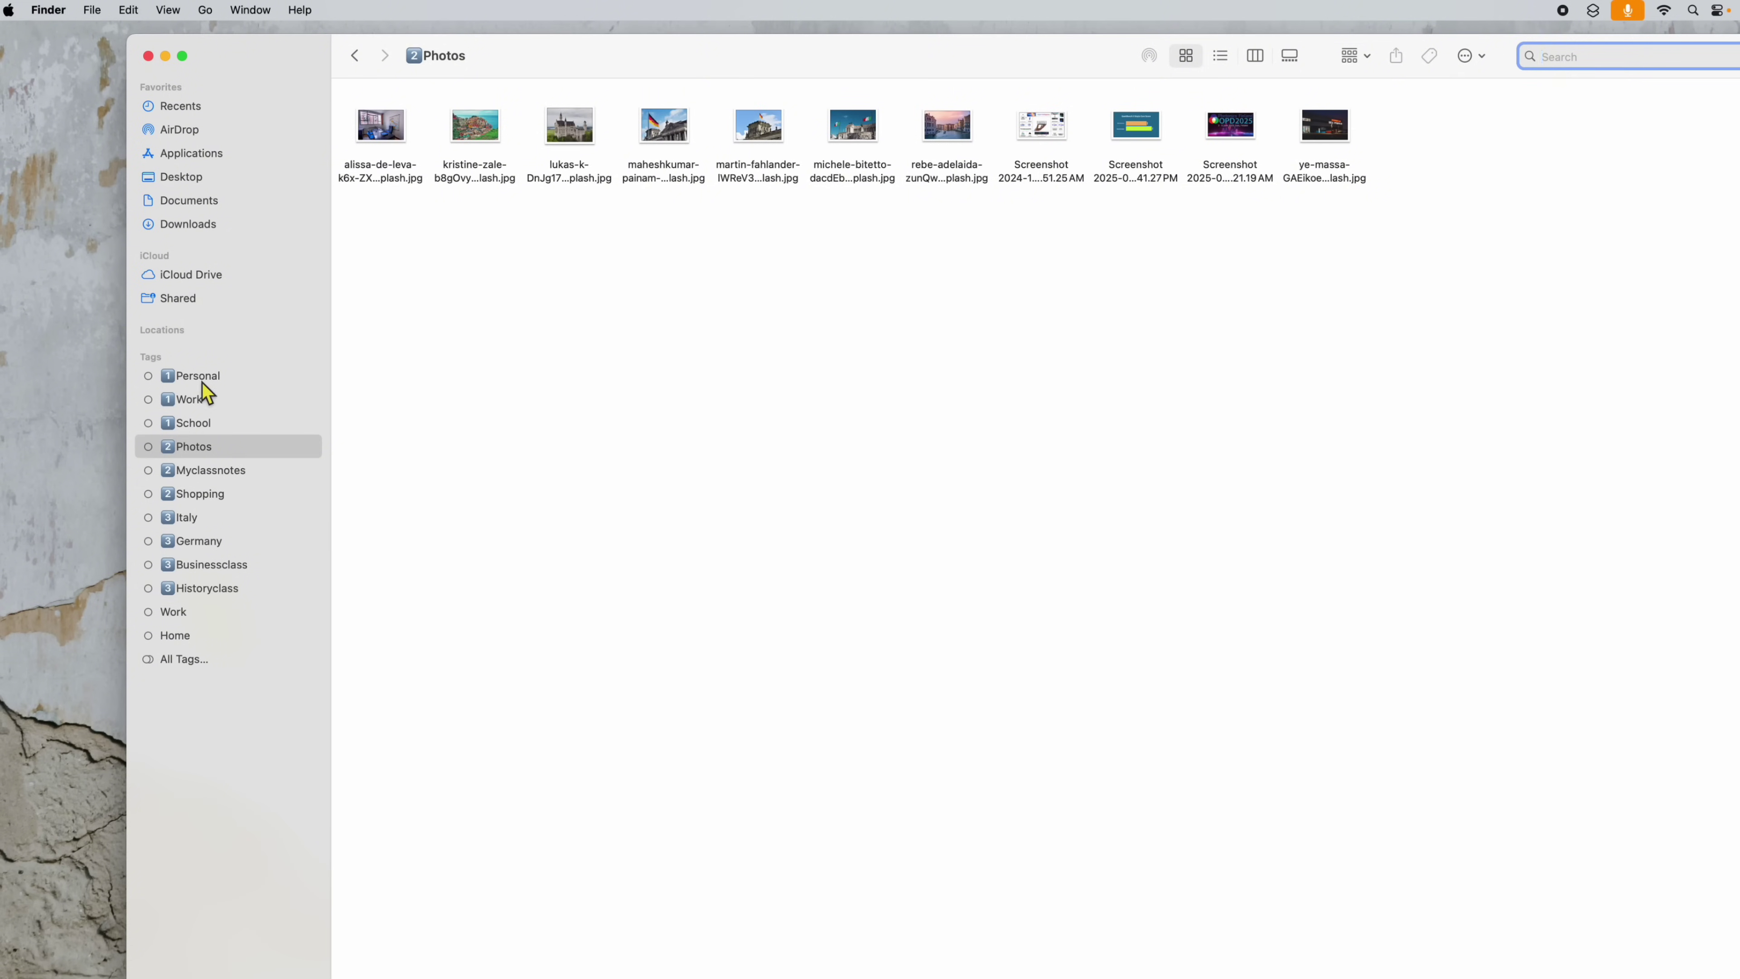